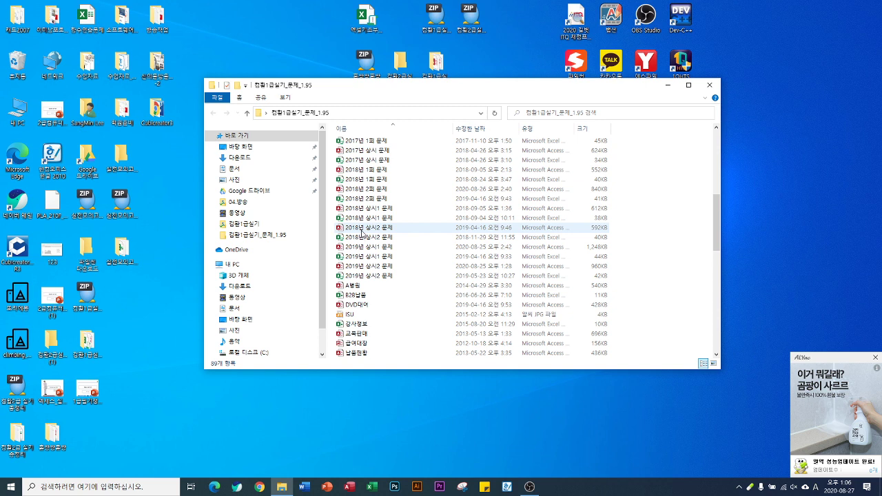
Step: Open the Access database 2018년 상시2 문제 and show the 물품 table in Design View with the property sheet closed
{"action": "double_click", "coordinate": [364, 231]}
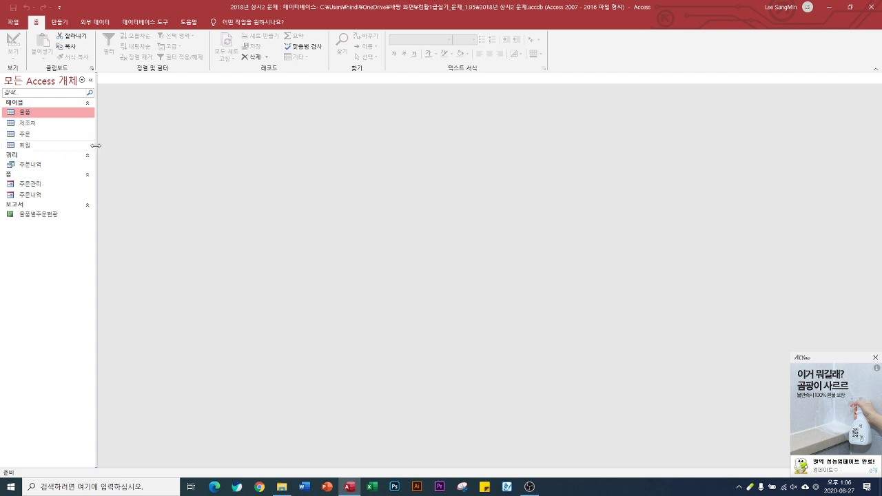
{"action": "right_click", "coordinate": [30, 115]}
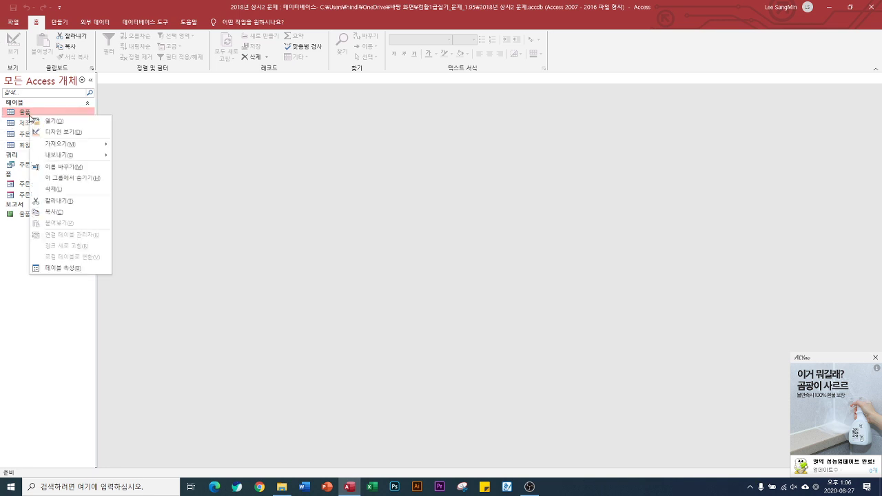
{"action": "left_click", "coordinate": [68, 137]}
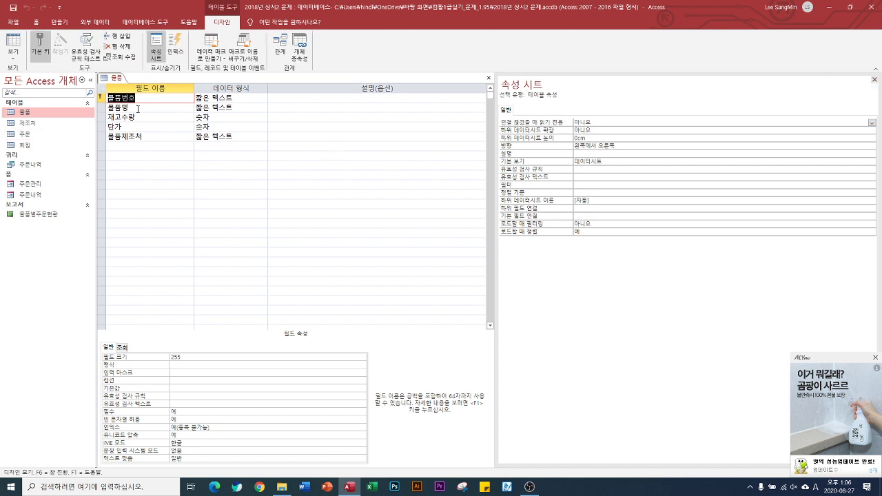
{"action": "left_click", "coordinate": [875, 80]}
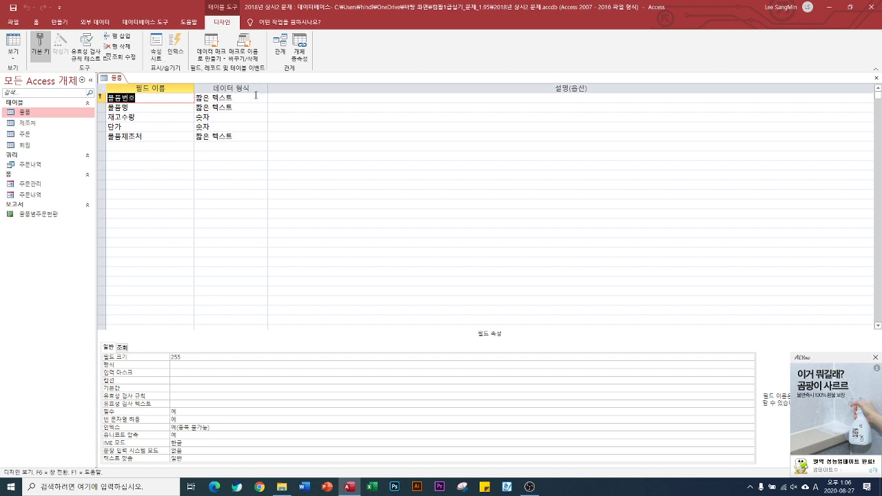
Step: Switch to Excel, create a blank workbook and dismiss the advertisement pop-up
{"action": "left_click", "coordinate": [372, 489]}
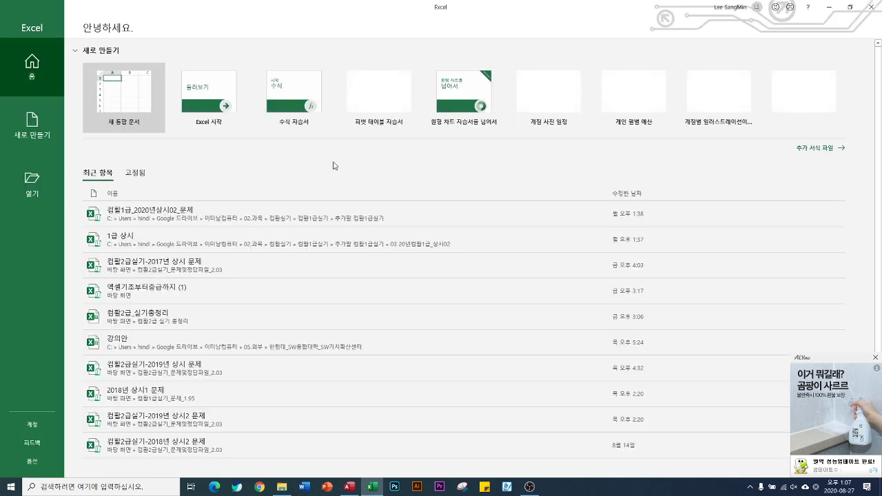
{"action": "left_click", "coordinate": [126, 99]}
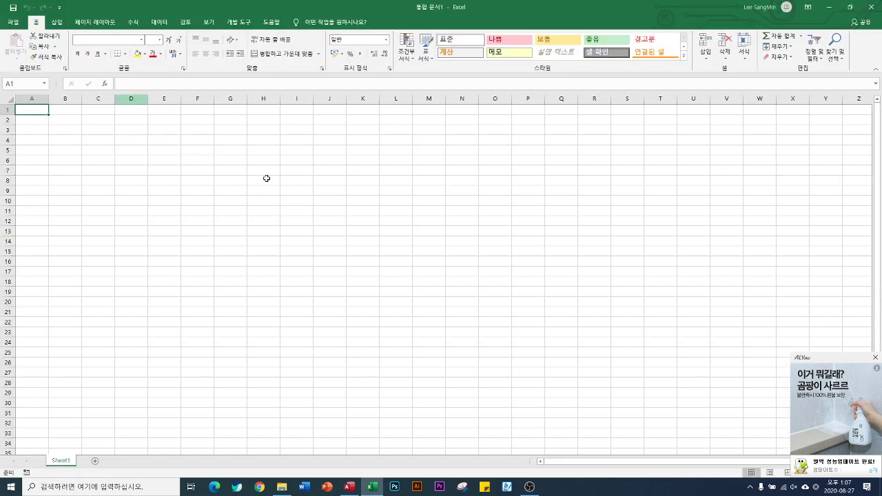
{"action": "left_click", "coordinate": [131, 98]}
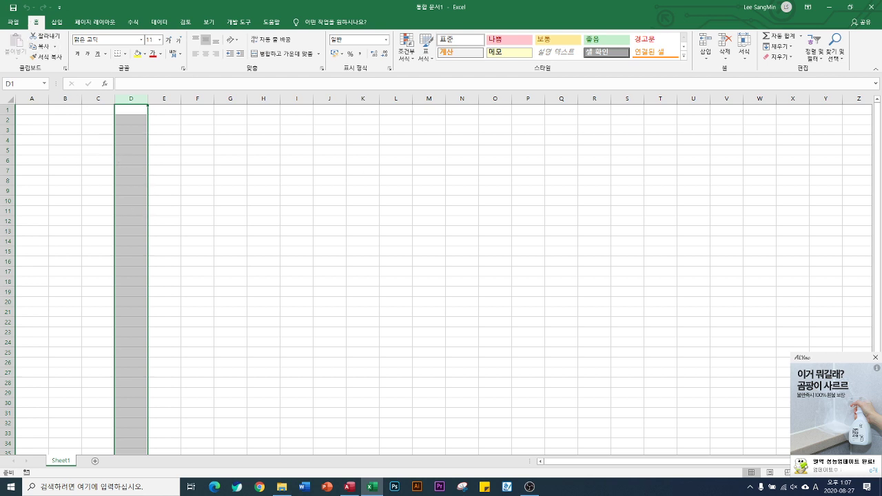
{"action": "left_click", "coordinate": [875, 357]}
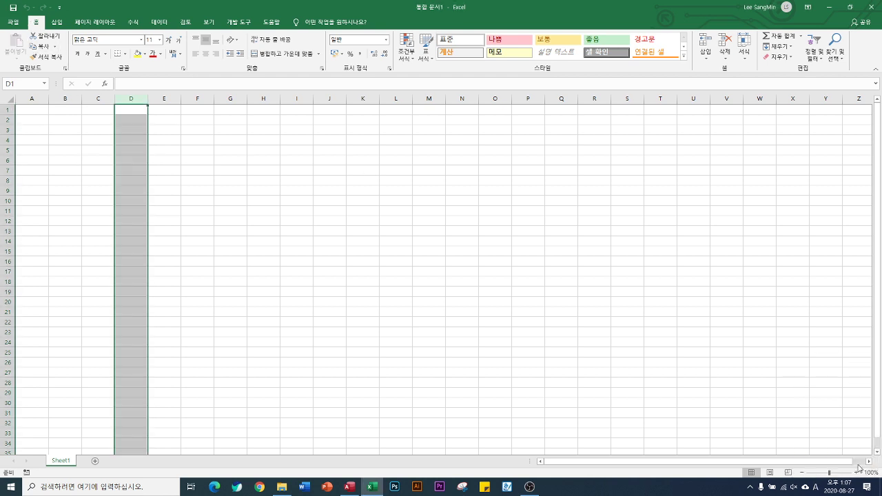
Step: Enter the formula =LEN("잘생긴이미남") in cell B2 to count the characters of the text
{"action": "left_click", "coordinate": [856, 472]}
{"action": "left_click", "coordinate": [857, 473]}
{"action": "left_click", "coordinate": [857, 473]}
{"action": "left_click", "coordinate": [857, 473]}
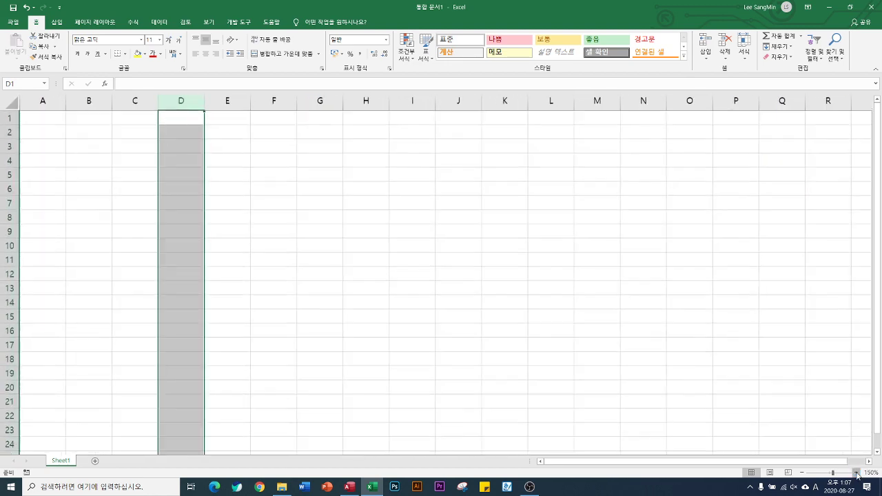
{"action": "left_click", "coordinate": [857, 473]}
{"action": "left_click", "coordinate": [857, 473]}
{"action": "left_click", "coordinate": [857, 473]}
{"action": "left_click", "coordinate": [857, 473]}
{"action": "left_click", "coordinate": [857, 472]}
{"action": "left_click", "coordinate": [857, 473]}
{"action": "left_click", "coordinate": [144, 152]}
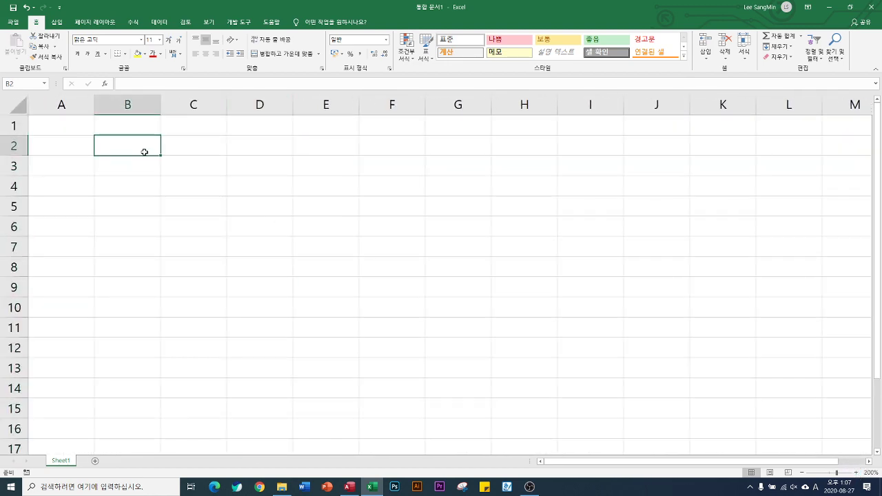
{"action": "type", "text": "=le"}
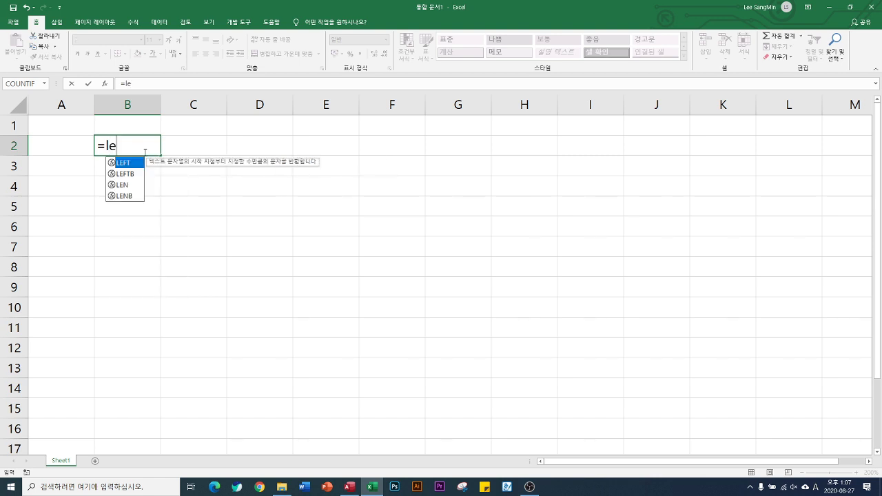
{"action": "type", "text": "n"}
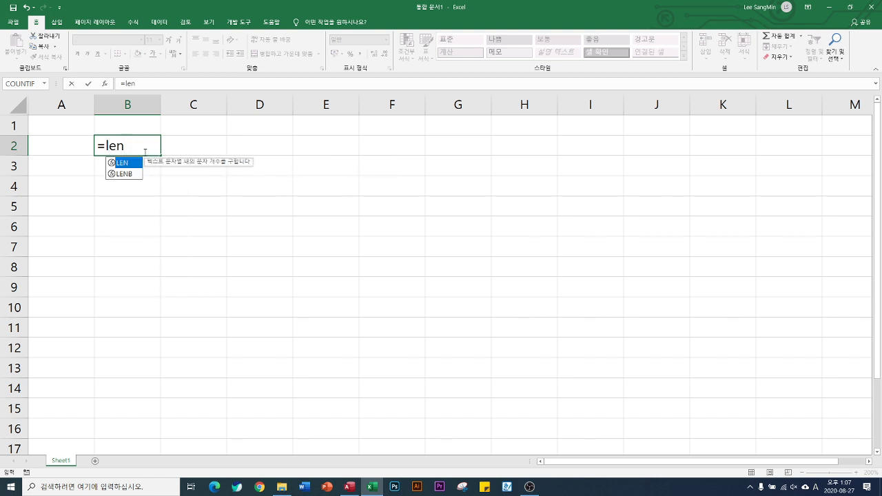
{"action": "key", "text": "Tab"}
{"action": "type", "text": "\""}
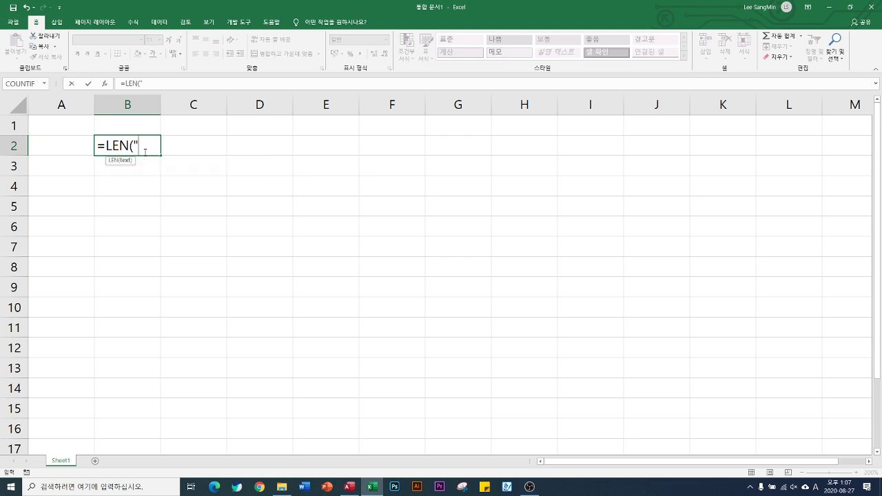
{"action": "type", "text": "잘생긴"}
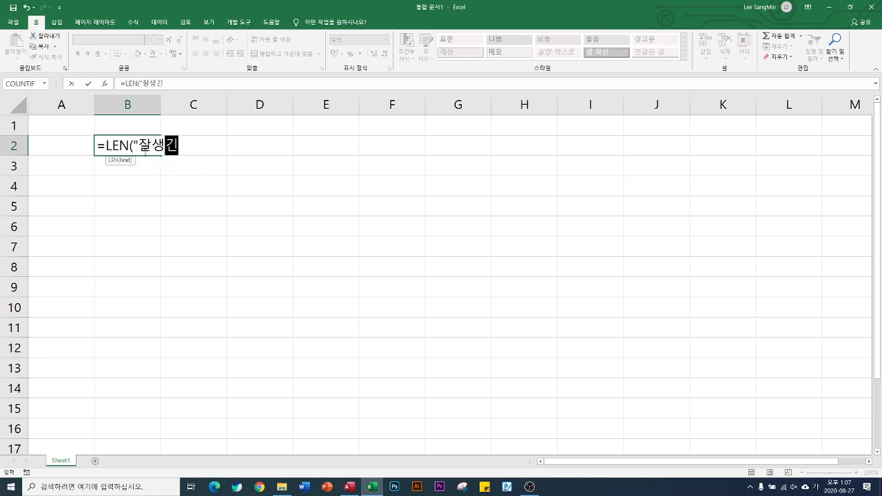
{"action": "type", "text": "이미남"}
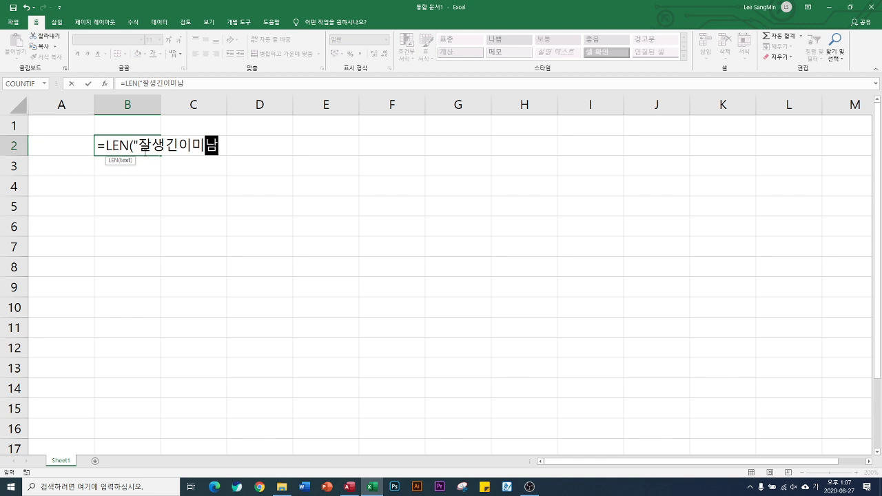
{"action": "type", "text": "\")"}
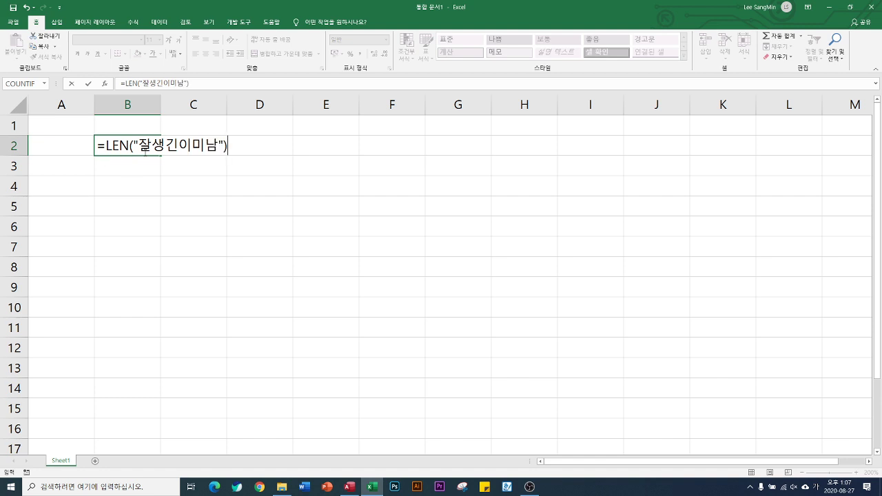
{"action": "key", "text": "ctrl+Return"}
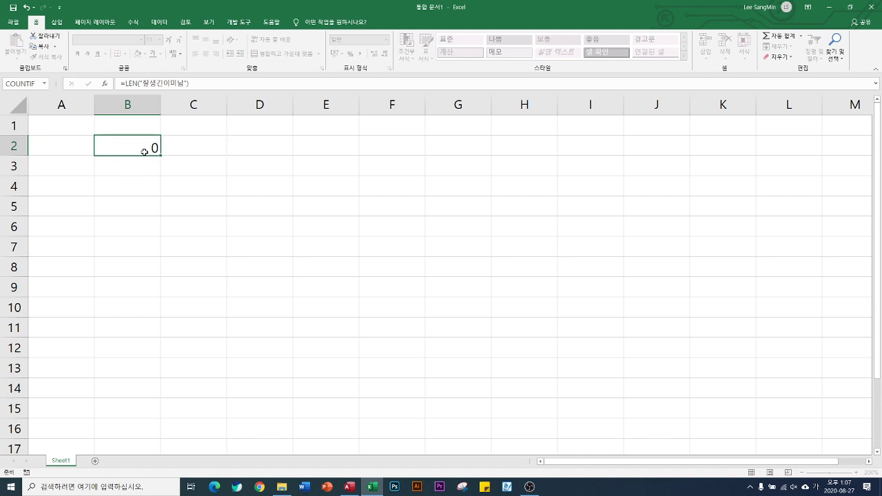
{"action": "key", "text": "Return"}
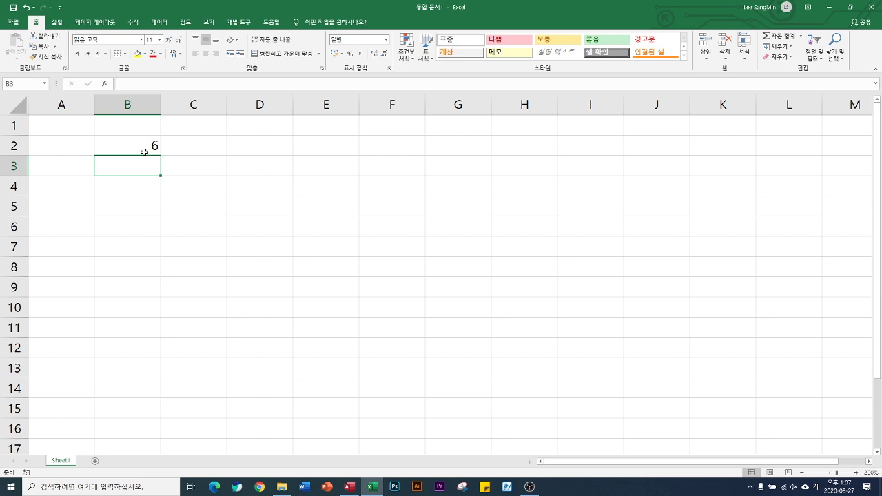
{"action": "left_click", "coordinate": [144, 152]}
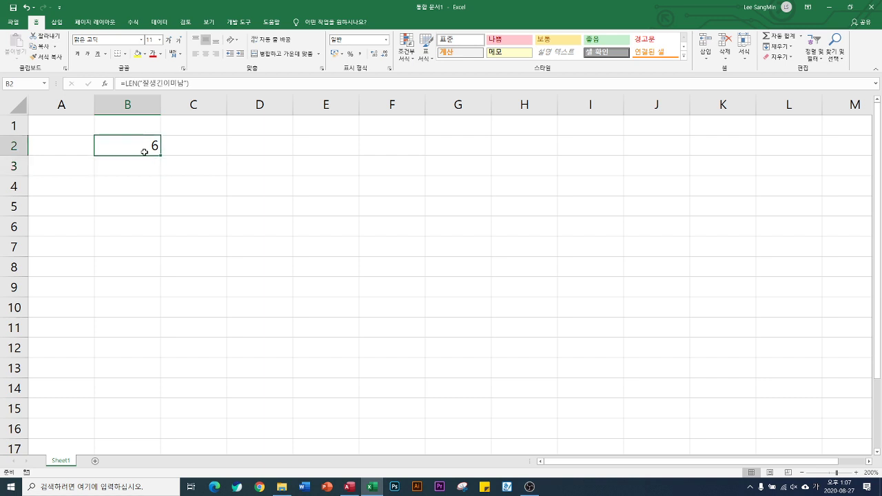
{"action": "key", "text": "XF86AudioRaiseVolume"}
Step: Switch back to Access and enter Len(물품번호)=6 as the validation rule of the 물품번호 field
{"action": "left_click", "coordinate": [350, 487]}
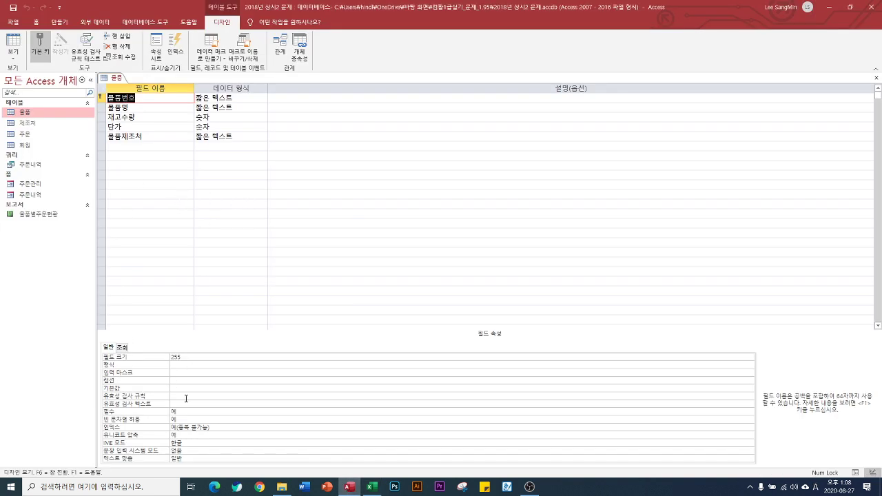
{"action": "left_click", "coordinate": [237, 398]}
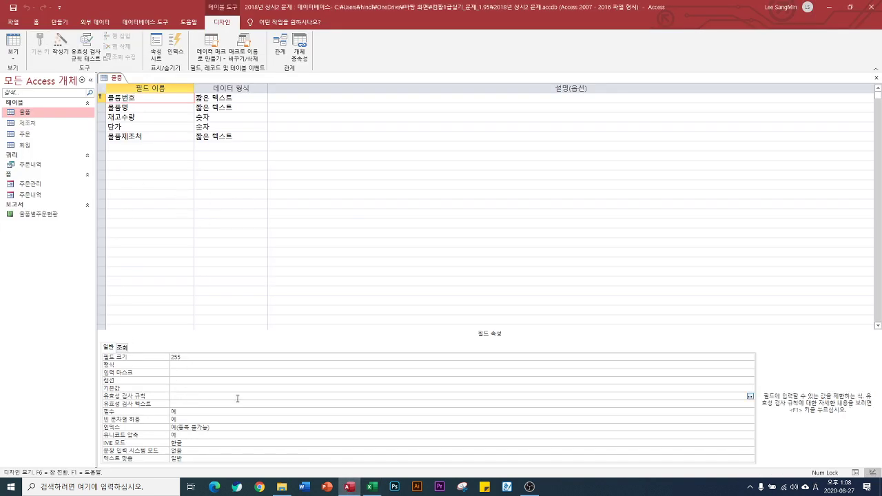
{"action": "type", "text": "len"}
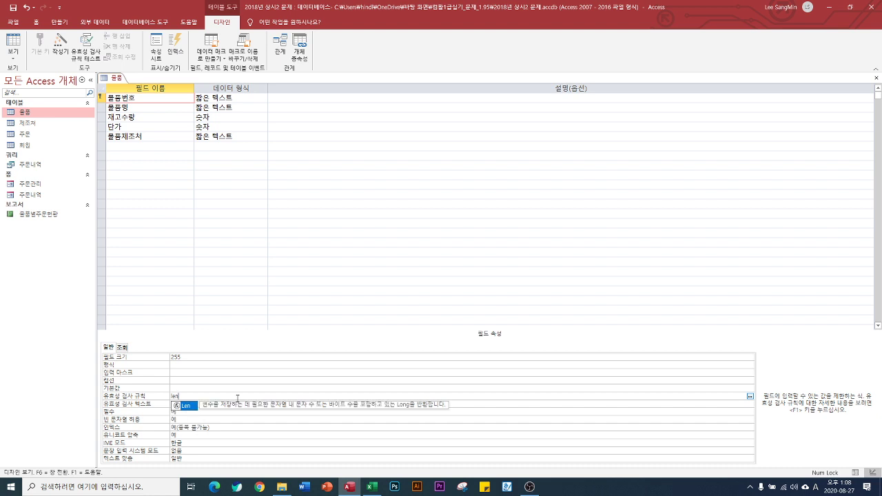
{"action": "type", "text": "("}
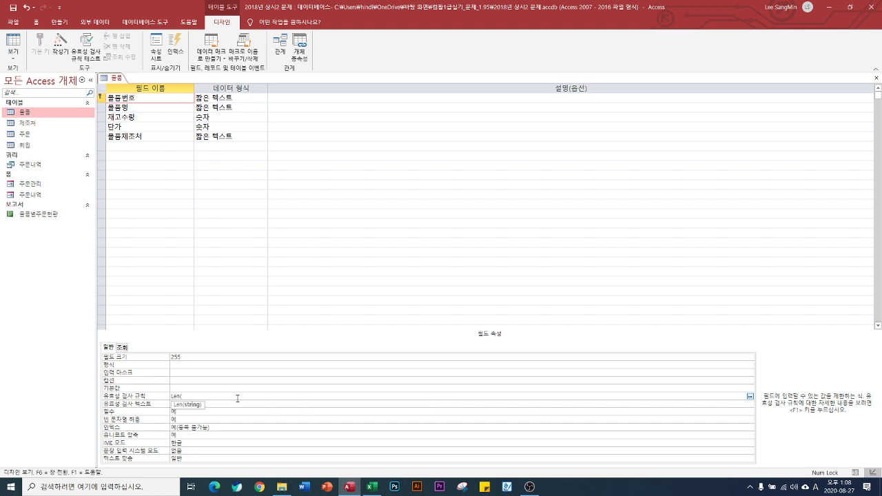
{"action": "key", "text": "BackSpace"}
{"action": "type", "text": "("}
{"action": "key", "text": "Hangul"}
{"action": "type", "text": "물"}
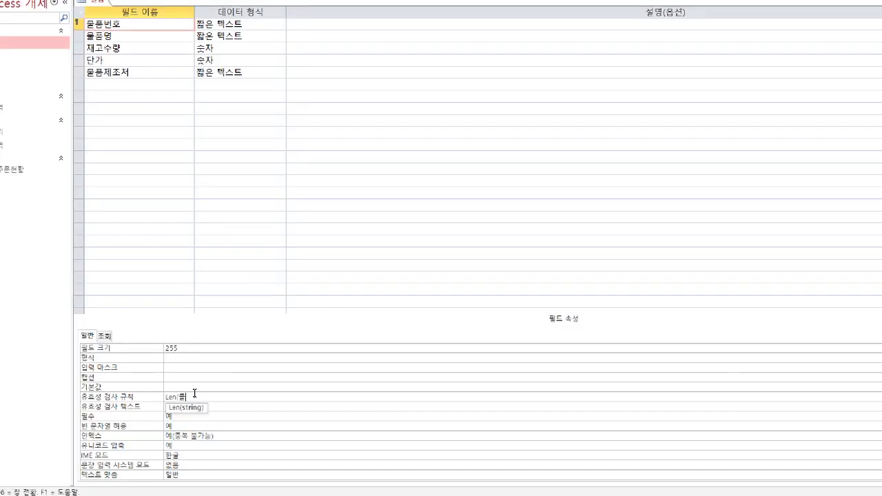
{"action": "type", "text": "품번"}
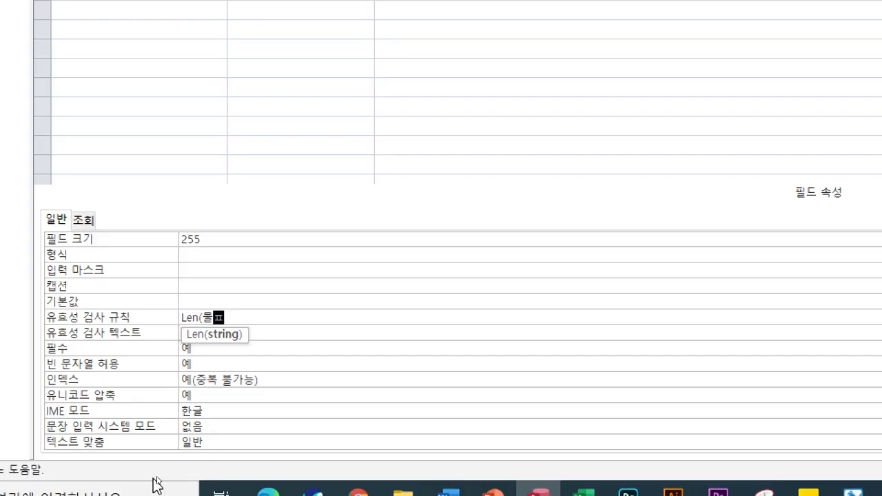
{"action": "type", "text": "호"}
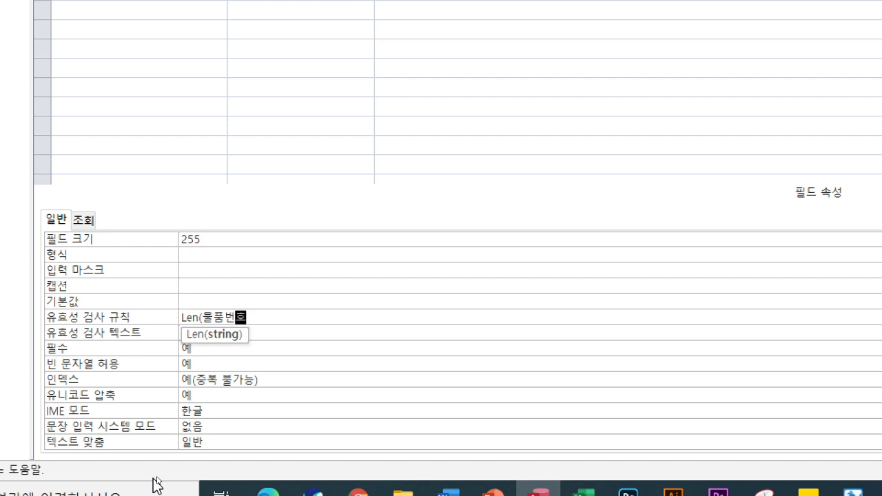
{"action": "type", "text": ")=6"}
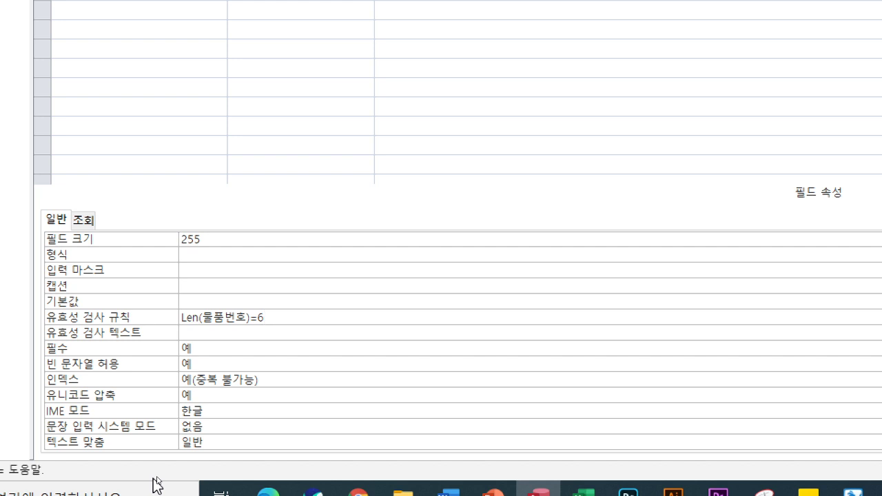
{"action": "key", "text": "Return"}
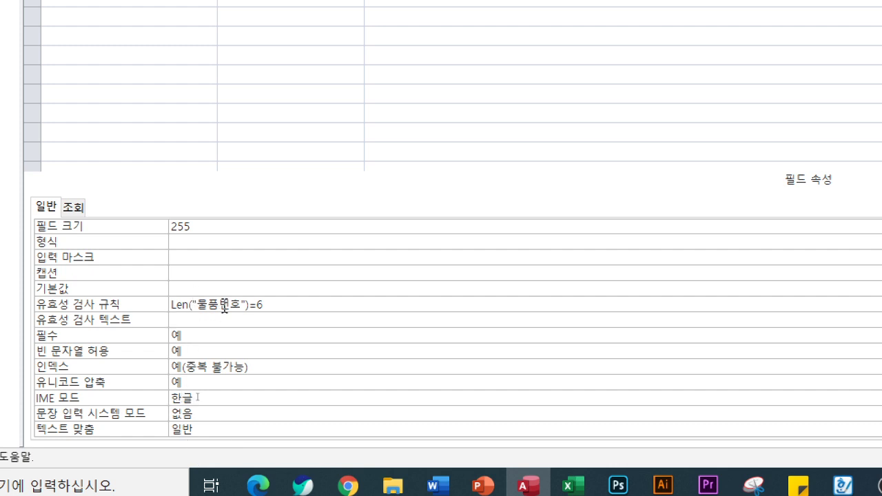
Step: Replace the quotation marks around the field name with square brackets so the validation rule reads Len([물품번호])=6
{"action": "key", "text": "BackSpace"}
{"action": "type", "text": "["}
{"action": "key", "text": "BackSpace"}
{"action": "type", "text": "]"}
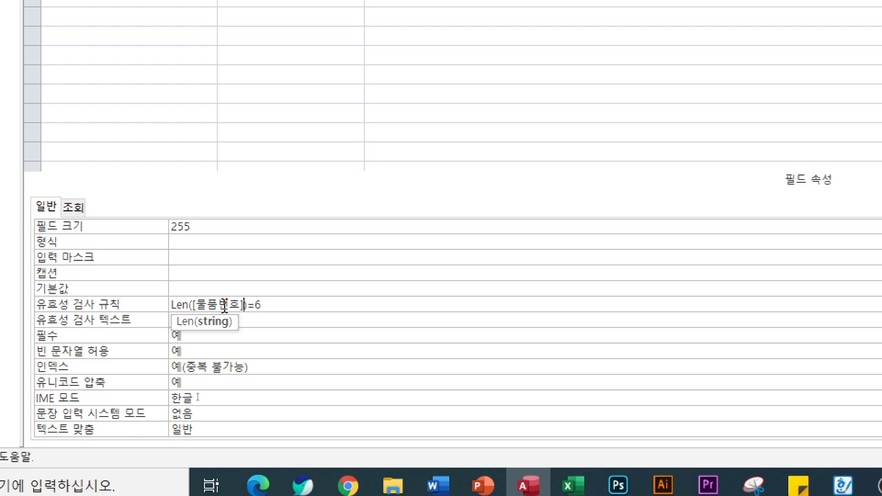
{"action": "key", "text": "Return"}
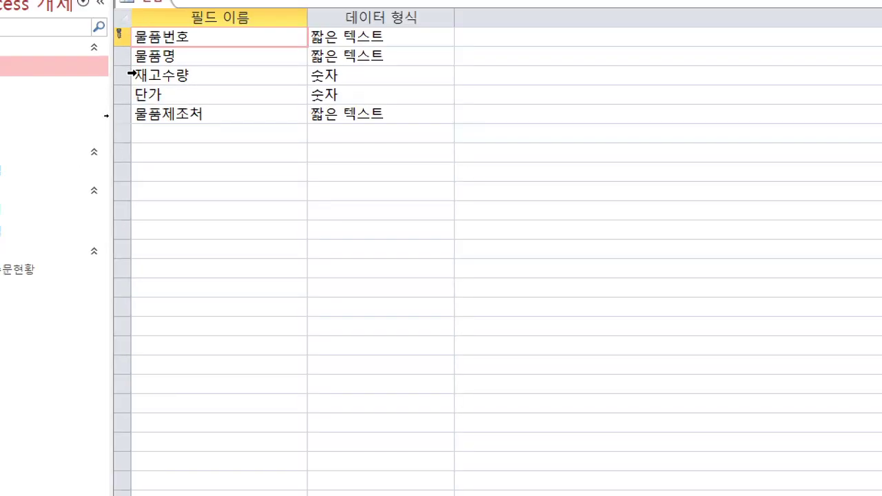
Step: Set the index property of the 물품명 field to 예(중복 가능)
{"action": "left_click", "coordinate": [122, 58]}
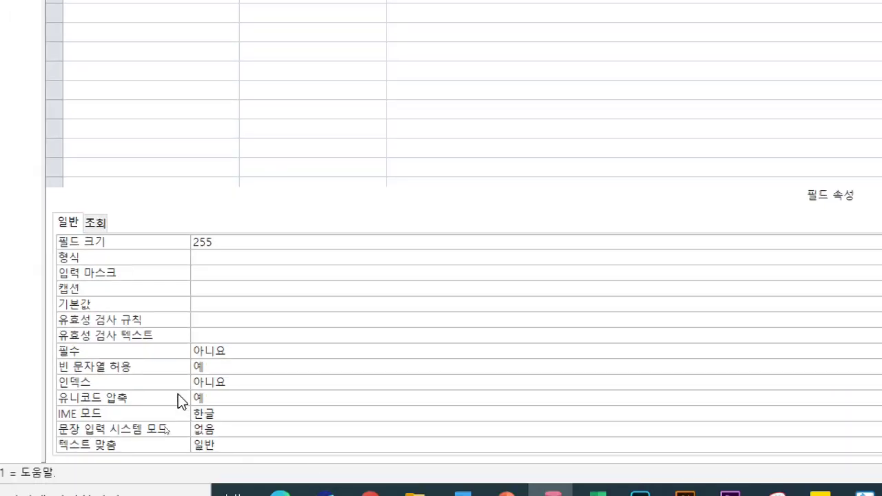
{"action": "double_click", "coordinate": [170, 381]}
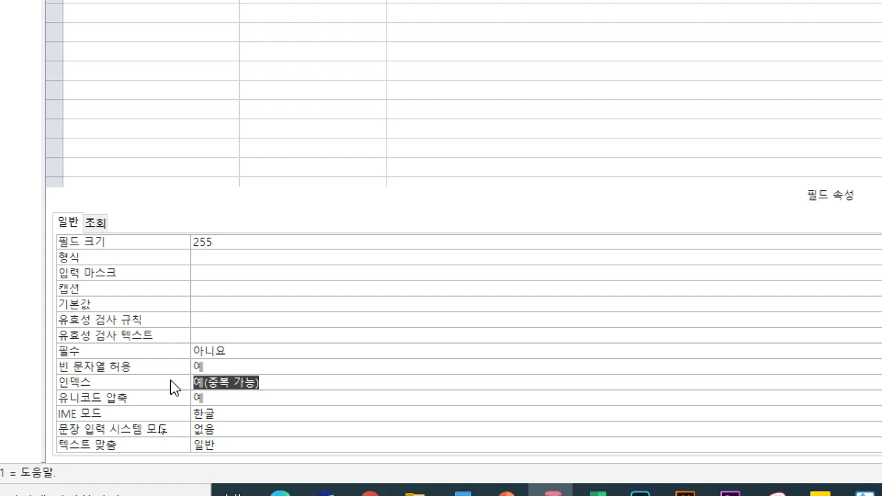
{"action": "double_click", "coordinate": [170, 381]}
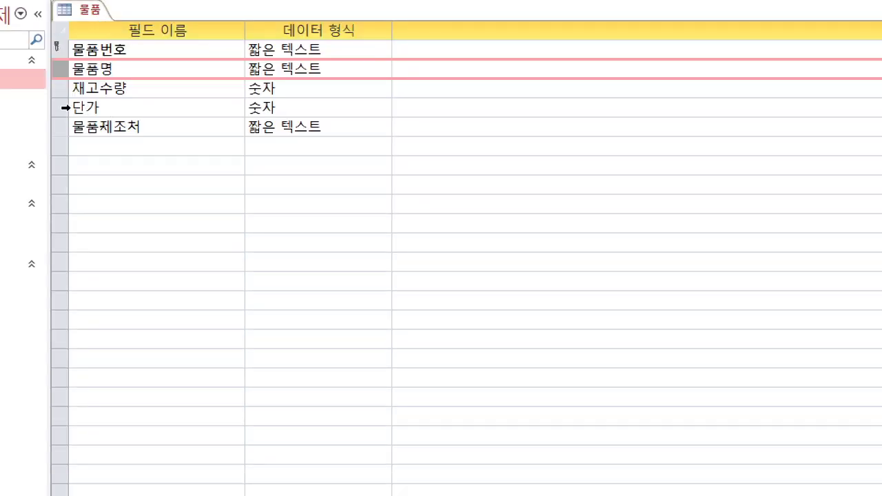
Step: Set the format of the 단가 field to 통화
{"action": "left_click", "coordinate": [61, 108]}
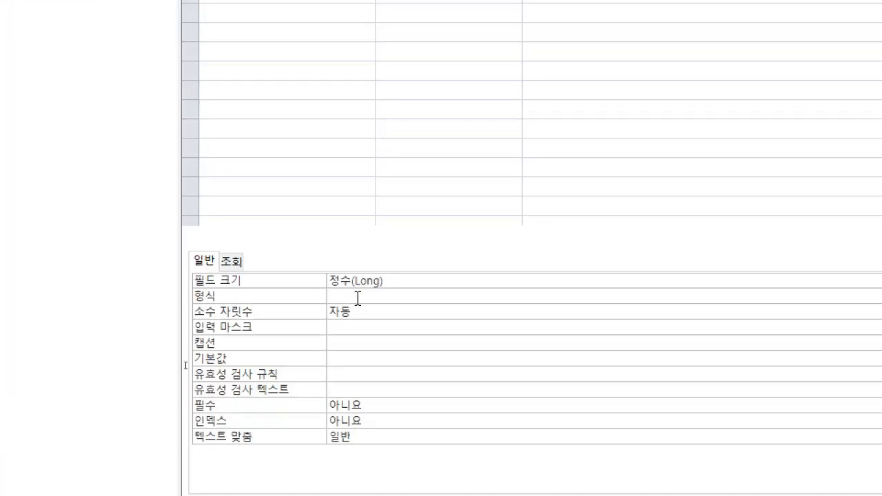
{"action": "double_click", "coordinate": [291, 296]}
{"action": "key", "text": "Down"}
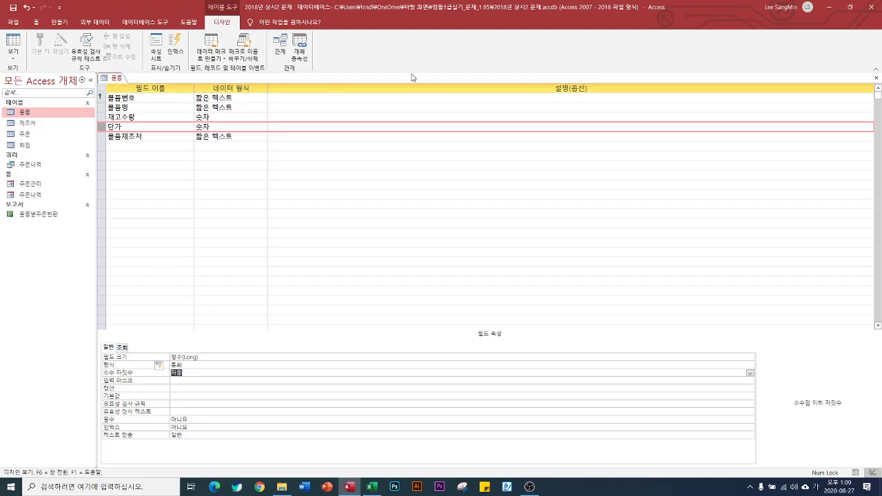
Step: Close the 물품 table, saving its design changes and testing the existing data against the new rules
{"action": "left_click", "coordinate": [877, 76]}
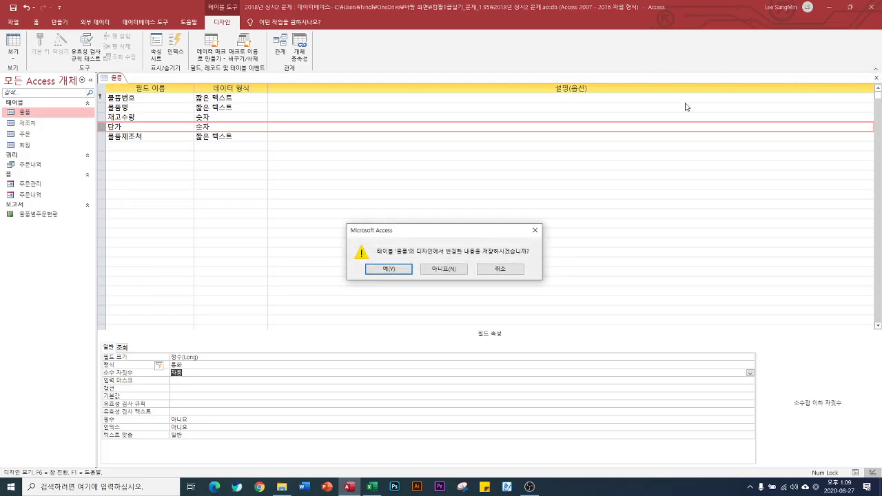
{"action": "left_click", "coordinate": [394, 269]}
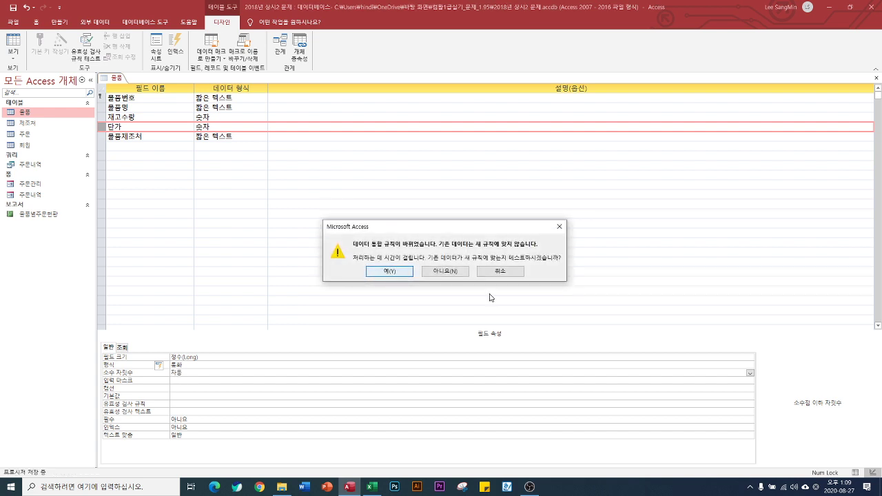
{"action": "left_click", "coordinate": [404, 271]}
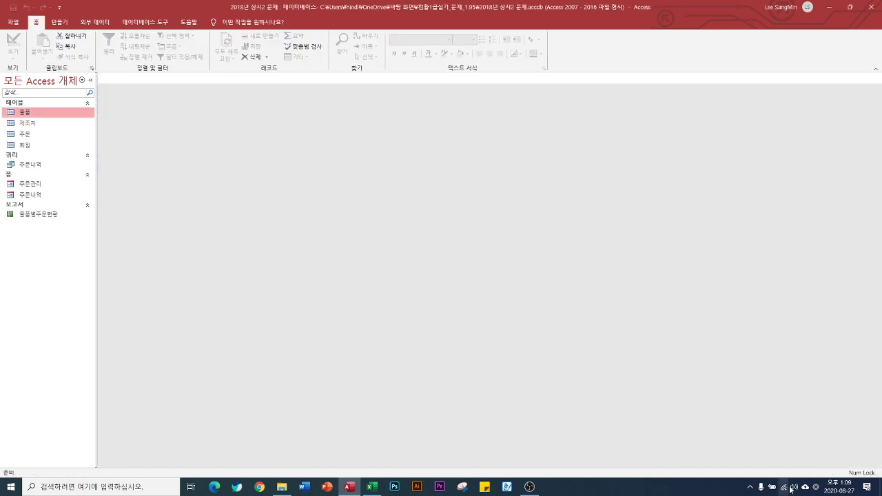
Step: Mute the computer's sound output
{"action": "right_click", "coordinate": [794, 488]}
{"action": "left_click", "coordinate": [793, 491]}
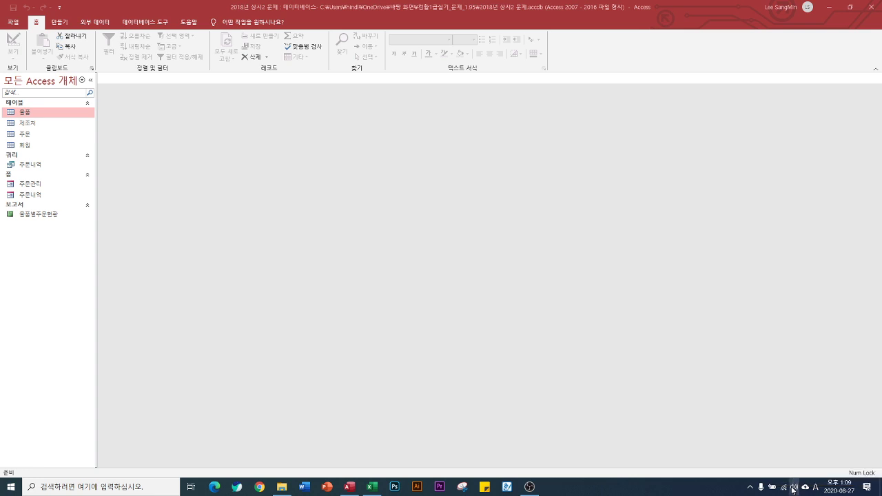
{"action": "left_click", "coordinate": [793, 489]}
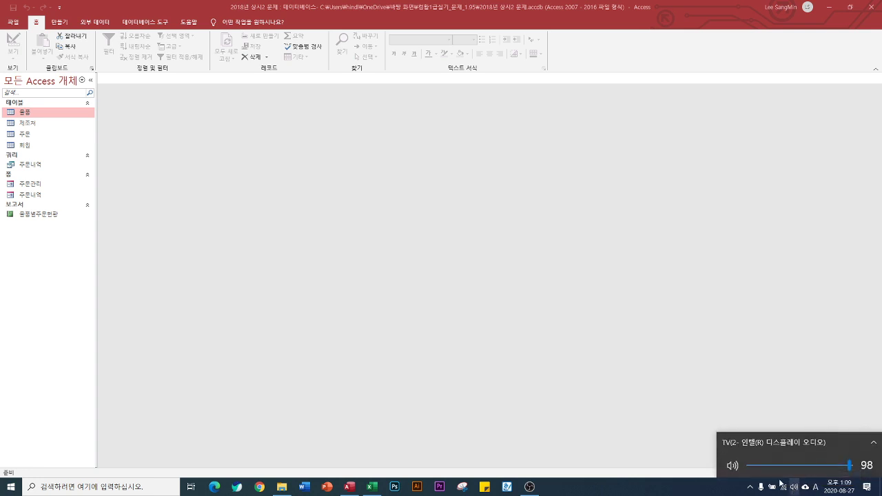
{"action": "left_click", "coordinate": [732, 465]}
{"action": "left_click", "coordinate": [531, 352]}
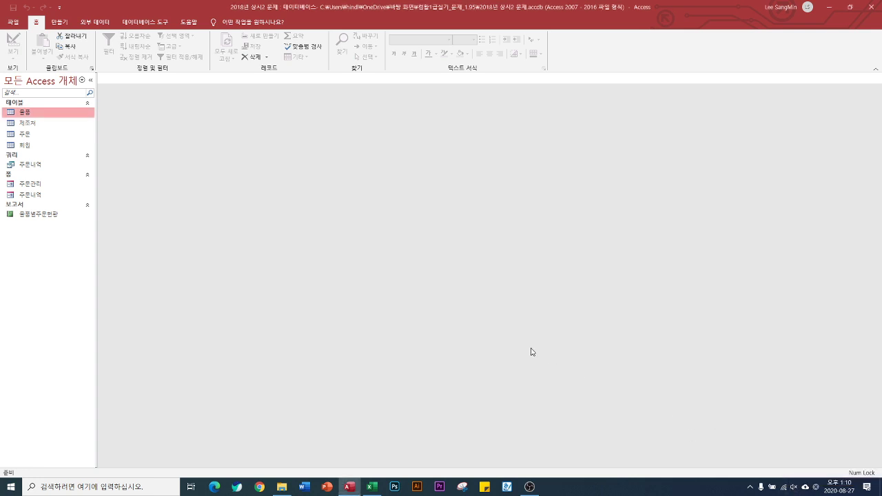
Step: Open the 주문 table in design view and make the 주문번호 field its primary key
{"action": "left_click", "coordinate": [31, 135]}
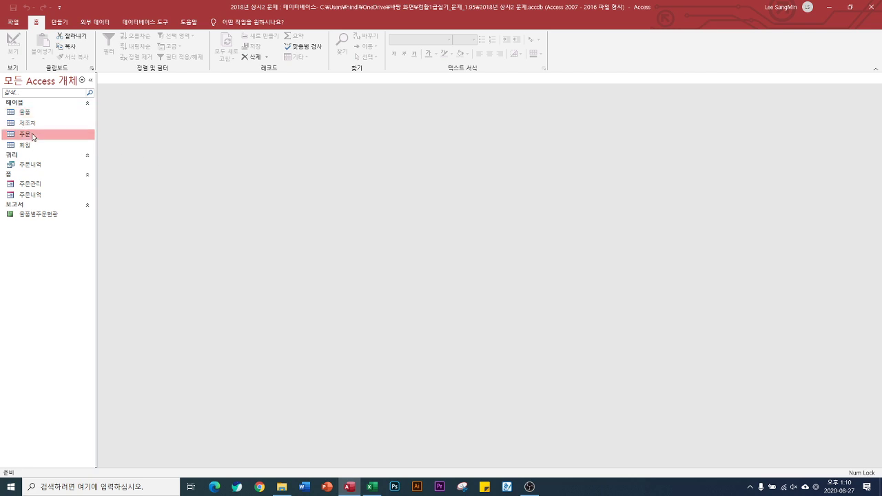
{"action": "right_click", "coordinate": [31, 134]}
{"action": "left_click", "coordinate": [69, 148]}
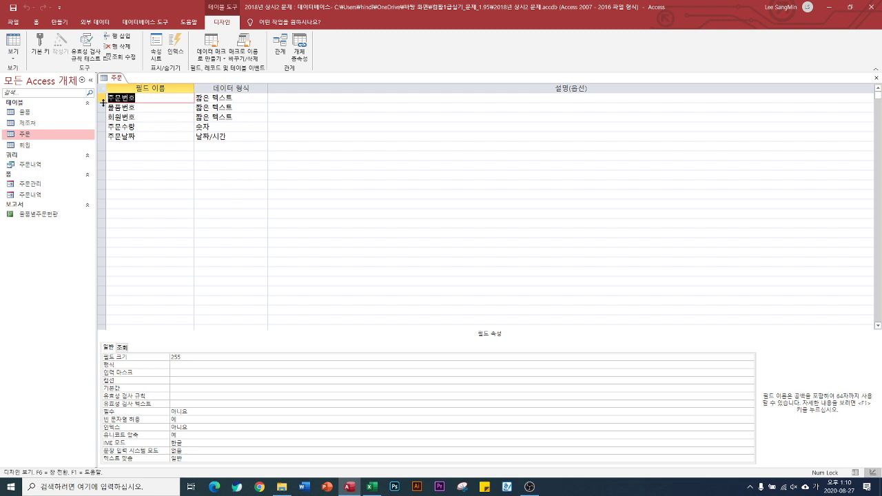
{"action": "left_click", "coordinate": [40, 46]}
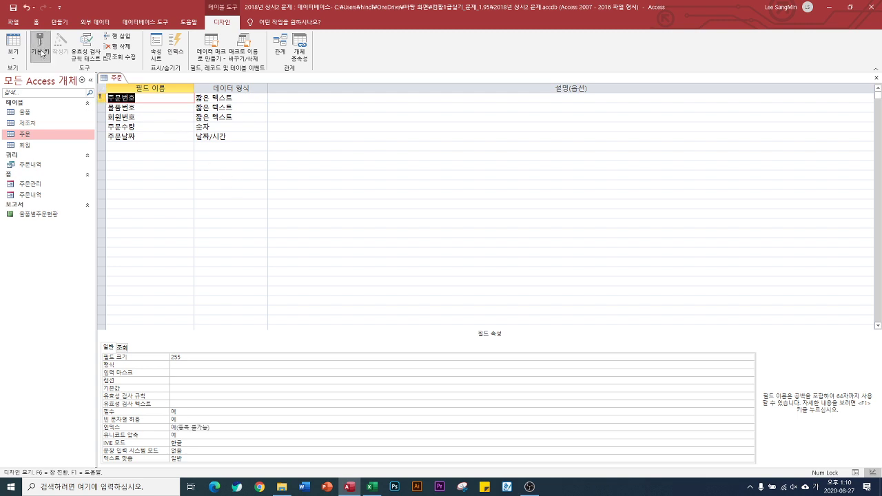
Step: Set the default value of the 주문날짜 field to Date() and close the 주문 table, saving its design
{"action": "left_click", "coordinate": [100, 137]}
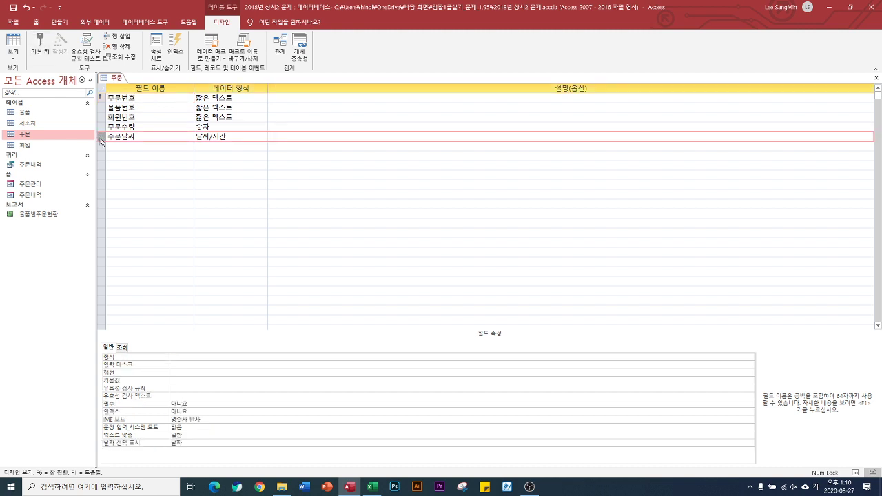
{"action": "left_click", "coordinate": [179, 381]}
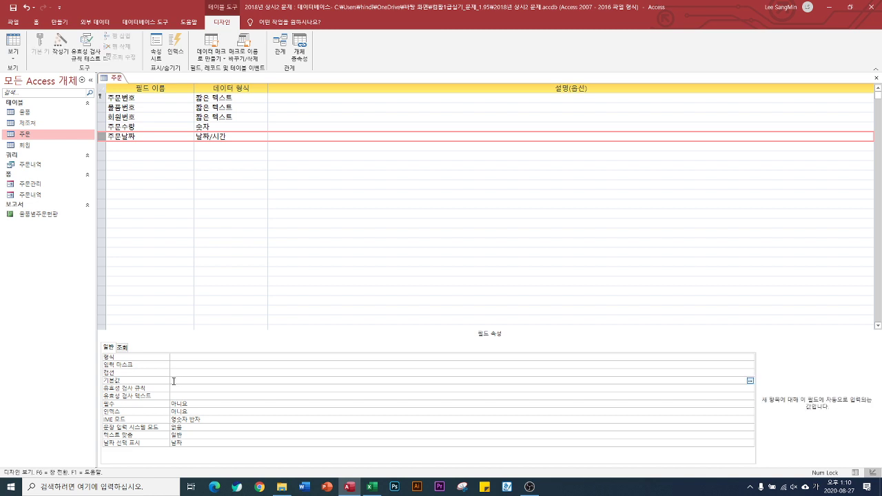
{"action": "type", "text": "ㅇ"}
{"action": "key", "text": "BackSpace"}
{"action": "key", "text": "Hangul"}
{"action": "type", "text": "date()"}
{"action": "key", "text": "Return"}
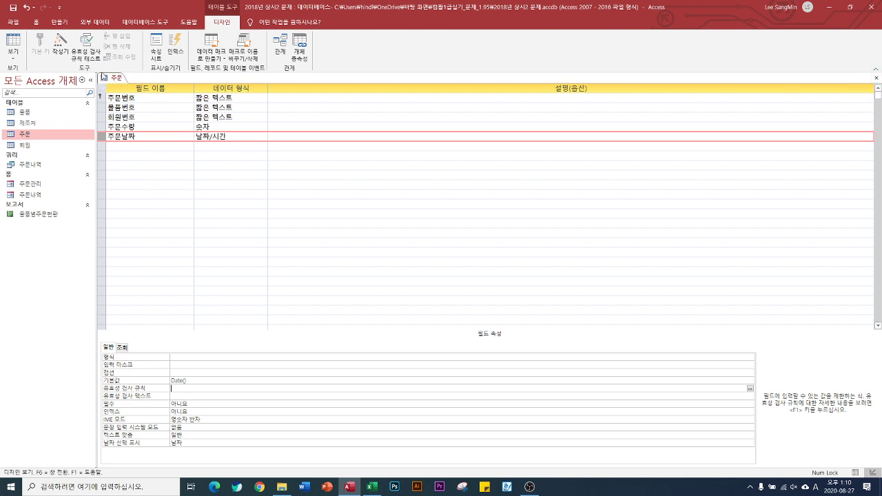
{"action": "left_click", "coordinate": [877, 78]}
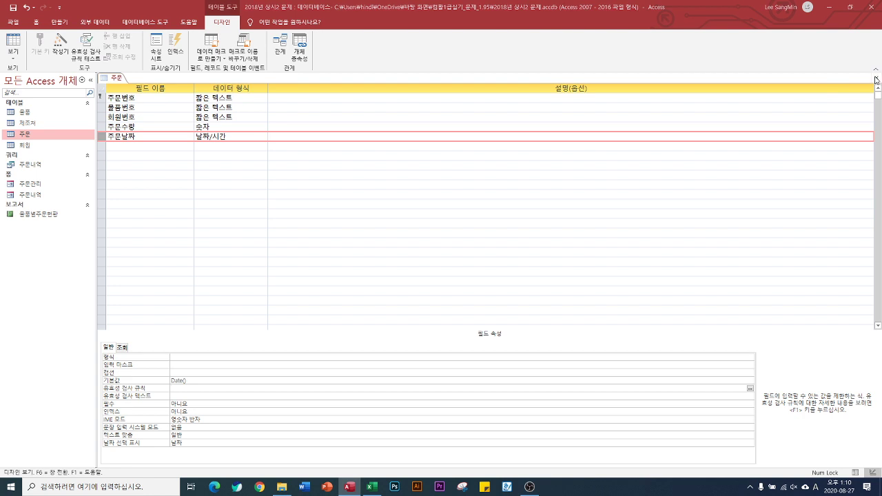
{"action": "left_click", "coordinate": [388, 270]}
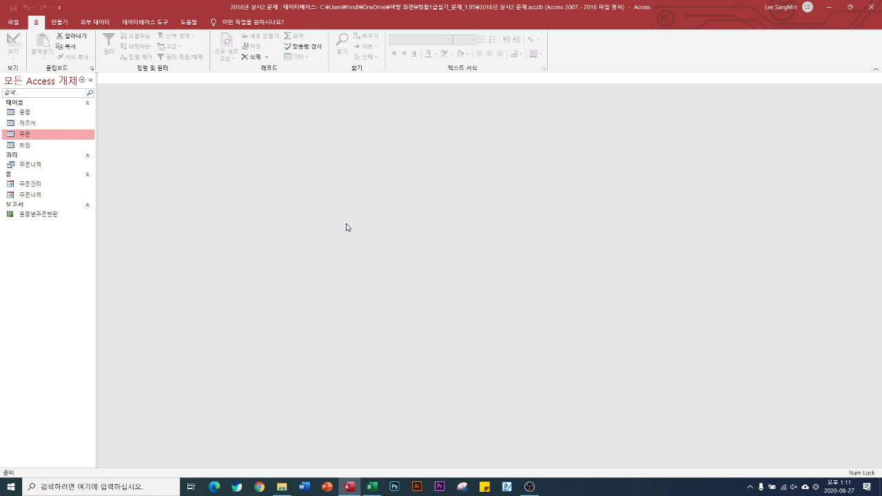
Step: Open the 물품 table in design view and set the lookup display control of the 물품제조처 field to 콤보 상자
{"action": "right_click", "coordinate": [37, 113]}
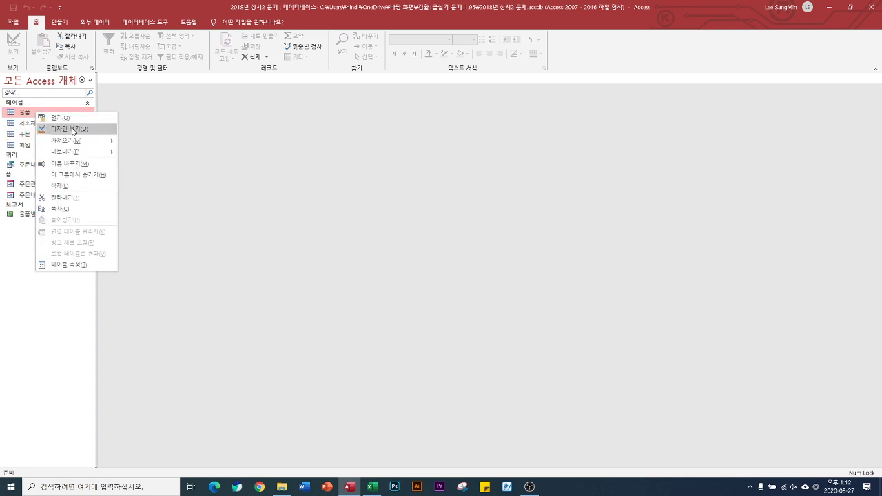
{"action": "left_click", "coordinate": [73, 129]}
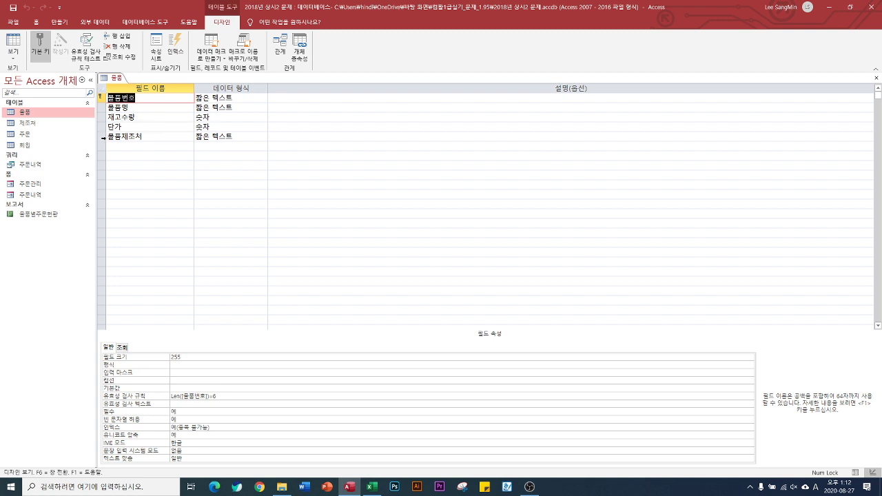
{"action": "left_click", "coordinate": [102, 137]}
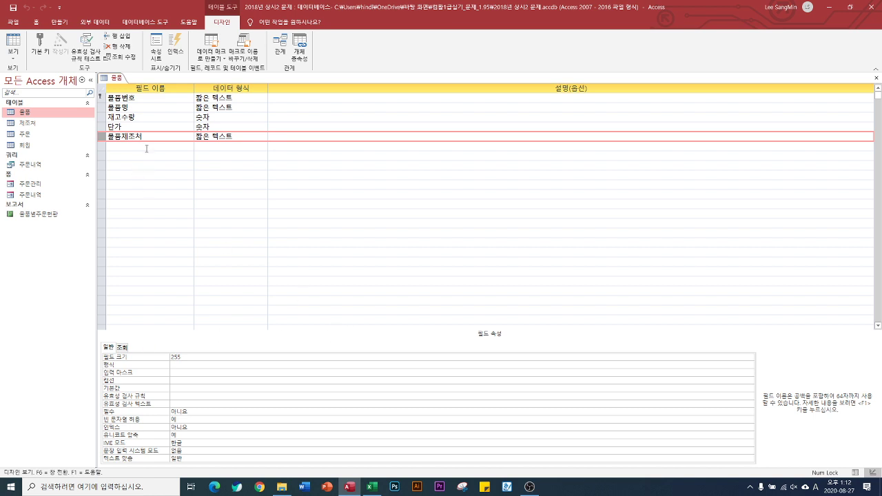
{"action": "left_click", "coordinate": [124, 348]}
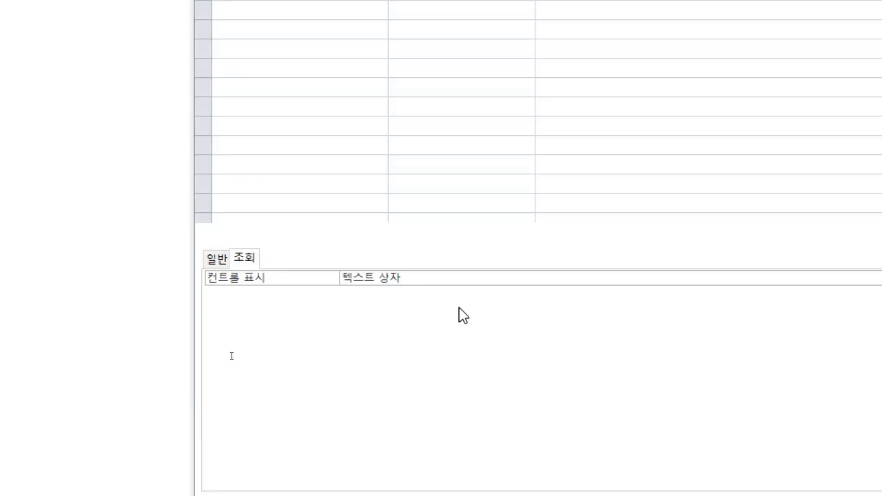
{"action": "left_click", "coordinate": [424, 277]}
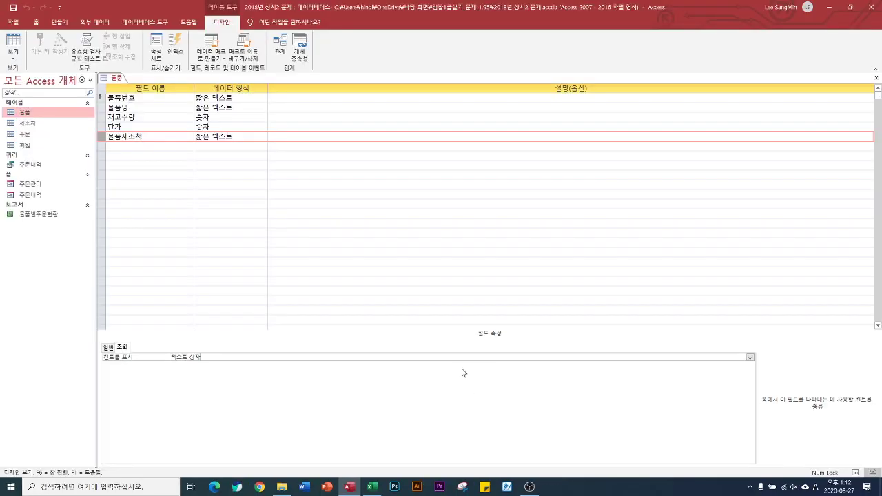
{"action": "left_click", "coordinate": [750, 357]}
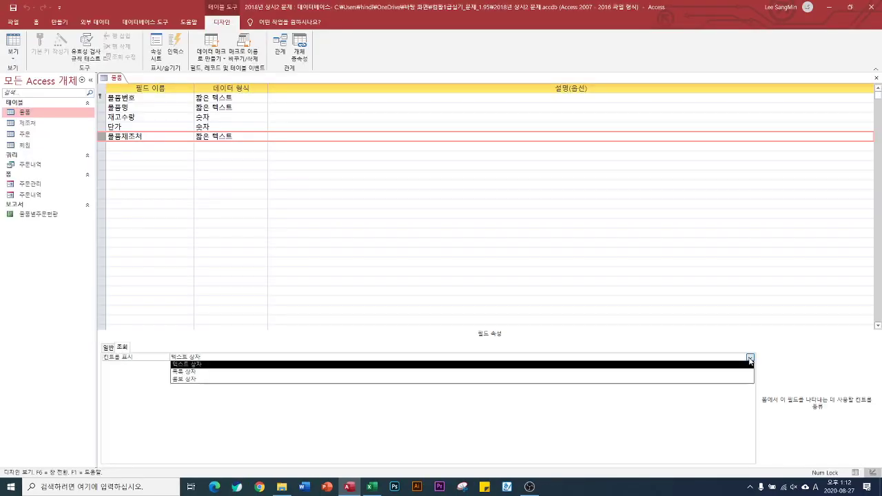
{"action": "left_click", "coordinate": [222, 379]}
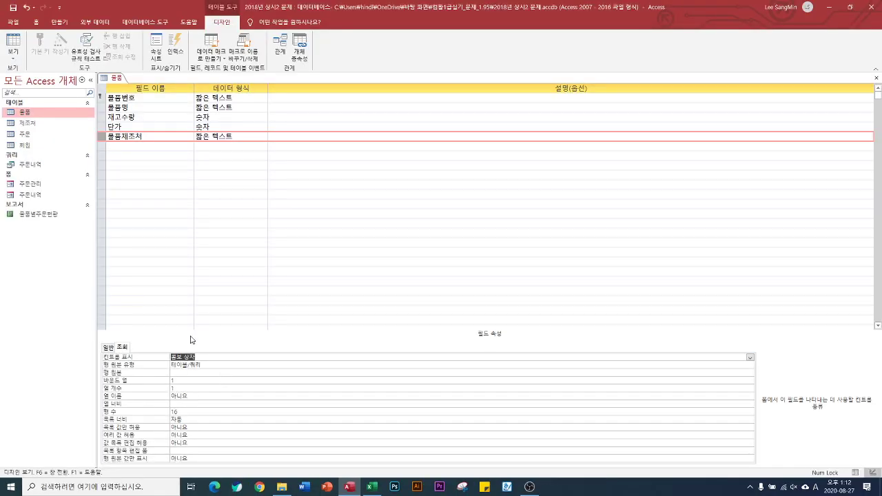
Step: Build a row source query for the 물품제조처 field from the 제조처 table, including the 제조처번호 and 제조처명 fields
{"action": "left_click", "coordinate": [174, 372]}
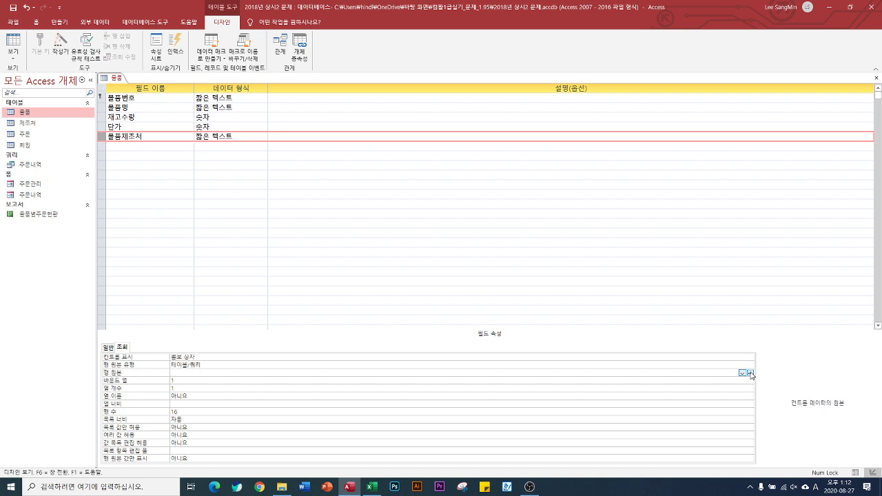
{"action": "left_click", "coordinate": [751, 373]}
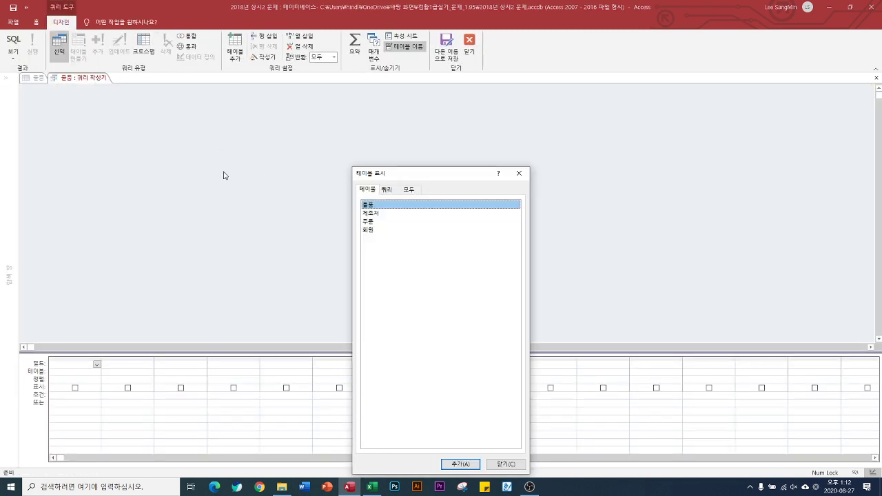
{"action": "left_click_drag", "start_coordinate": [412, 175], "coordinate": [361, 124]}
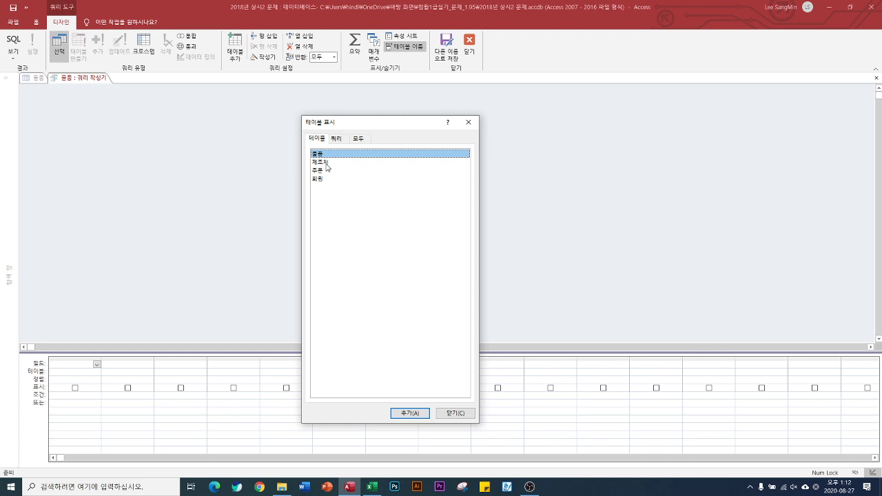
{"action": "double_click", "coordinate": [327, 164]}
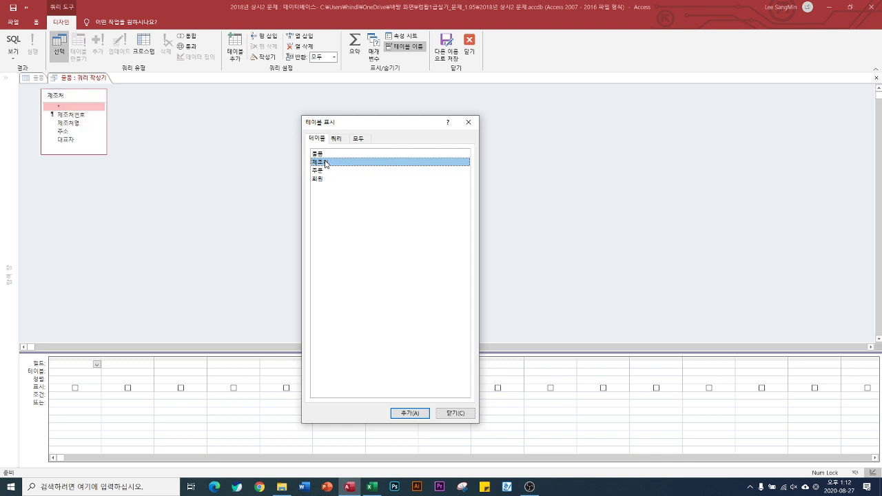
{"action": "left_click", "coordinate": [455, 414]}
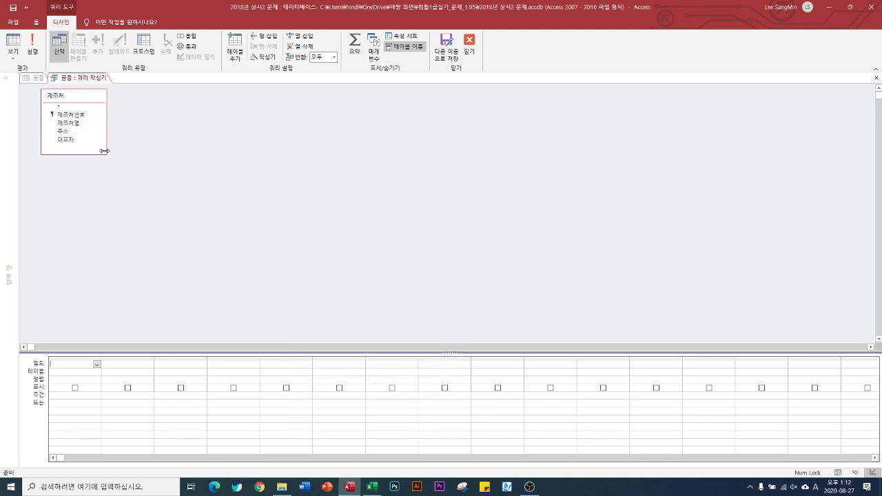
{"action": "double_click", "coordinate": [72, 114]}
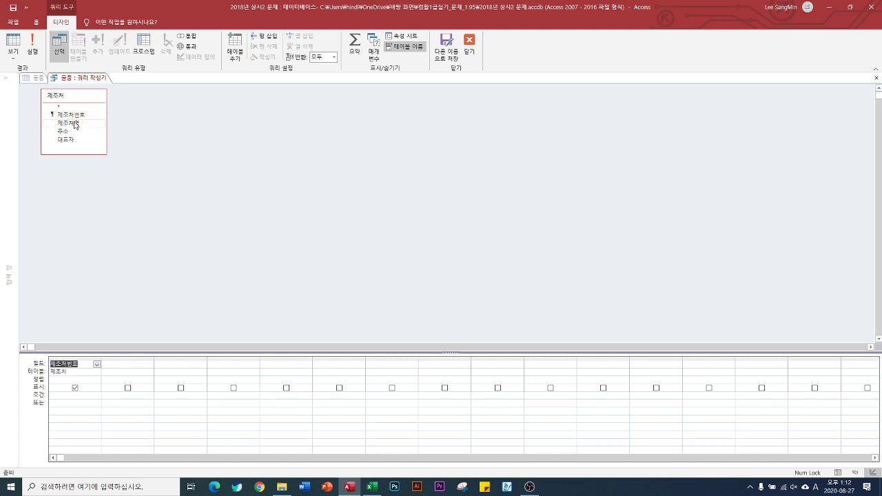
{"action": "double_click", "coordinate": [75, 124]}
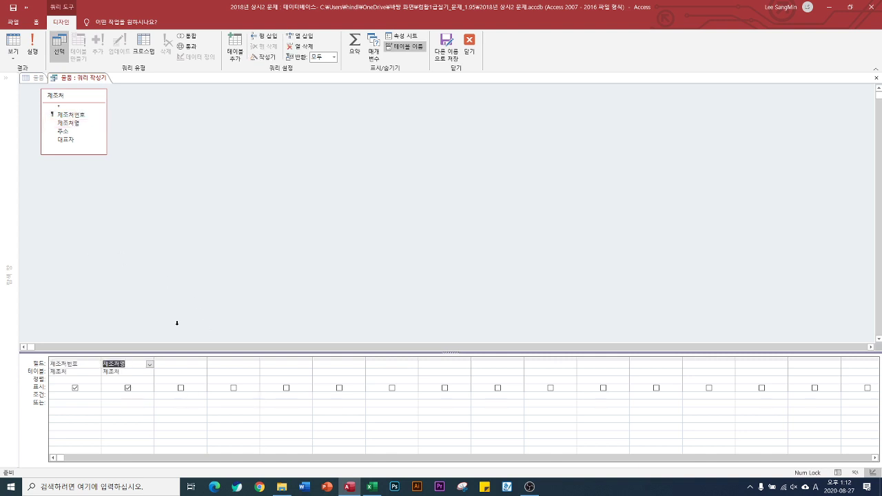
Step: Preview the query's results and close the query builder, saving the query as the row source of the 물품제조처 field
{"action": "left_click", "coordinate": [32, 44]}
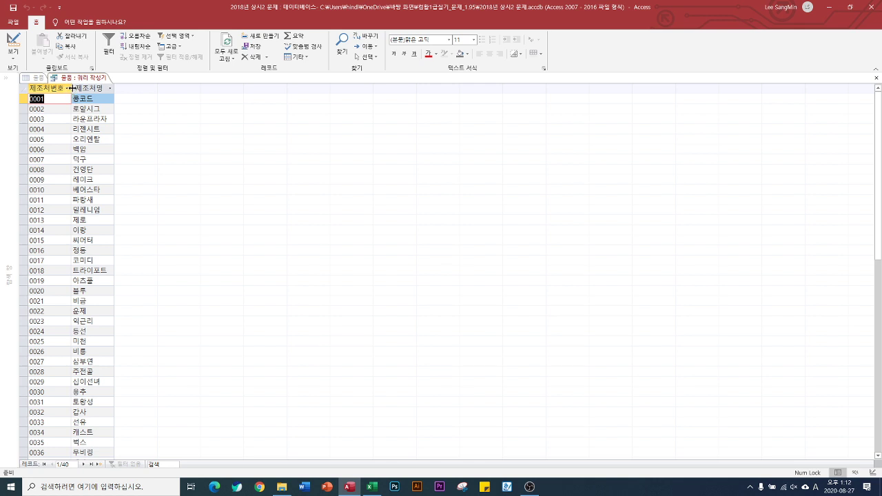
{"action": "left_click_drag", "start_coordinate": [71, 88], "coordinate": [38, 93]}
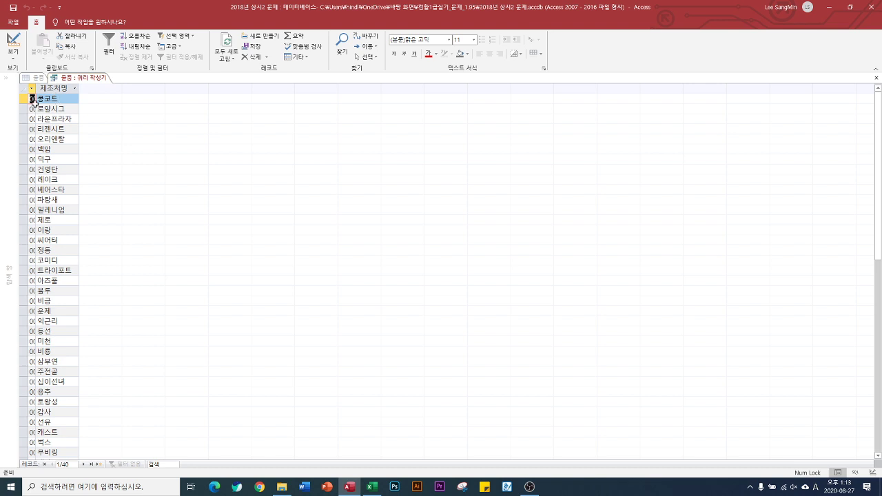
{"action": "left_click", "coordinate": [14, 60]}
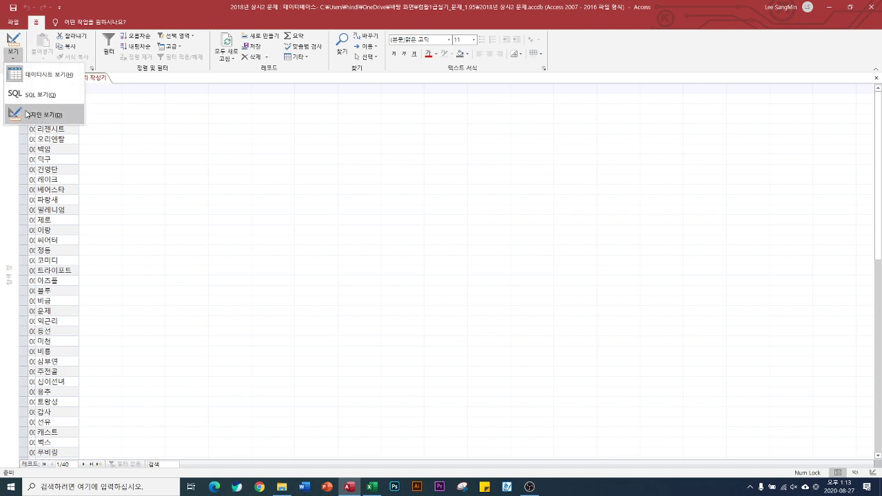
{"action": "left_click", "coordinate": [15, 113]}
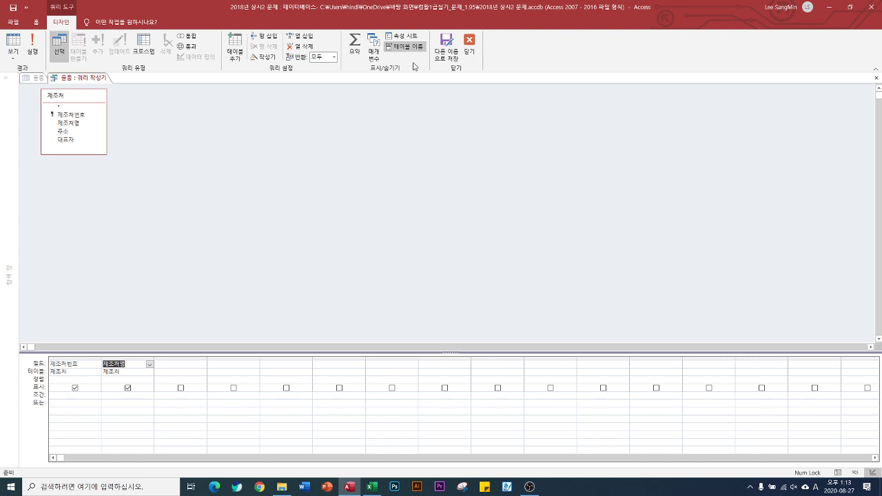
{"action": "left_click", "coordinate": [469, 44]}
{"action": "left_click", "coordinate": [400, 279]}
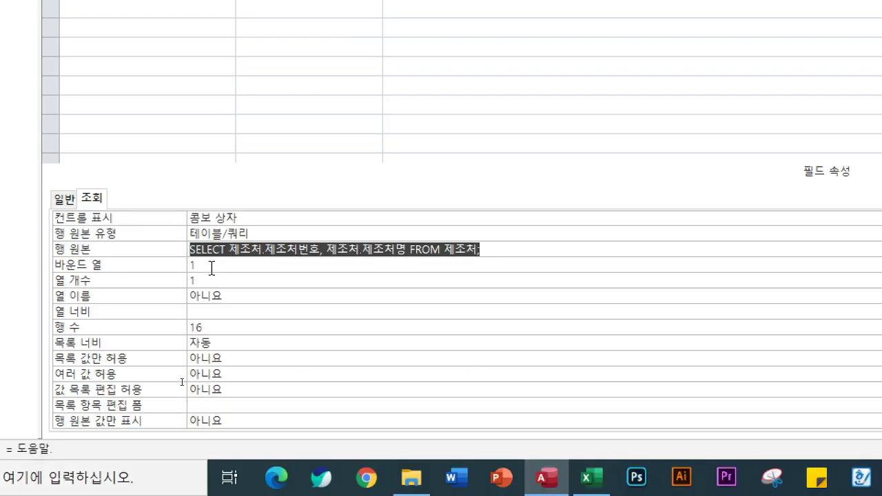
Step: Keep column 1 as the combo box's bound column and set its column count to 2 with column widths of 0cm;3cm
{"action": "left_click", "coordinate": [211, 267]}
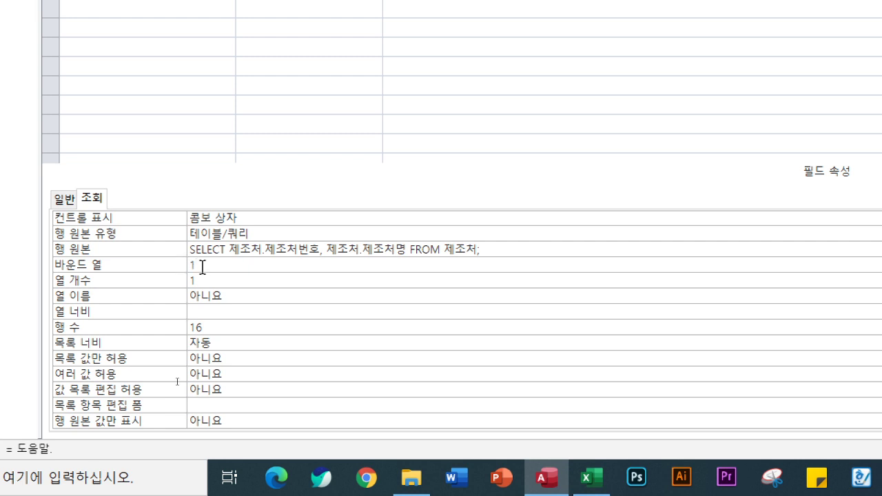
{"action": "left_click_drag", "start_coordinate": [201, 265], "coordinate": [184, 266]}
{"action": "left_click", "coordinate": [210, 284]}
{"action": "left_click_drag", "start_coordinate": [197, 281], "coordinate": [173, 287]}
{"action": "type", "text": "2"}
{"action": "left_click", "coordinate": [204, 311]}
{"action": "type", "text": "0;3"}
{"action": "key", "text": "Return"}
{"action": "left_click", "coordinate": [224, 339]}
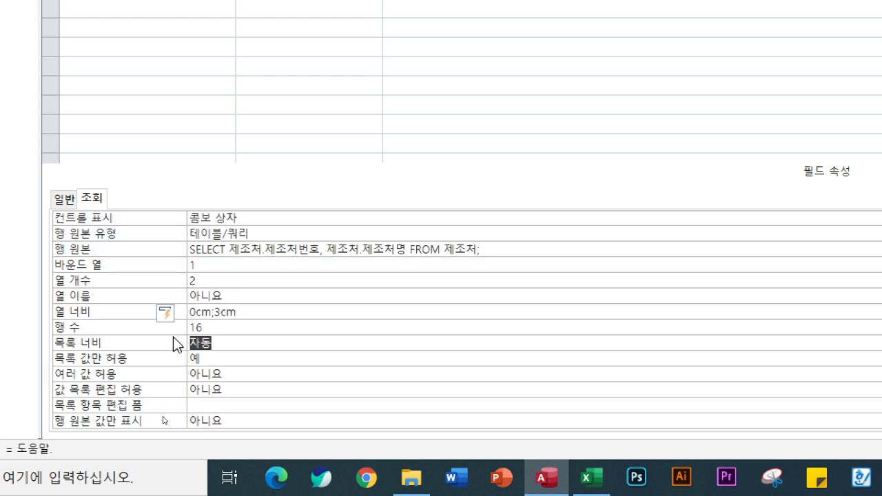
Step: Set the 물품제조처 combo box's list width to 3cm and save the 물품 table
{"action": "type", "text": "3"}
{"action": "key", "text": "Return"}
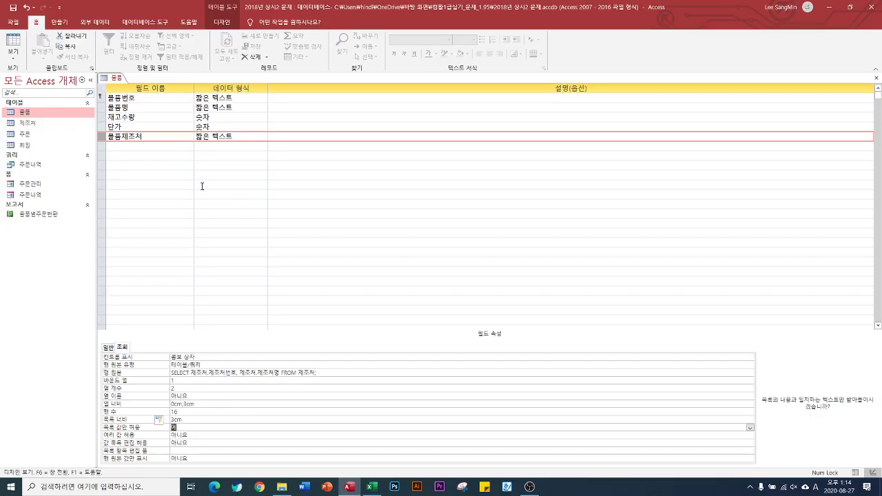
{"action": "left_click", "coordinate": [12, 8]}
Step: Show the 물품 table's records, check the 물품제조처 drop-down list on the first record, and close the table
{"action": "left_click", "coordinate": [13, 43]}
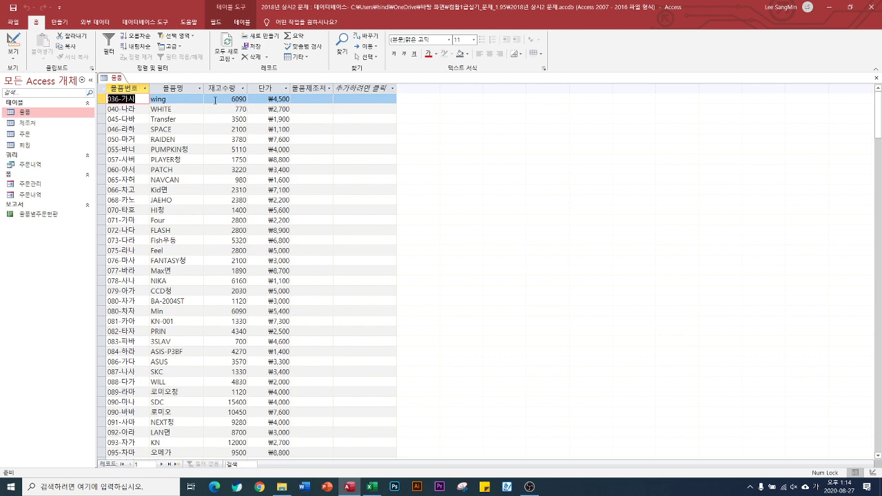
{"action": "left_click", "coordinate": [183, 99]}
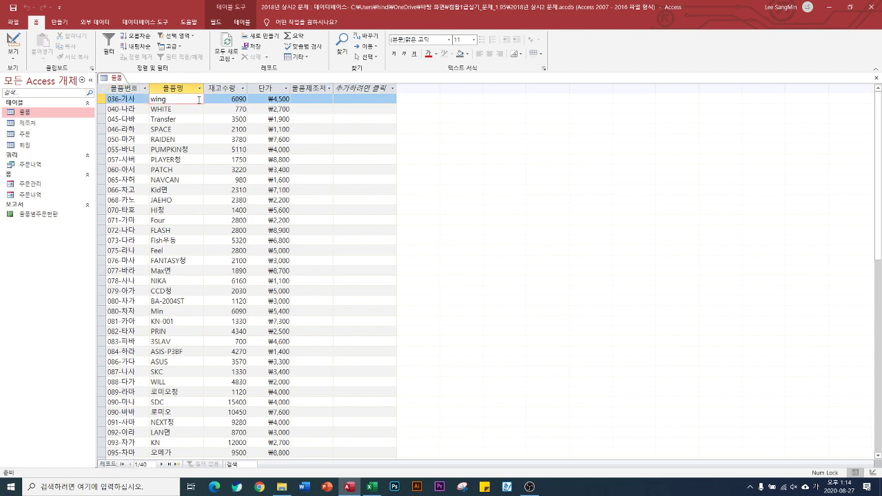
{"action": "left_click", "coordinate": [302, 98]}
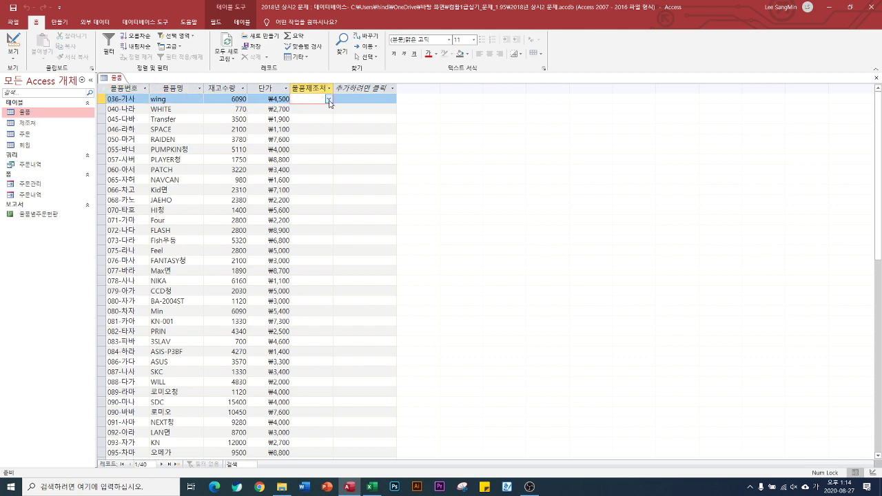
{"action": "left_click", "coordinate": [329, 100]}
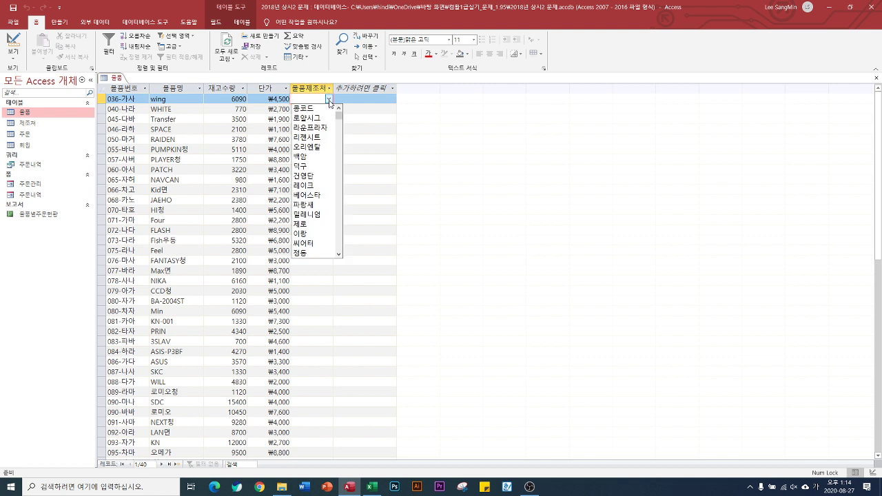
{"action": "left_click", "coordinate": [329, 101]}
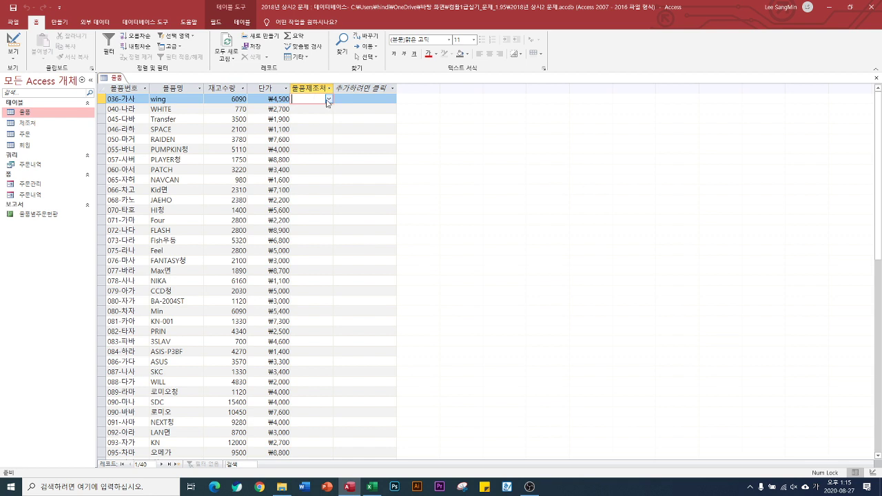
{"action": "left_click", "coordinate": [329, 99]}
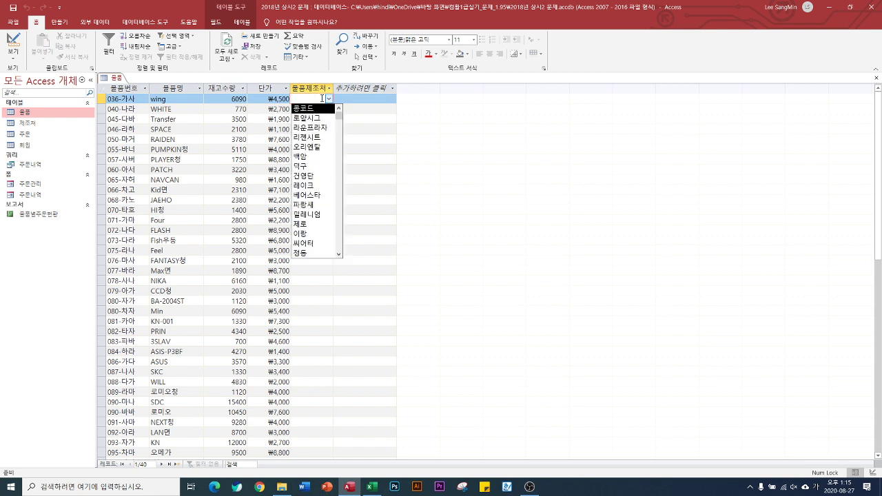
{"action": "left_click", "coordinate": [329, 100]}
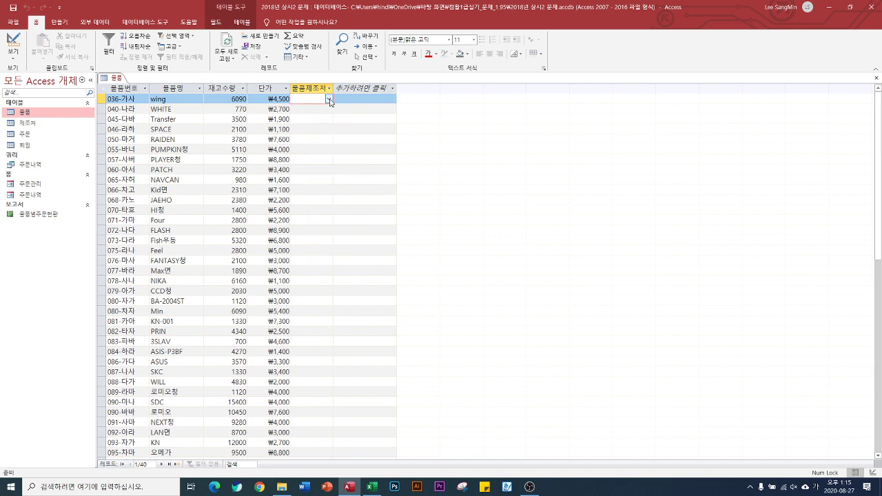
{"action": "left_click", "coordinate": [328, 100]}
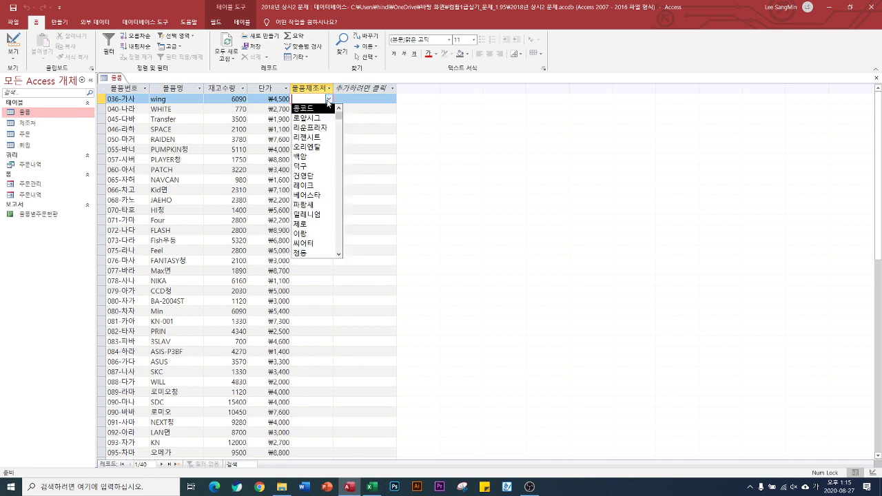
{"action": "left_click", "coordinate": [312, 89]}
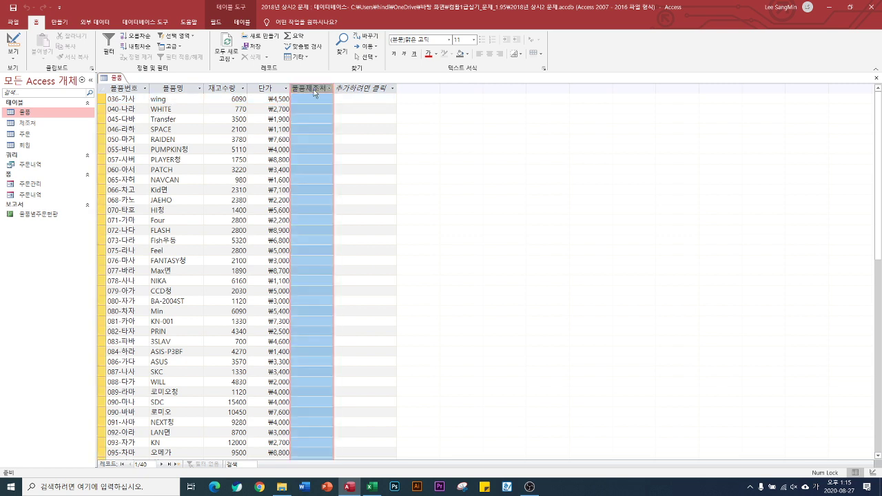
{"action": "left_click", "coordinate": [878, 80]}
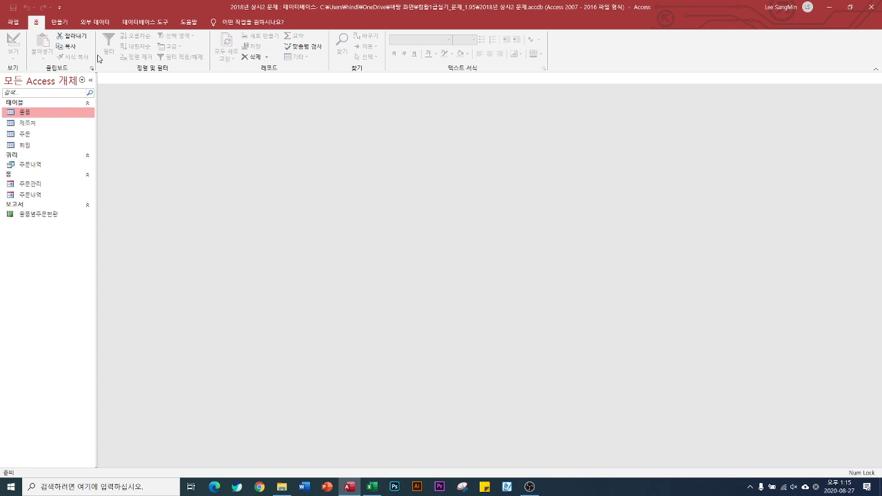
{"action": "left_click", "coordinate": [145, 22]}
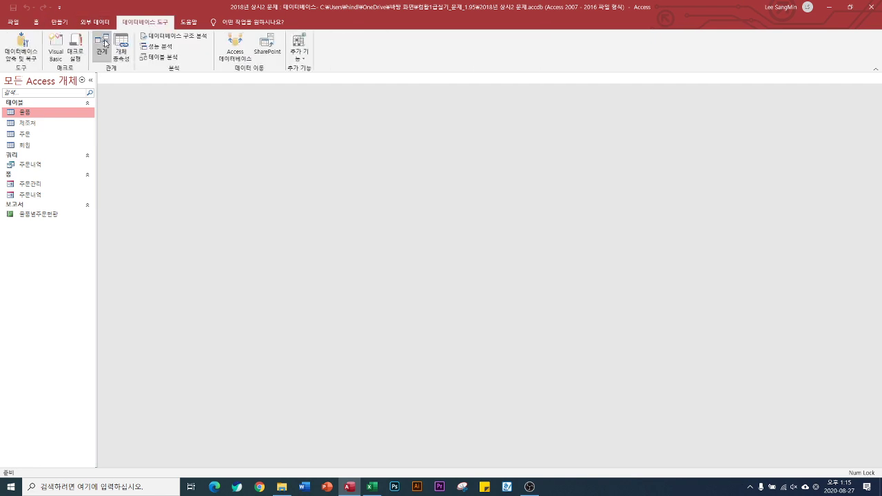
{"action": "left_click", "coordinate": [101, 46]}
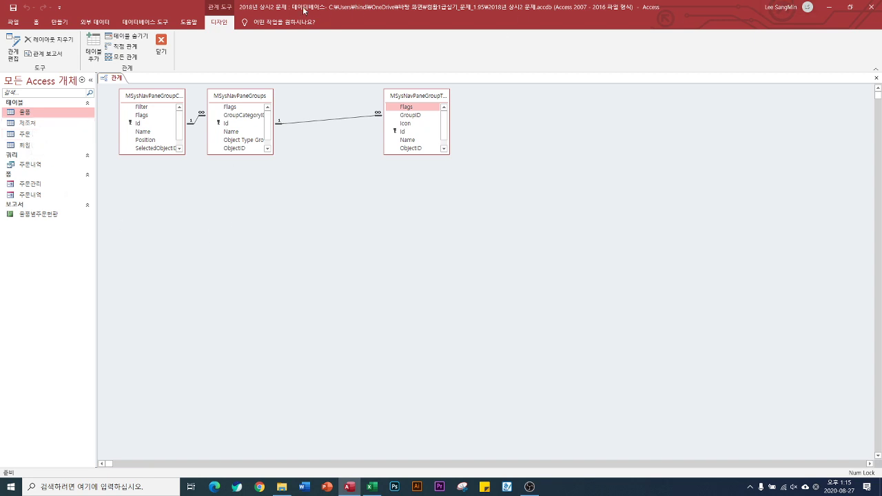
{"action": "left_click", "coordinate": [165, 44]}
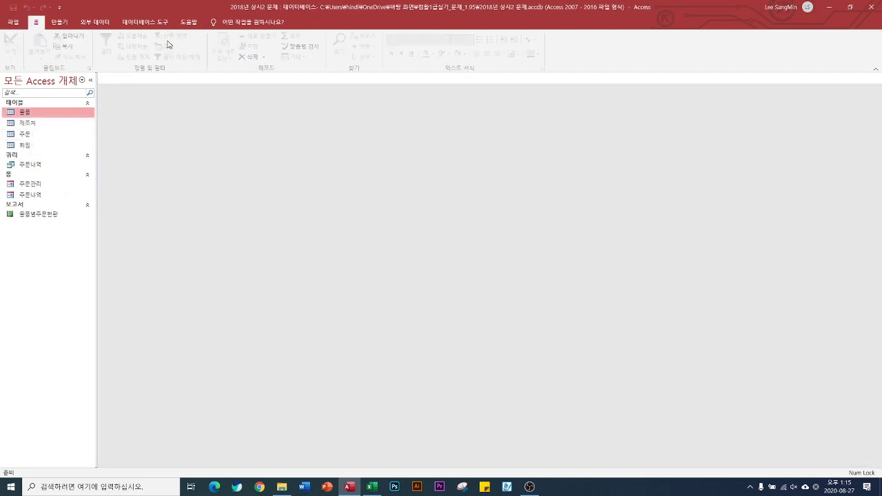
Step: Close the database and the open Excel workbook, and reopen the 2018년 상시2 문제 Access file from the 컴활1급실기_문제_1.95 folder
{"action": "left_click", "coordinate": [871, 7]}
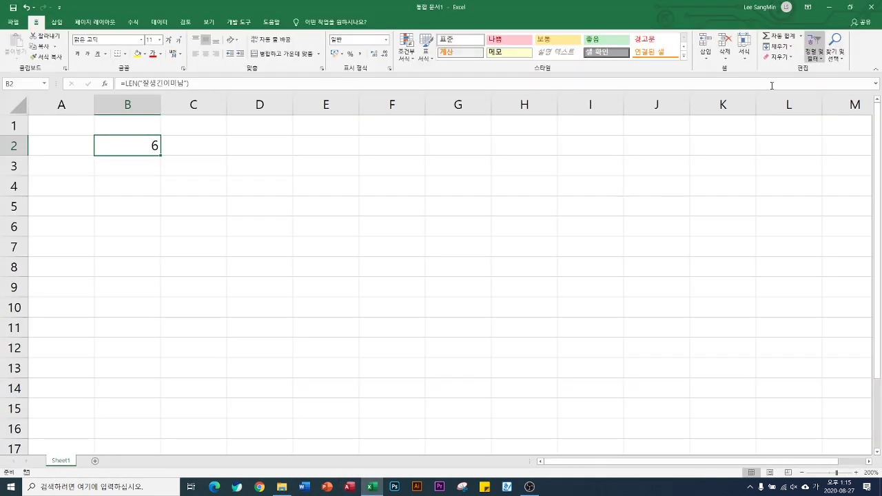
{"action": "left_click", "coordinate": [873, 9]}
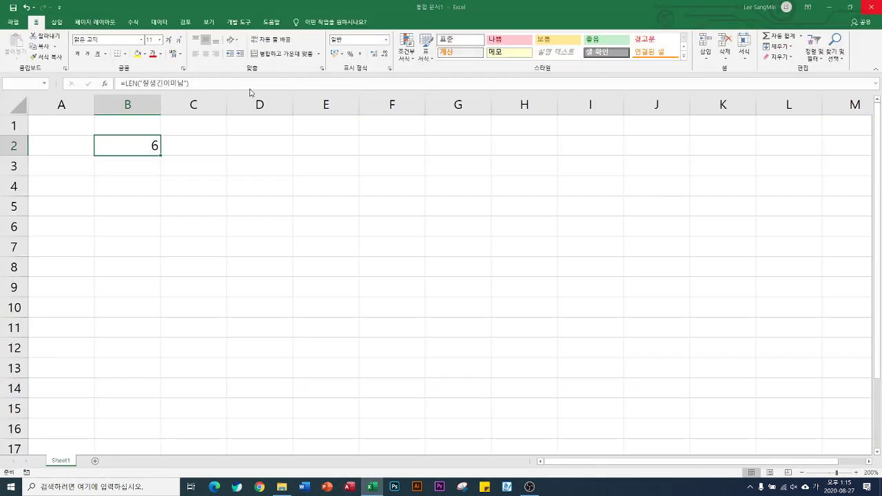
{"action": "left_click", "coordinate": [475, 298]}
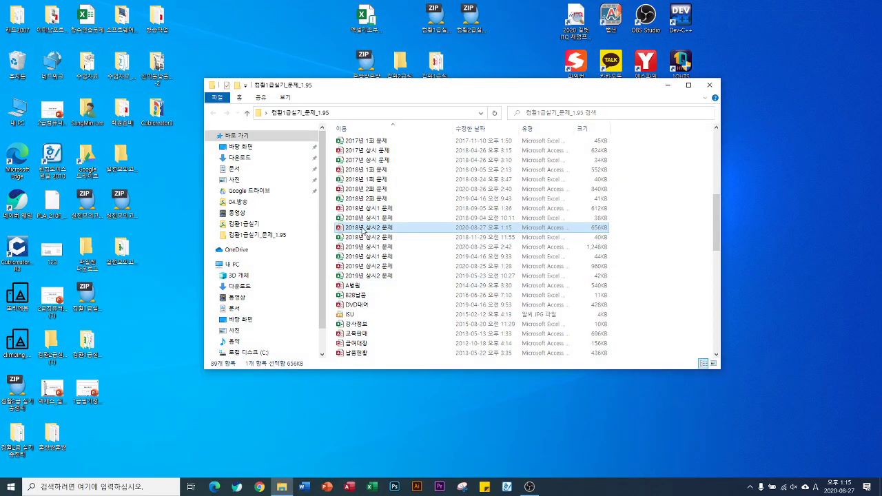
{"action": "double_click", "coordinate": [365, 228]}
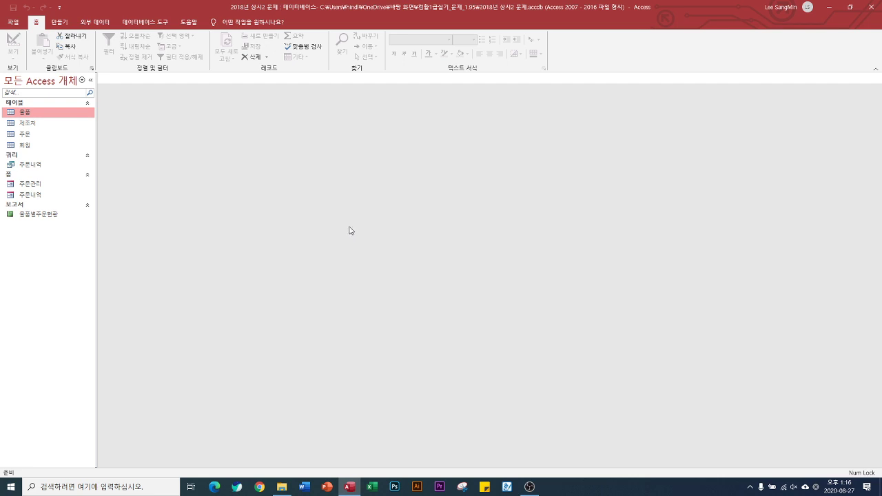
Step: Open the relationships diagram and add the 주문, 회원 and 물품 tables below the existing ones
{"action": "left_click", "coordinate": [145, 22]}
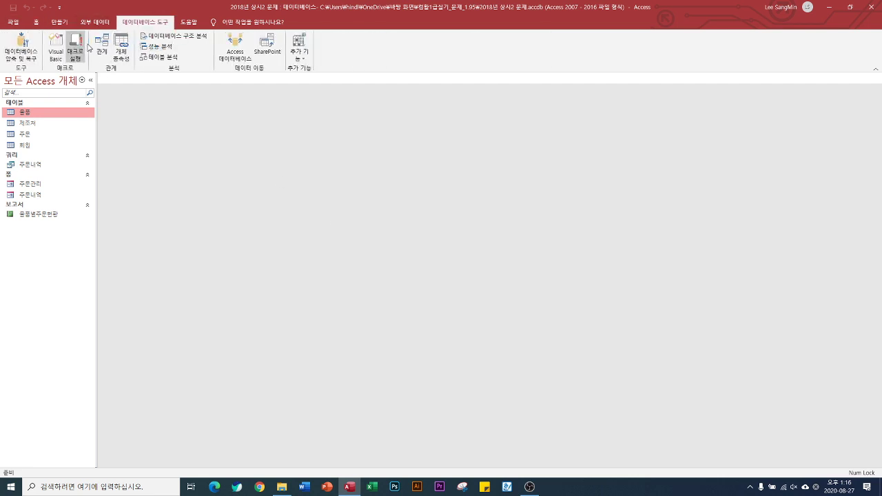
{"action": "left_click", "coordinate": [102, 47]}
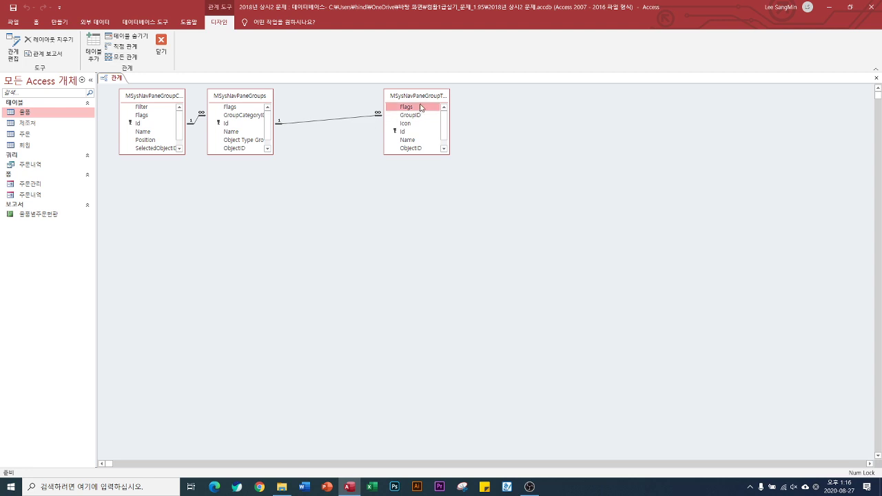
{"action": "left_click_drag", "start_coordinate": [420, 101], "coordinate": [343, 100]}
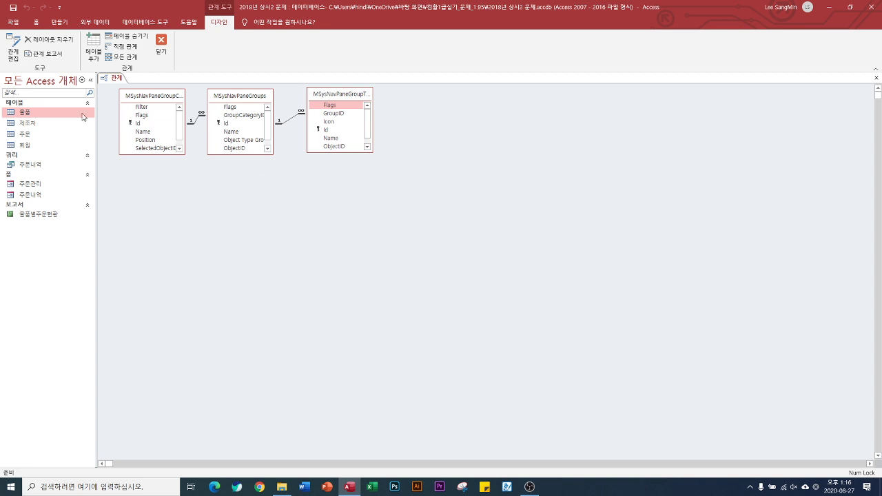
{"action": "left_click_drag", "start_coordinate": [24, 135], "coordinate": [159, 211]}
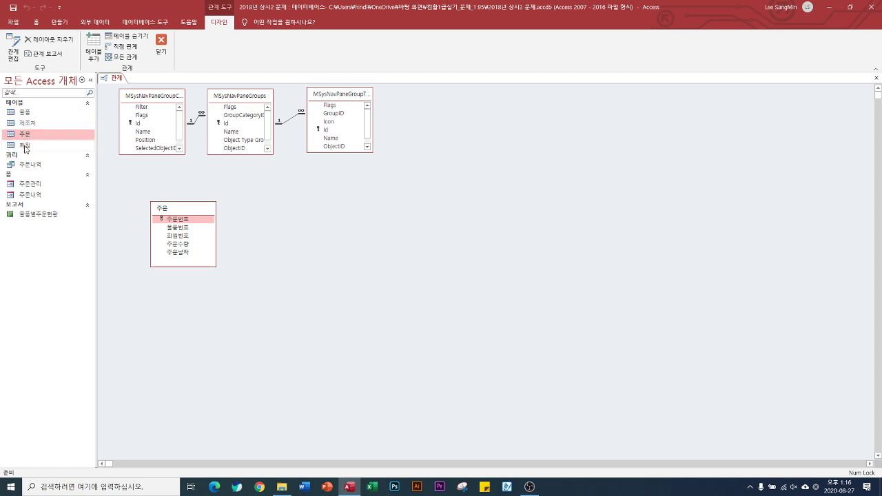
{"action": "left_click_drag", "start_coordinate": [24, 146], "coordinate": [298, 221]}
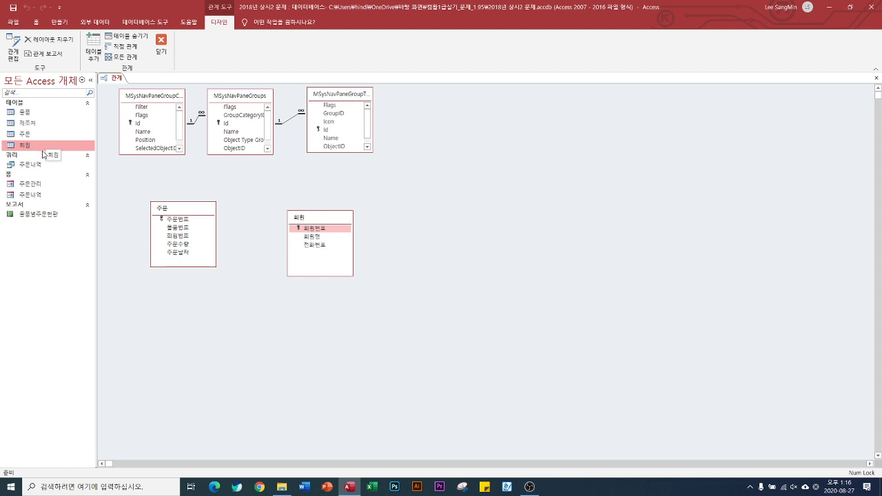
{"action": "left_click_drag", "start_coordinate": [26, 113], "coordinate": [424, 199]}
Step: Arrange the 주문, 회원 and 물품 tables closer together in a row beneath the system tables
{"action": "left_click_drag", "start_coordinate": [324, 217], "coordinate": [298, 201]}
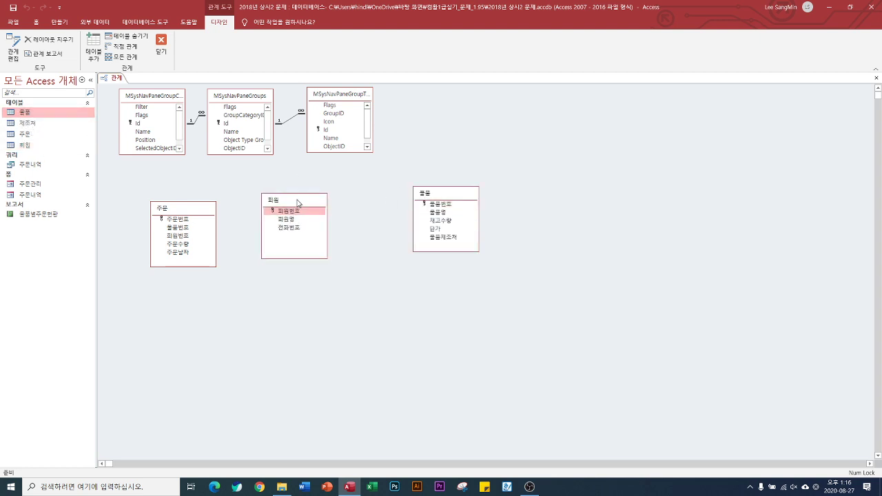
{"action": "left_click_drag", "start_coordinate": [451, 198], "coordinate": [405, 187]}
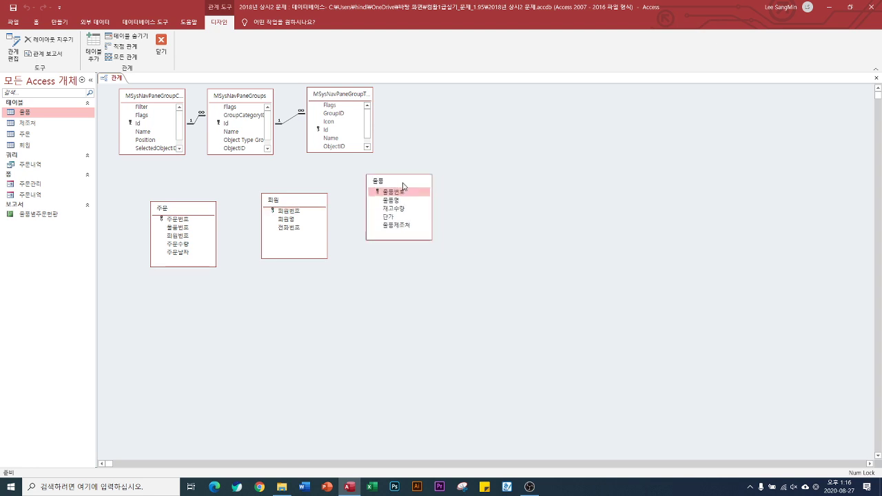
{"action": "left_click_drag", "start_coordinate": [303, 207], "coordinate": [281, 202]}
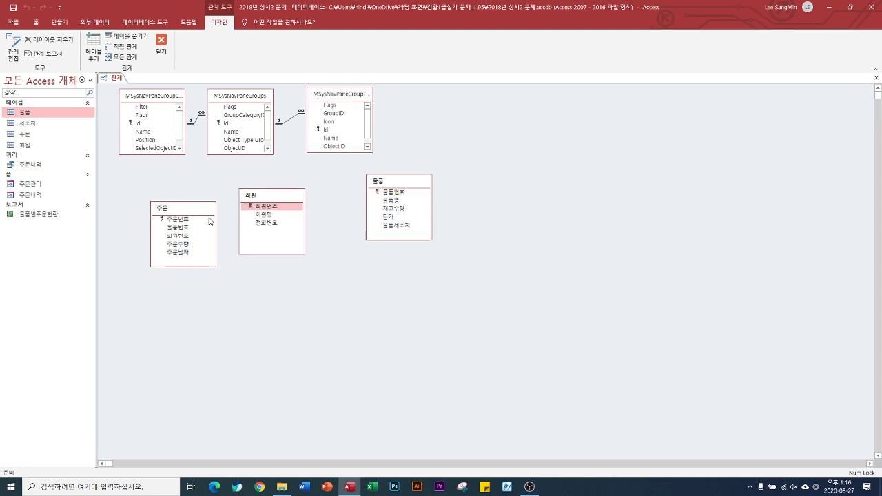
{"action": "left_click_drag", "start_coordinate": [181, 210], "coordinate": [170, 195]}
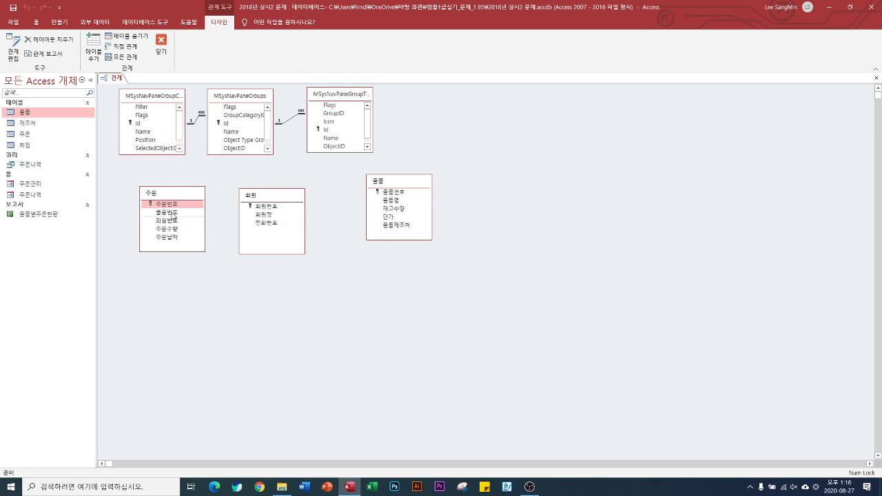
Step: Relate the 주문 and 회원 tables on 회원번호, enforcing referential integrity and cascading updates of related fields
{"action": "left_click_drag", "start_coordinate": [173, 221], "coordinate": [273, 209]}
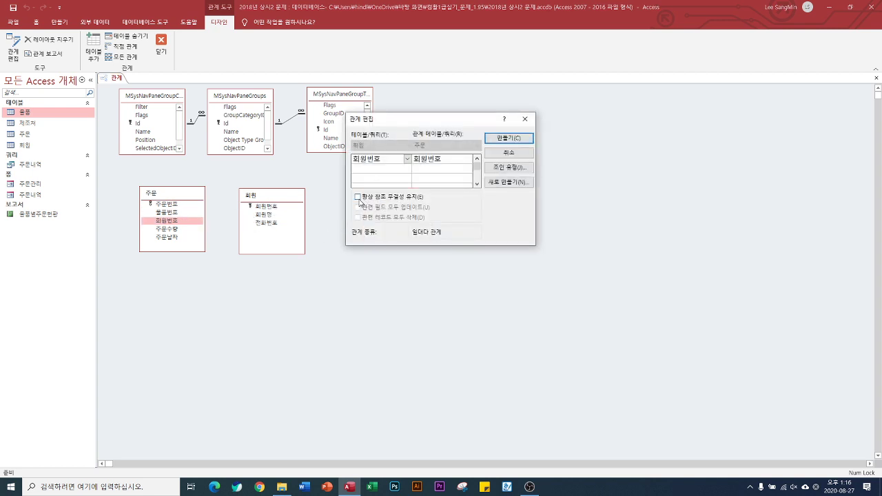
{"action": "left_click", "coordinate": [358, 198]}
{"action": "left_click", "coordinate": [357, 207]}
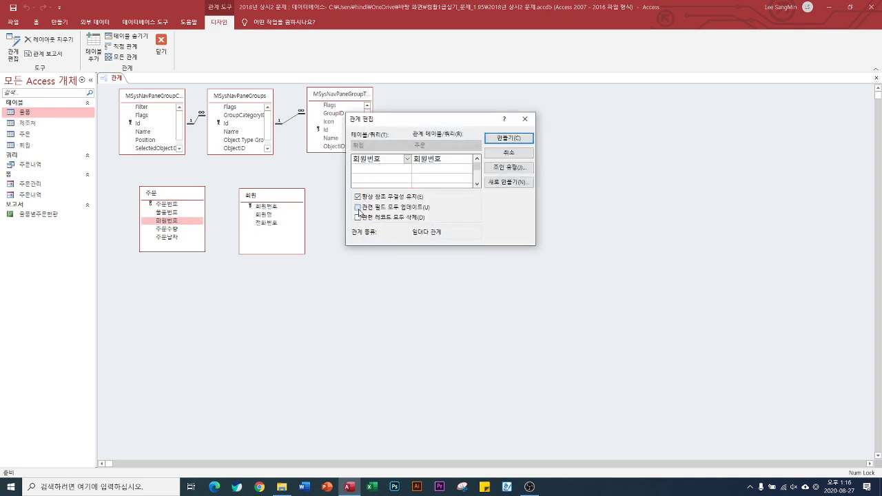
{"action": "left_click", "coordinate": [513, 142]}
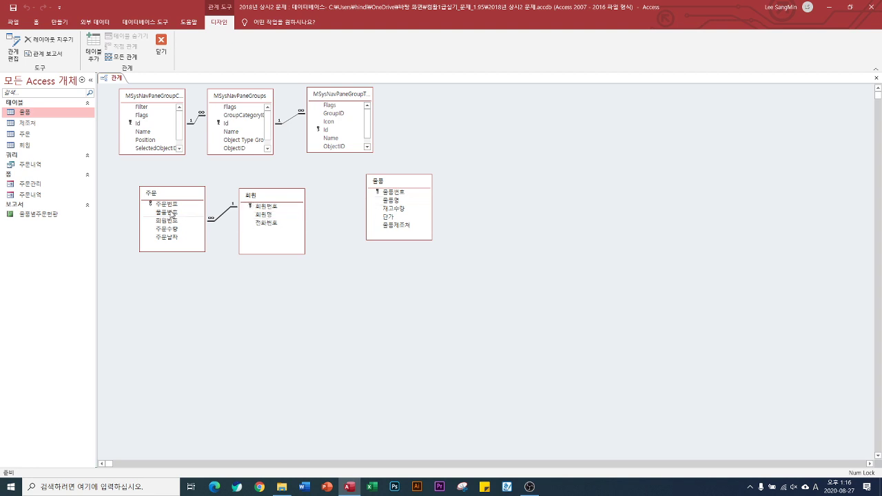
Step: Relate the 주문 and 물품 tables on 물품번호 with referential integrity and cascading updates, and close the relationships diagram, saving its layout
{"action": "left_click_drag", "start_coordinate": [172, 215], "coordinate": [378, 193]}
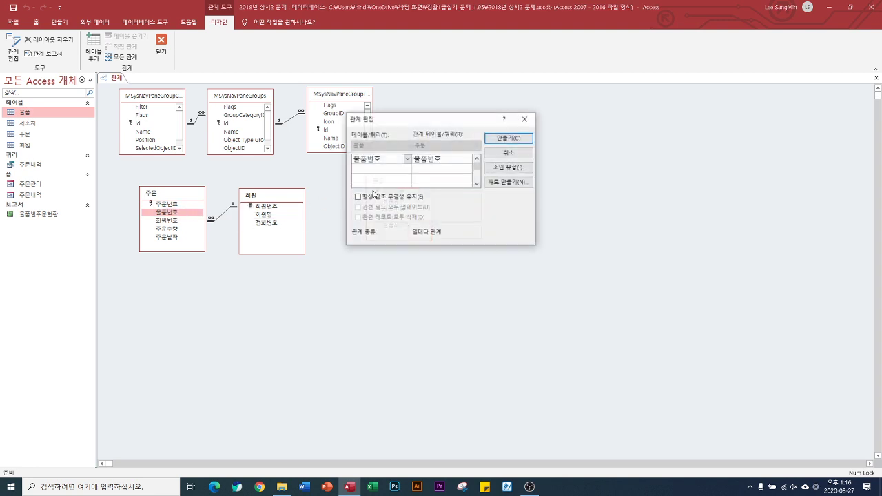
{"action": "left_click", "coordinate": [358, 196]}
{"action": "left_click", "coordinate": [358, 207]}
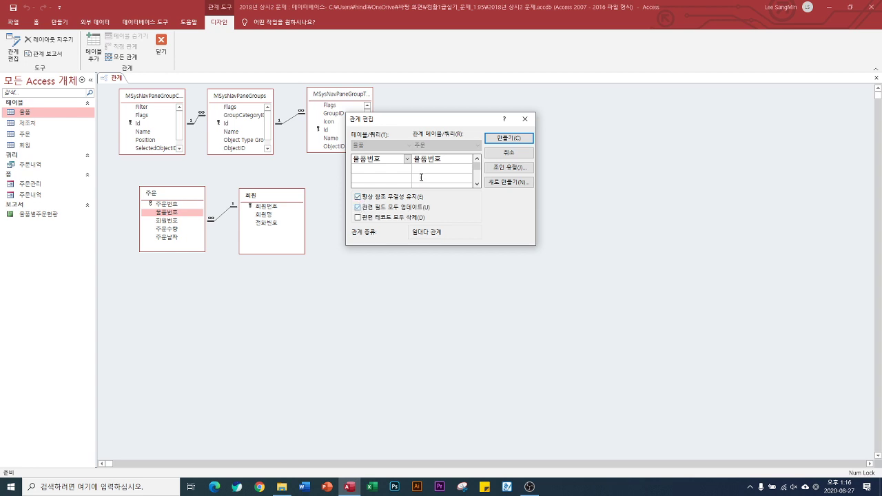
{"action": "left_click", "coordinate": [509, 138]}
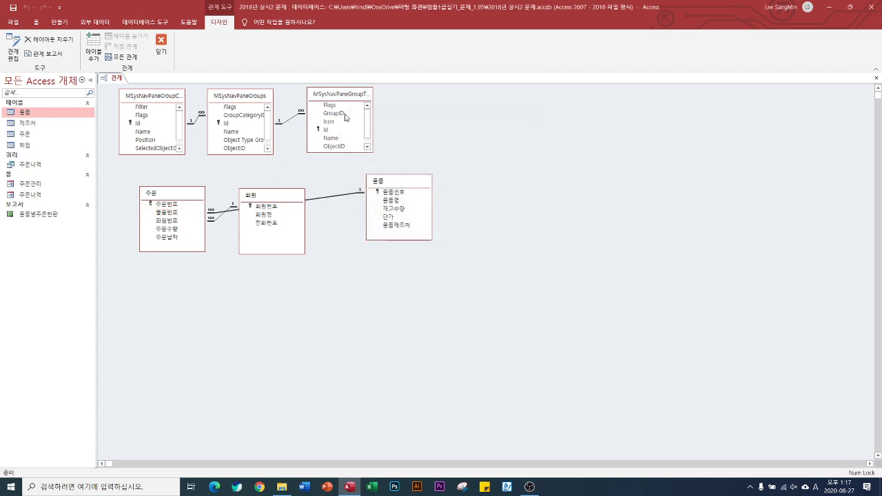
{"action": "left_click", "coordinate": [164, 40]}
{"action": "left_click", "coordinate": [389, 268]}
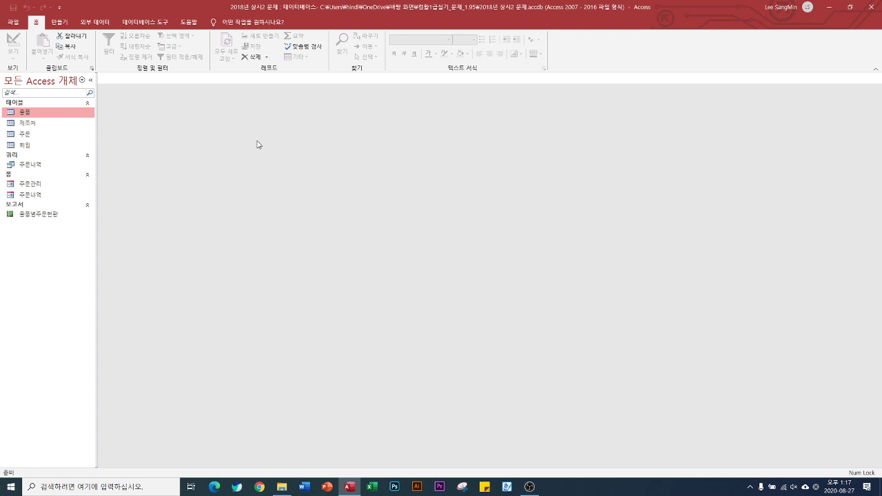
Step: Open the 주문관리 form in design view and display the form's own properties
{"action": "double_click", "coordinate": [32, 183]}
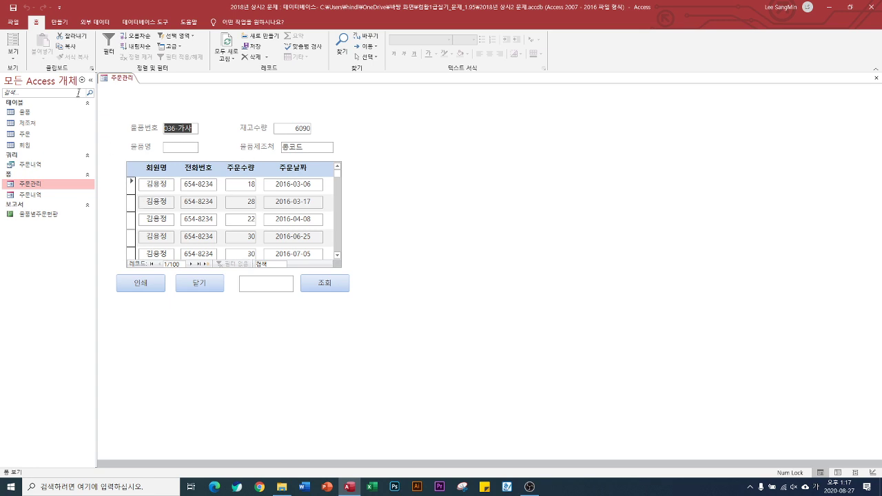
{"action": "left_click", "coordinate": [12, 60]}
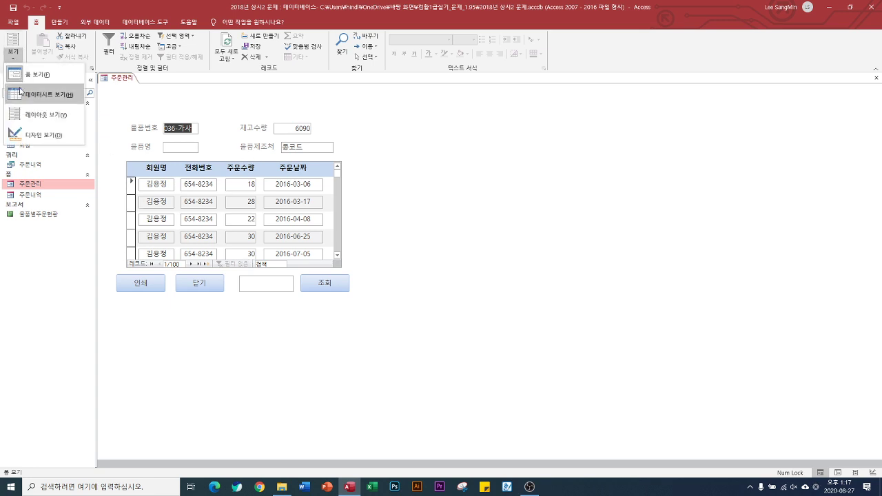
{"action": "left_click", "coordinate": [38, 134]}
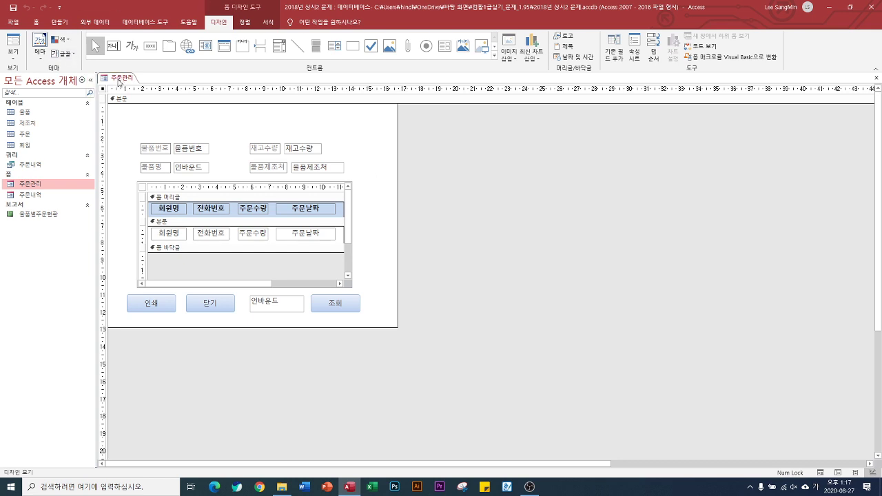
{"action": "double_click", "coordinate": [103, 90]}
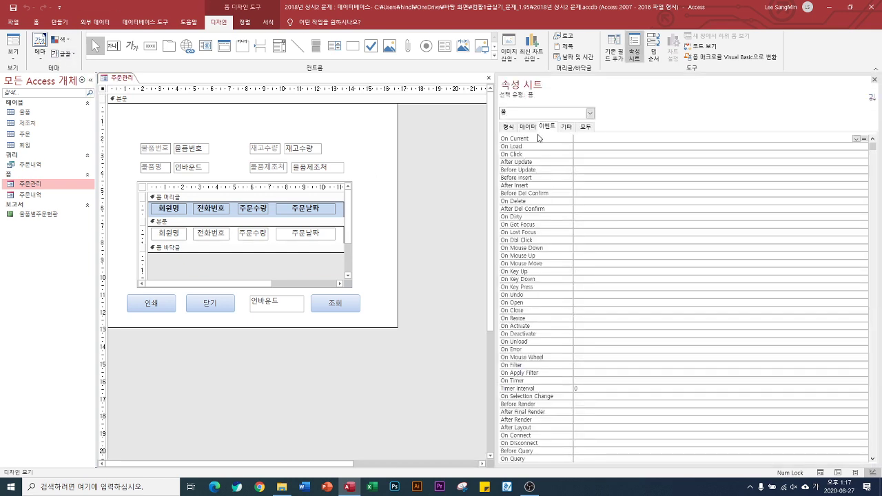
Step: Set the 주문관리 form's sort order (정렬 기준) to 물품번호 desc
{"action": "left_click", "coordinate": [528, 127]}
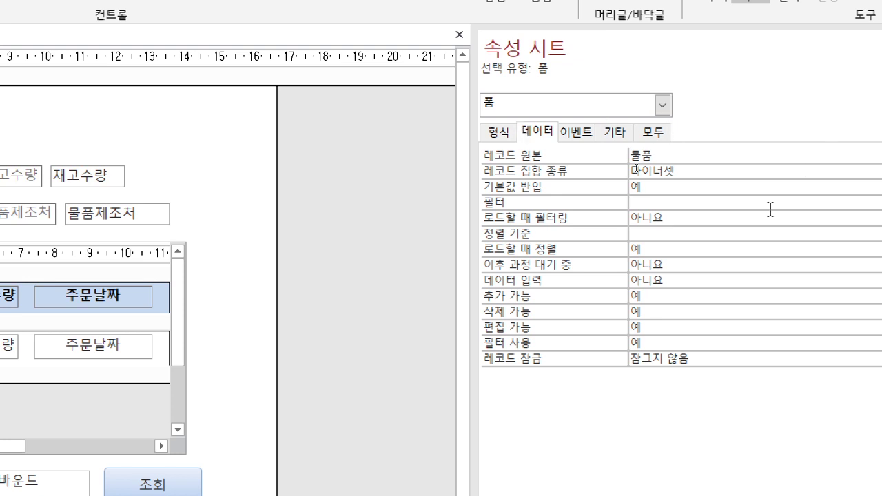
{"action": "left_click", "coordinate": [653, 233]}
{"action": "type", "text": "anf"}
{"action": "key", "text": "BackSpace"}
{"action": "key", "text": "BackSpace"}
{"action": "key", "text": "BackSpace"}
{"action": "key", "text": "Hangul"}
{"action": "type", "text": "물품번호 desc"}
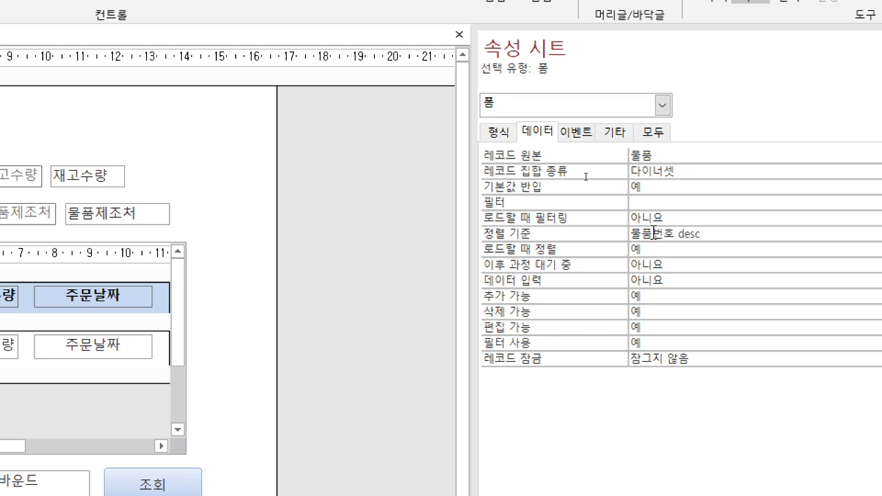
{"action": "key", "text": "Return"}
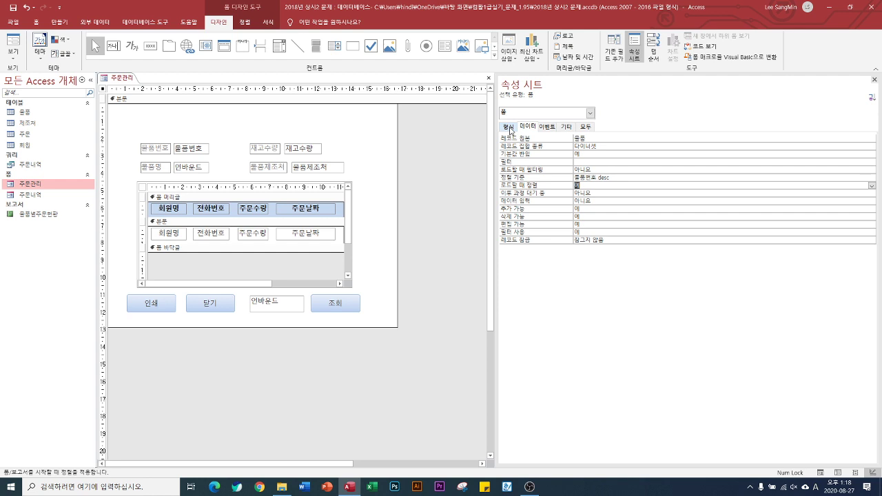
Step: Set the form's navigation buttons (탐색 단추) and record selectors (레코드 선택기) to 예
{"action": "left_click", "coordinate": [509, 128]}
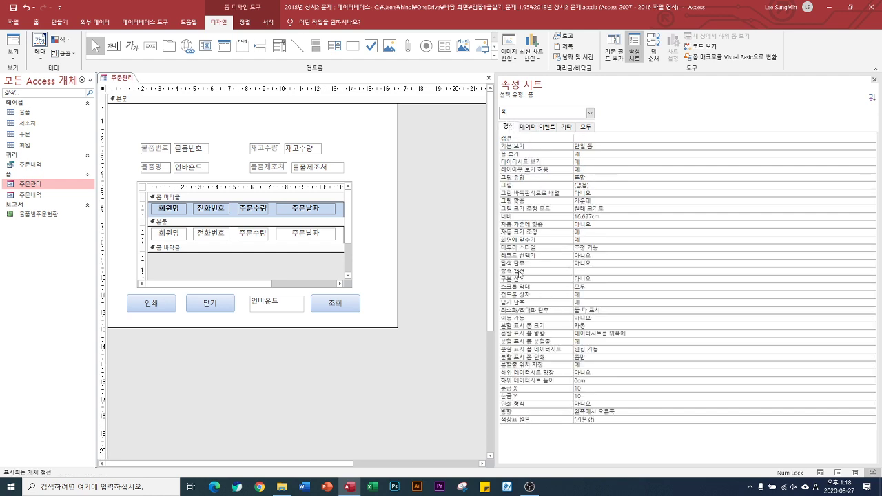
{"action": "double_click", "coordinate": [527, 265]}
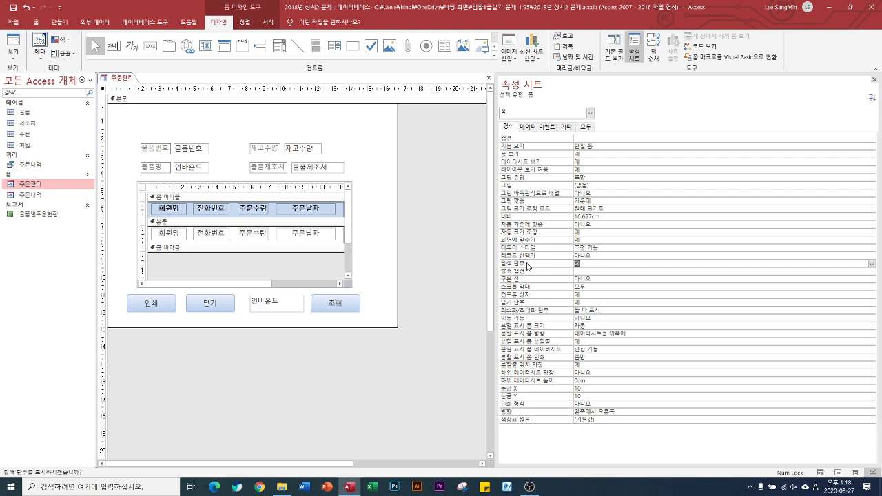
{"action": "double_click", "coordinate": [528, 259]}
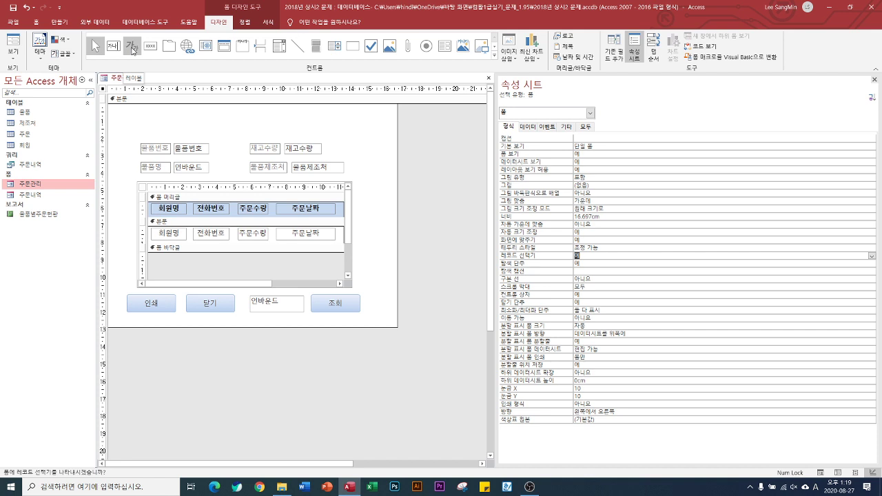
Step: Add a title label reading 주문관리, about 6.9 cm wide and 1.7 cm high, above the 물품번호 and 재고수량 fields
{"action": "left_click", "coordinate": [132, 46]}
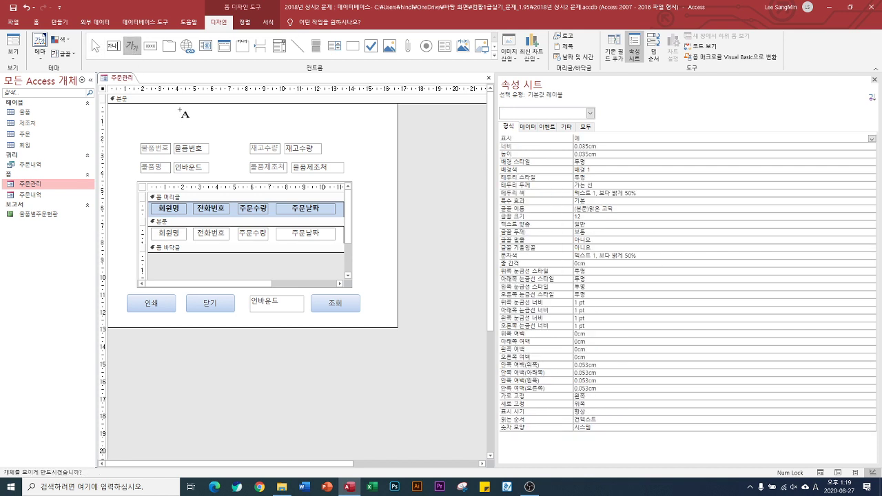
{"action": "left_click_drag", "start_coordinate": [181, 110], "coordinate": [300, 139]}
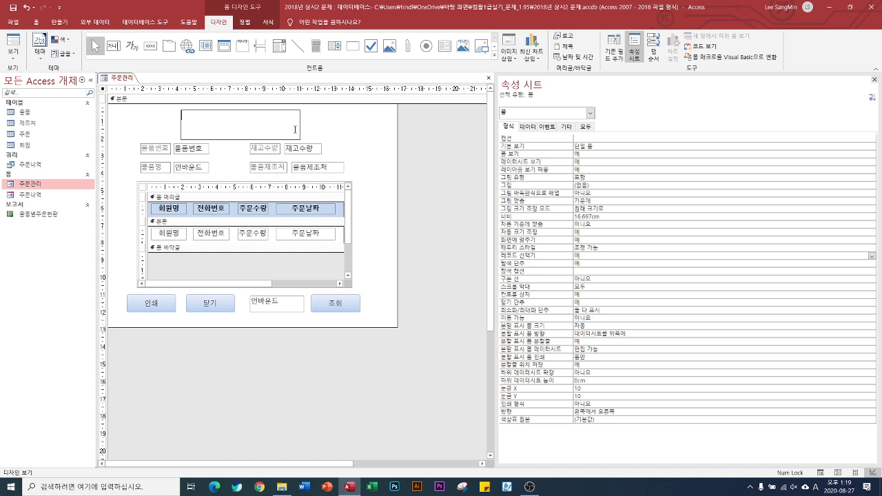
{"action": "type", "text": "wn"}
{"action": "key", "text": "BackSpace"}
{"action": "type", "text": "주문관ㄹ"}
{"action": "key", "text": "Return"}
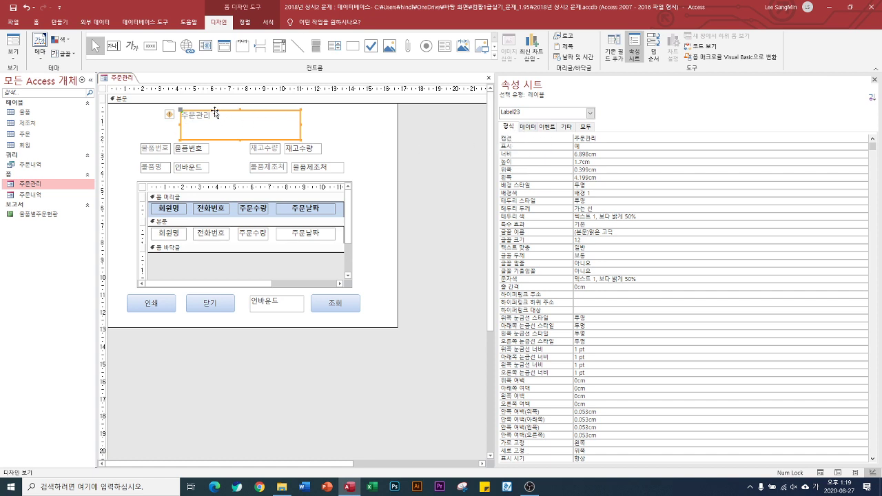
Step: Name the new title label LBL제목
{"action": "left_click", "coordinate": [567, 127]}
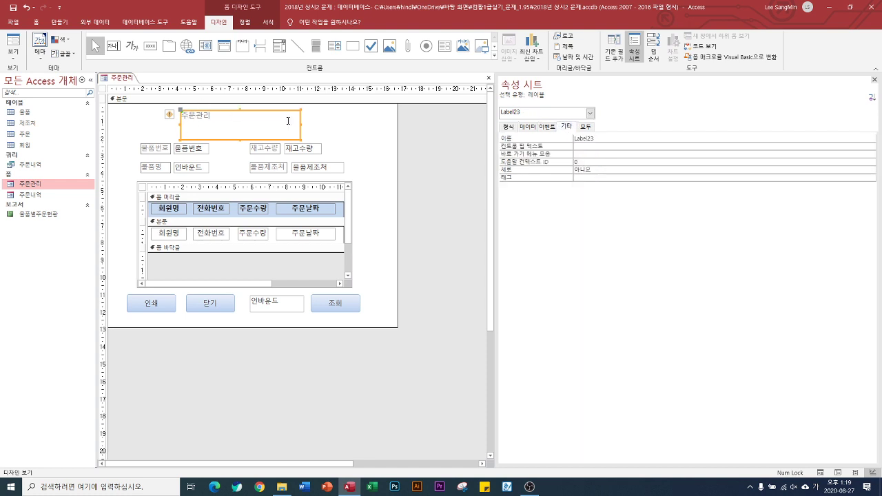
{"action": "left_click", "coordinate": [556, 140]}
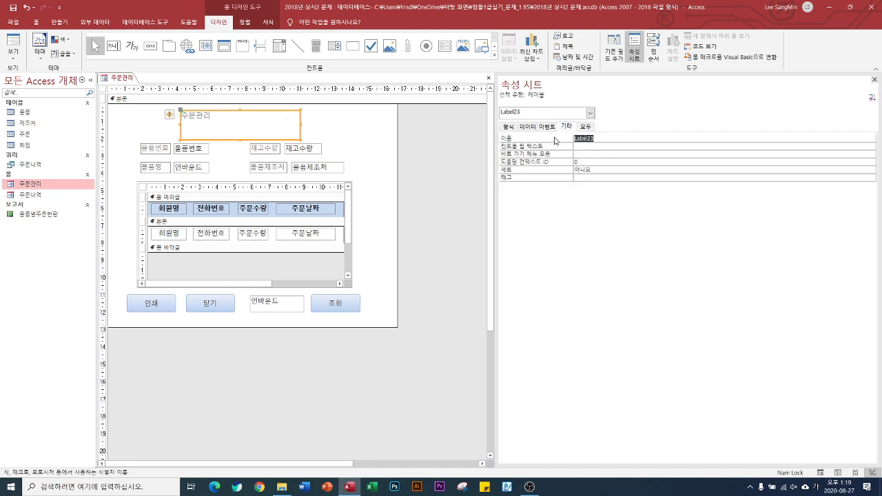
{"action": "type", "text": "LBL제"}
Step: Set the title label's font size to 20 and its text color (문자색) to 어두운 텍스트
{"action": "left_click", "coordinate": [509, 127]}
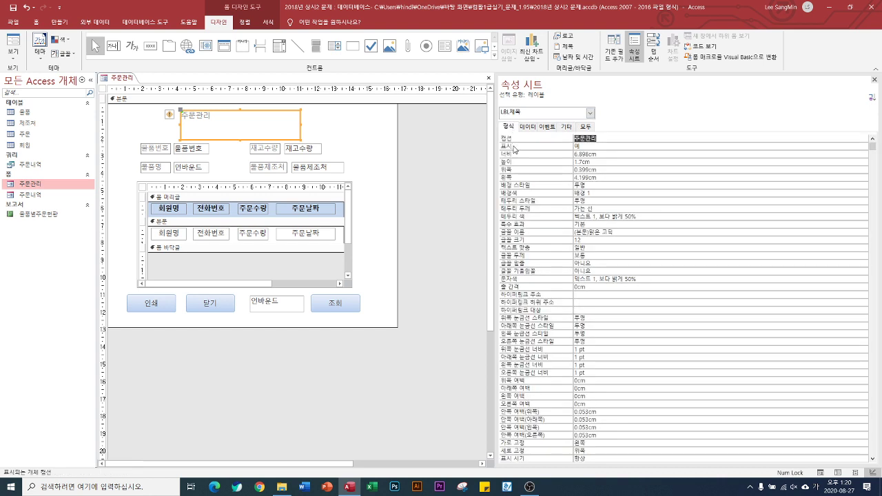
{"action": "double_click", "coordinate": [586, 240]}
{"action": "type", "text": "20"}
{"action": "key", "text": "Return"}
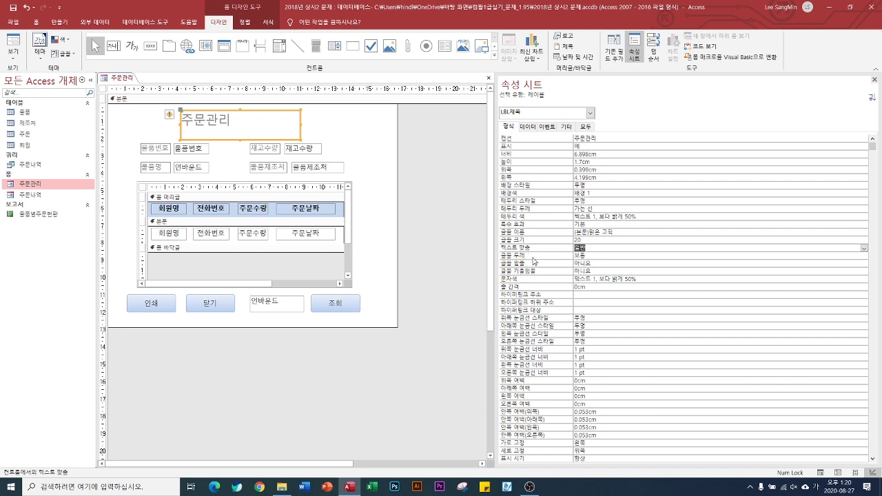
{"action": "left_click", "coordinate": [662, 279]}
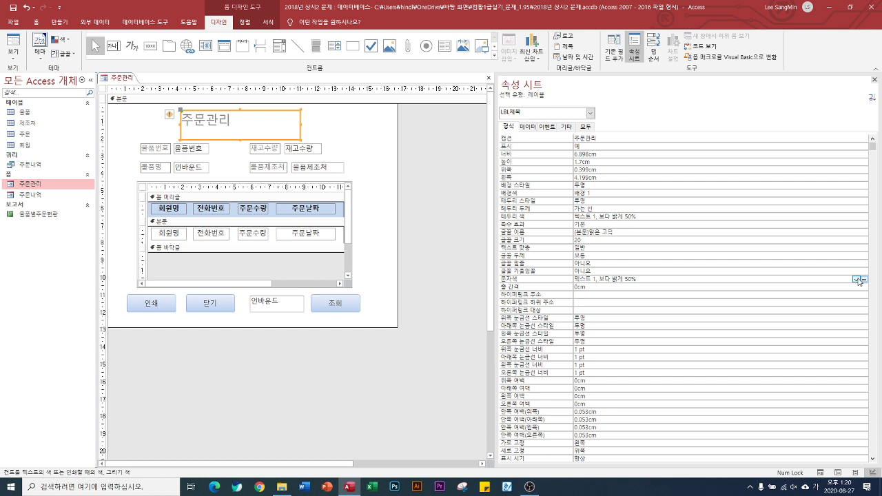
{"action": "left_click", "coordinate": [857, 279]}
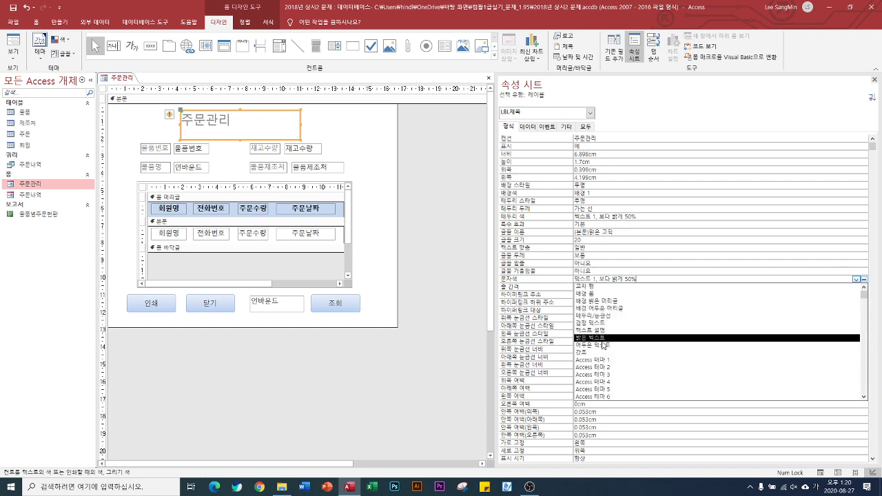
{"action": "left_click", "coordinate": [604, 347]}
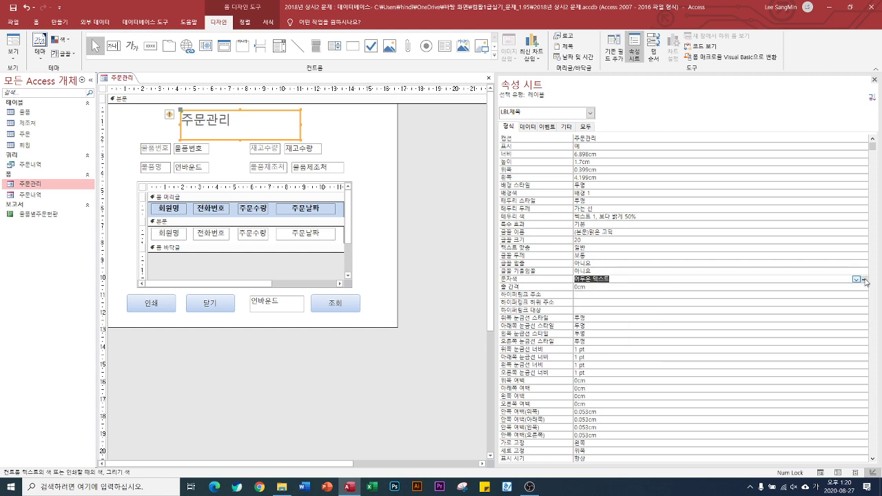
{"action": "left_click", "coordinate": [865, 280]}
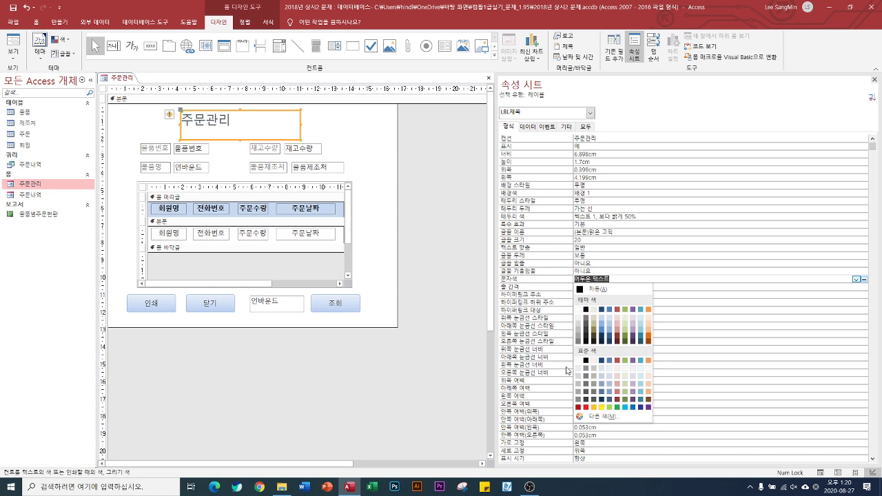
{"action": "left_click", "coordinate": [608, 418]}
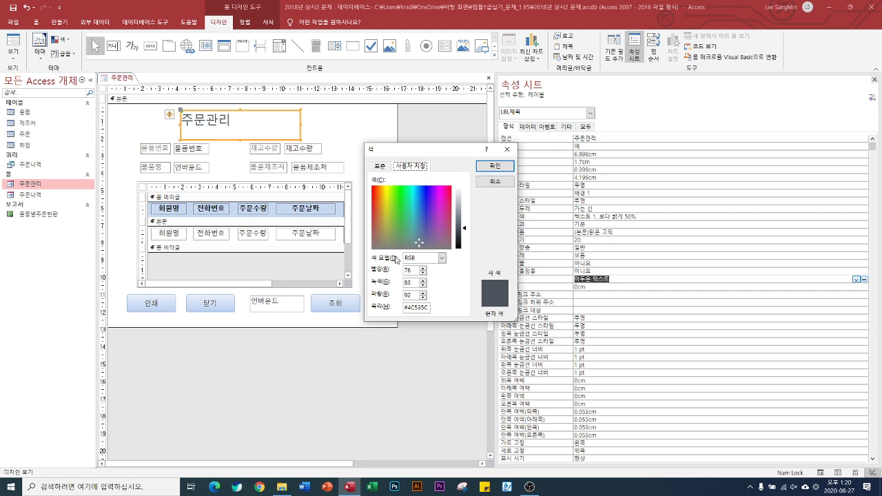
{"action": "left_click", "coordinate": [510, 148]}
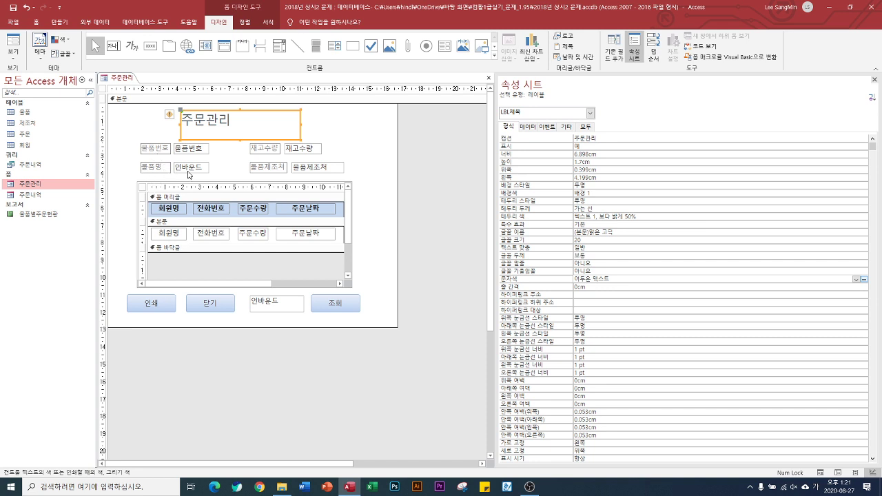
Step: Set the tab stop (탭 정지) of the unbound text box beside the 물품명 label to 아니요
{"action": "left_click", "coordinate": [188, 171]}
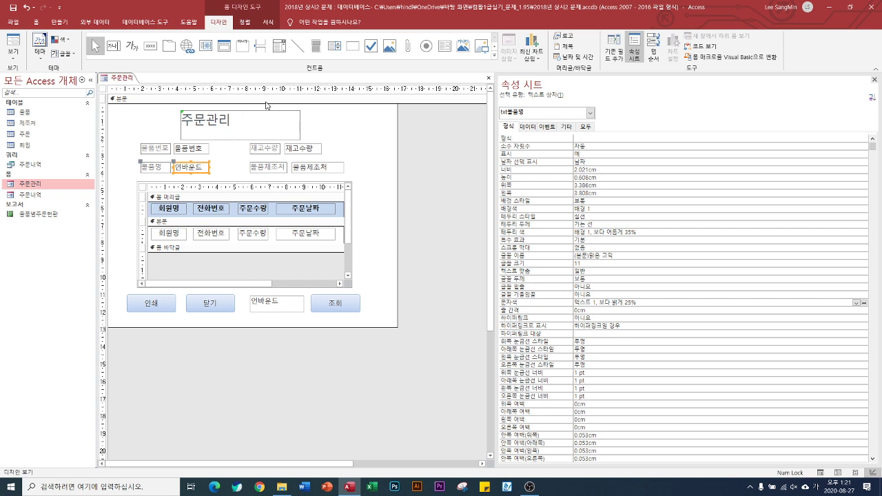
{"action": "left_click", "coordinate": [566, 126]}
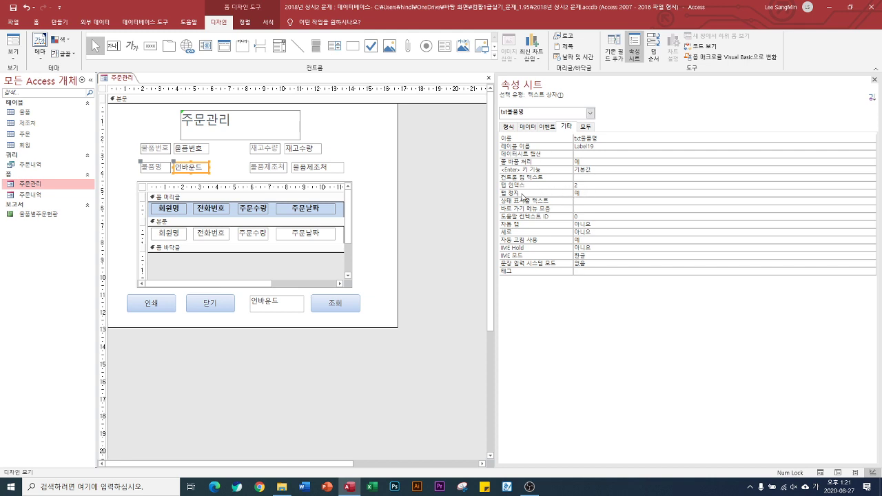
{"action": "double_click", "coordinate": [523, 194]}
{"action": "key", "text": "Return"}
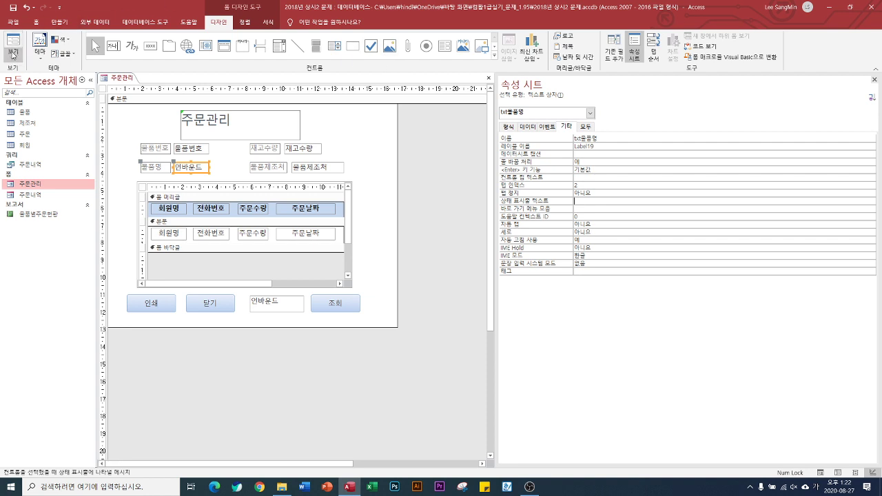
Step: Check the 주문관리 form in form view, compare its subform with the separate 주문내역 form, and return to design view
{"action": "left_click", "coordinate": [11, 53]}
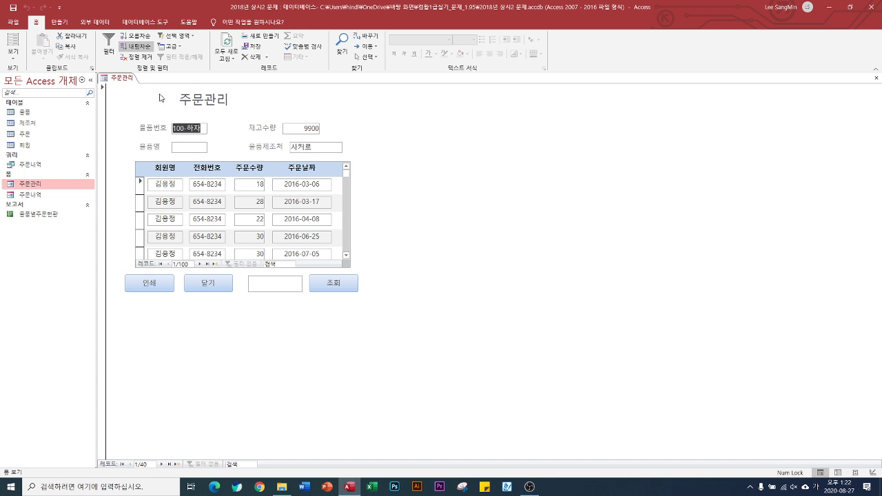
{"action": "double_click", "coordinate": [38, 195]}
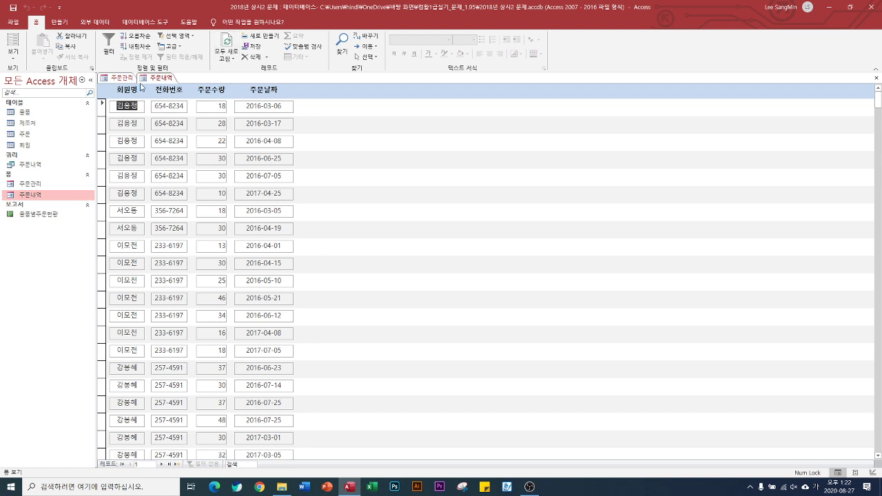
{"action": "left_click", "coordinate": [122, 79]}
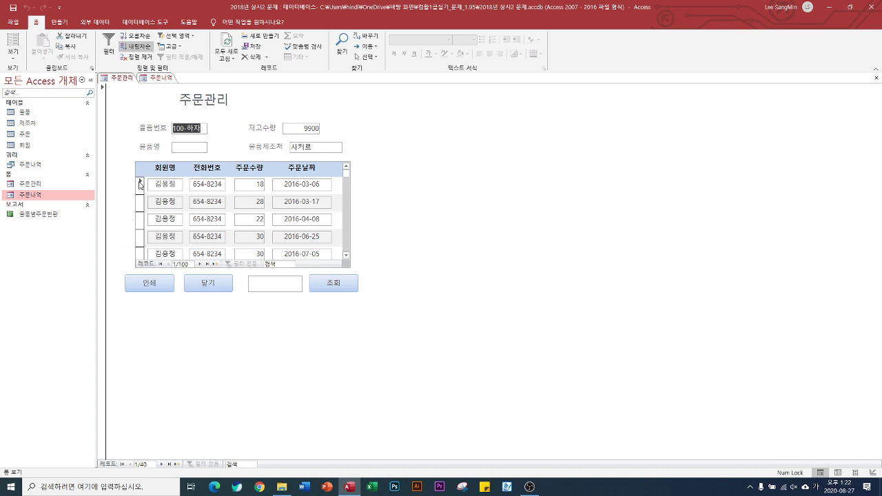
{"action": "left_click", "coordinate": [171, 78]}
{"action": "left_click", "coordinate": [876, 78]}
{"action": "left_click", "coordinate": [13, 54]}
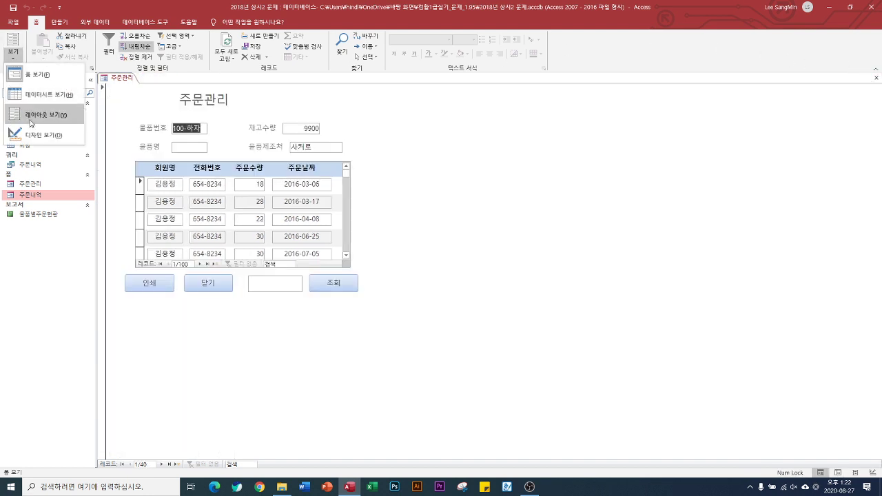
{"action": "left_click", "coordinate": [37, 138]}
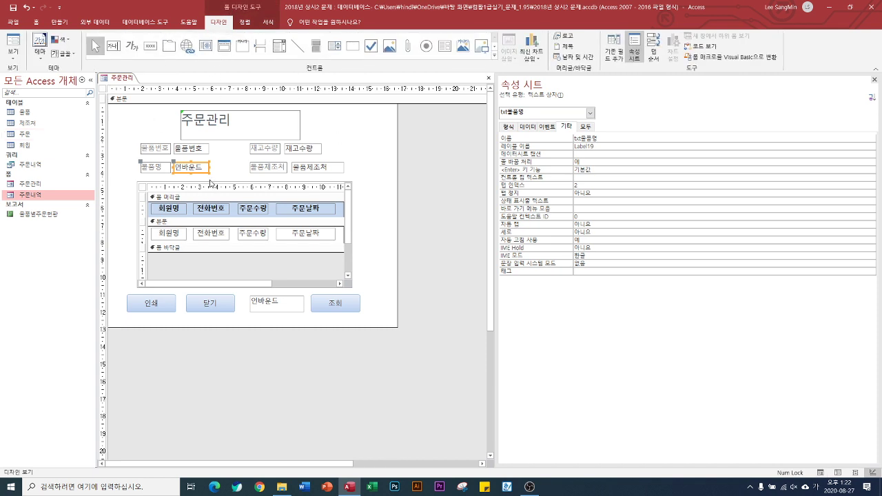
Step: Link the 주문내역 subform to the main form, with 물품번호 as both the master field (기본 필드) and the child field (하위 필드)
{"action": "left_click", "coordinate": [209, 183]}
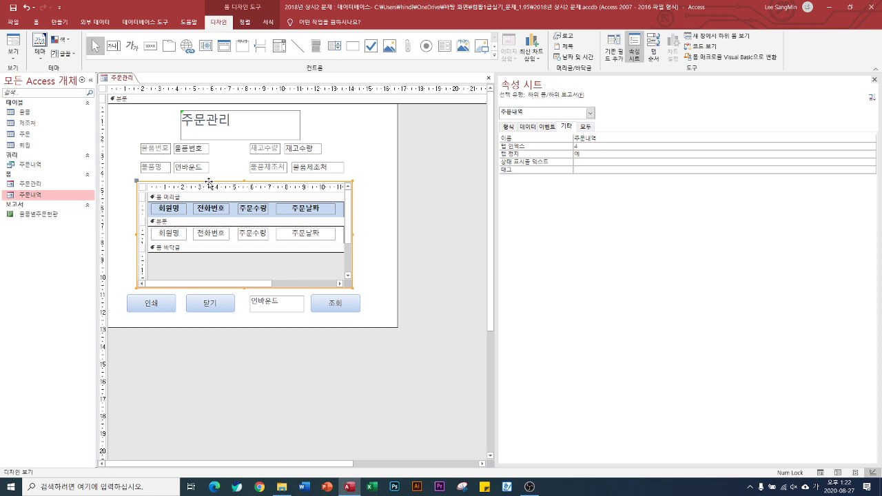
{"action": "left_click", "coordinate": [142, 189]}
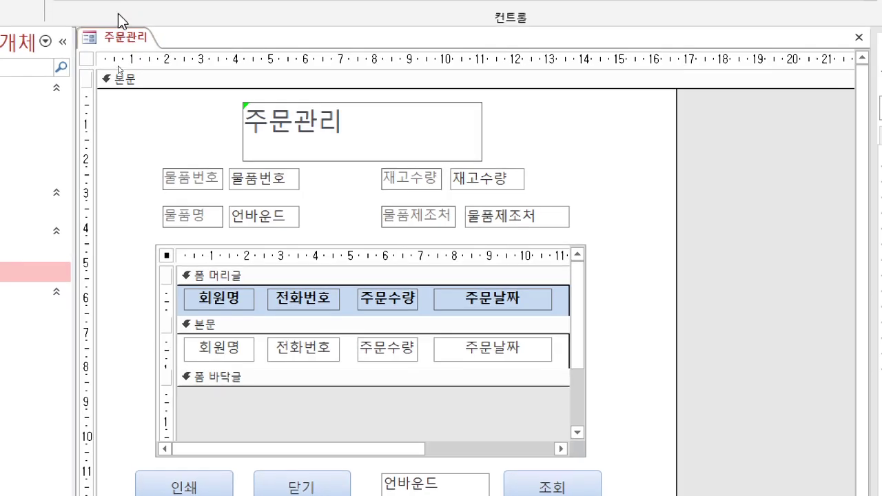
{"action": "left_click", "coordinate": [87, 58]}
{"action": "left_click", "coordinate": [328, 255]}
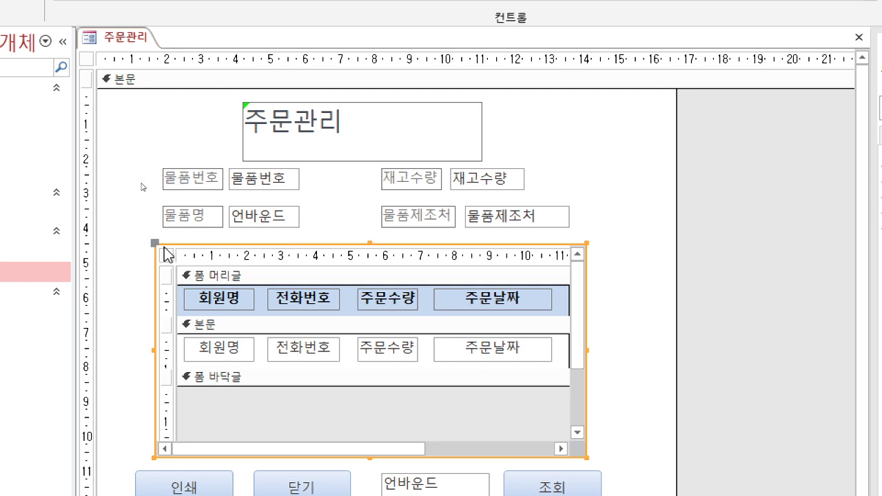
{"action": "left_click", "coordinate": [166, 256]}
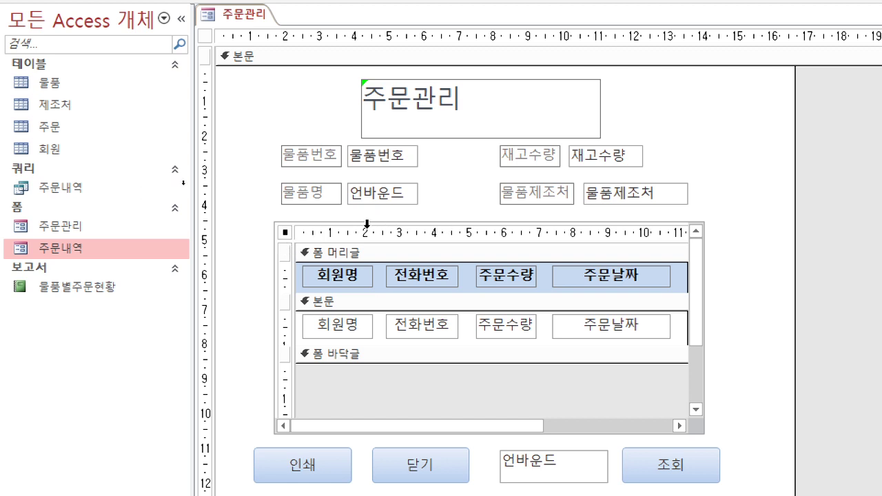
{"action": "left_click", "coordinate": [369, 222]}
{"action": "left_click", "coordinate": [376, 219]}
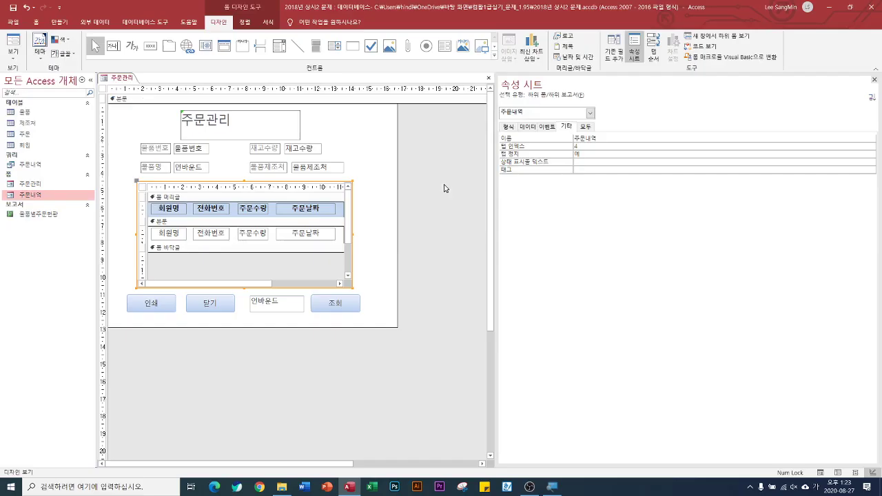
{"action": "left_click", "coordinate": [528, 127]}
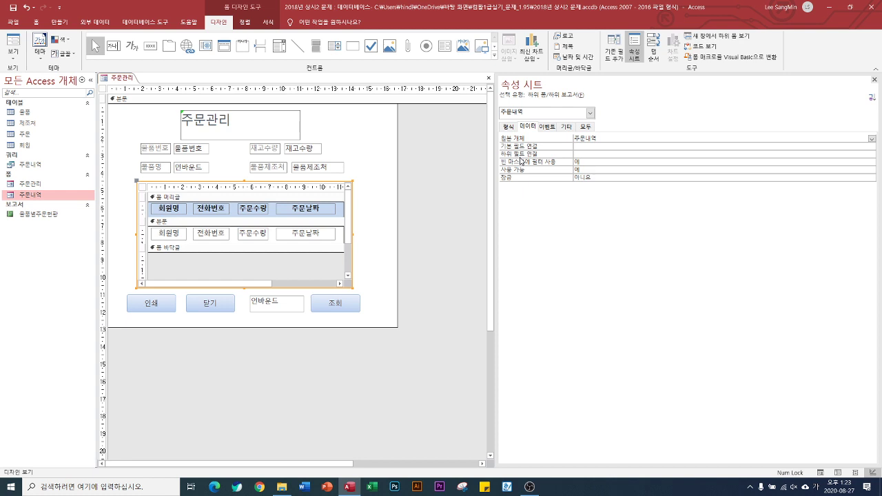
{"action": "left_click", "coordinate": [583, 146]}
{"action": "left_click", "coordinate": [872, 147]}
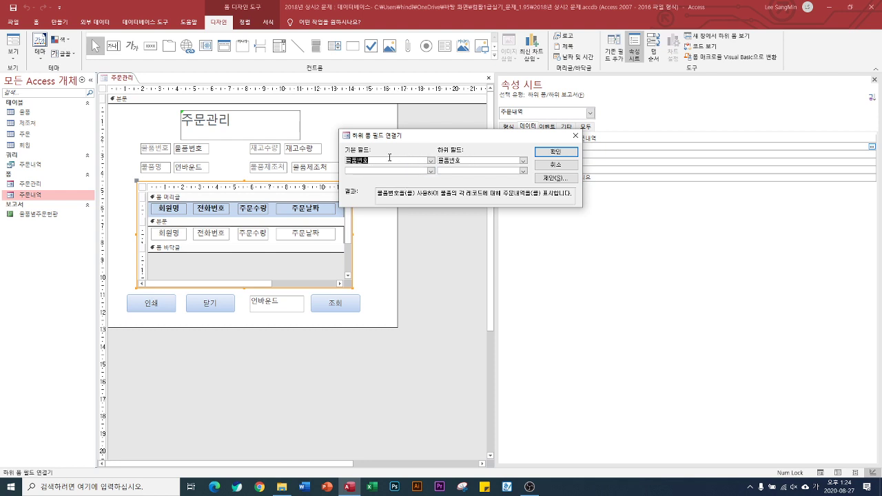
{"action": "left_click", "coordinate": [557, 156]}
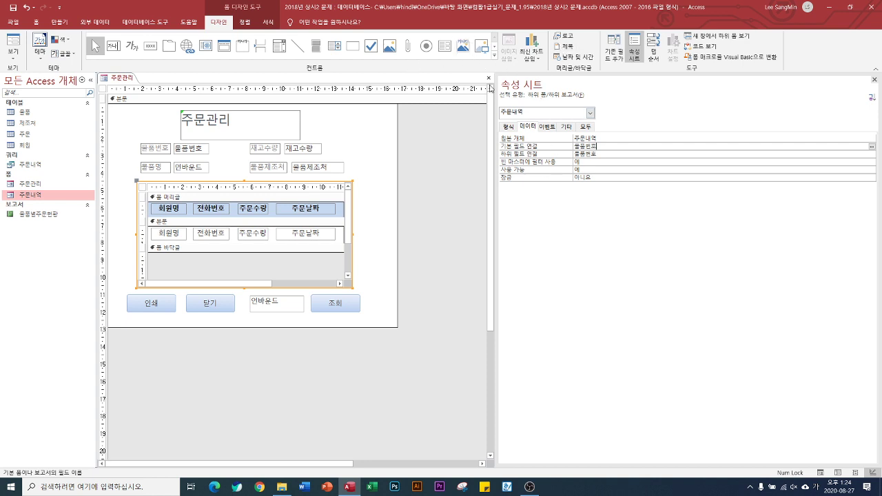
Step: Close the 주문관리 form with its design changes saved and reopen it in form view
{"action": "left_click", "coordinate": [488, 79]}
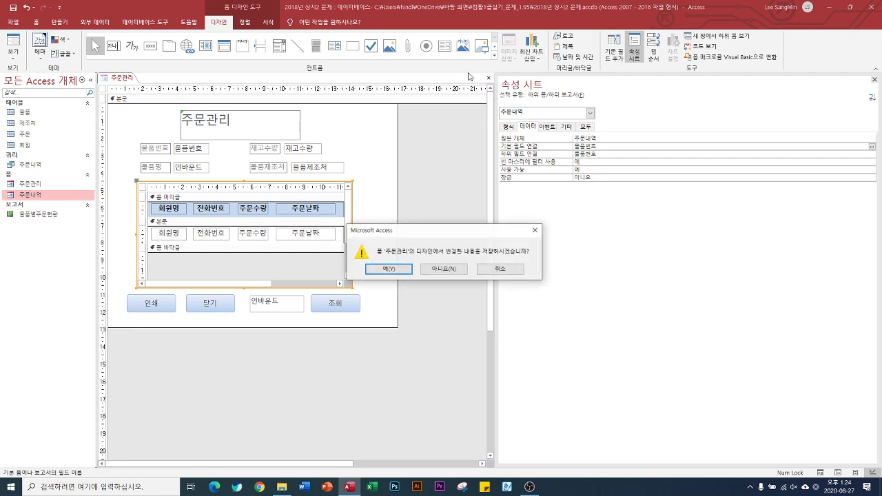
{"action": "left_click", "coordinate": [393, 270]}
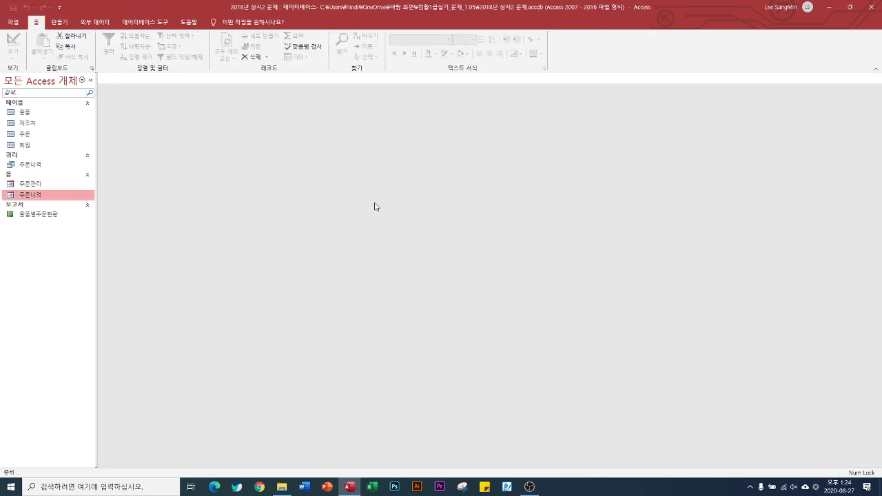
{"action": "double_click", "coordinate": [24, 185]}
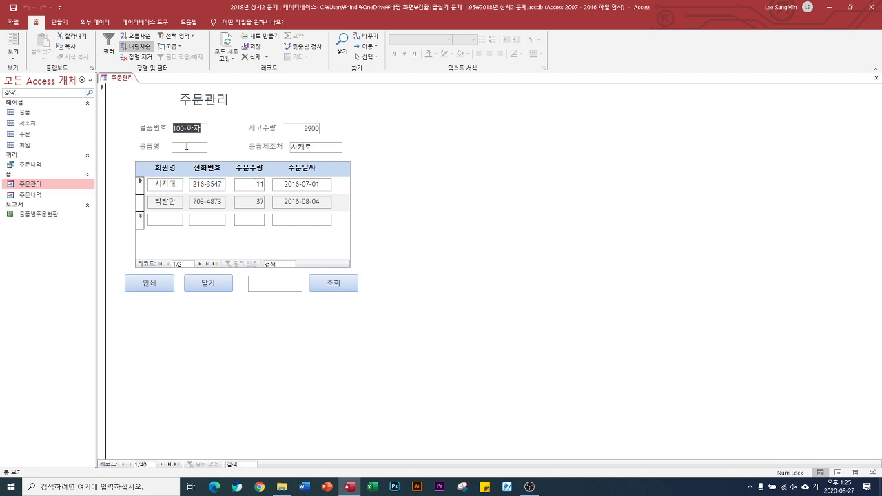
Step: In design view, set the control source (컨트롤 원본) of the txt물품명 text box to the template =dlookup("필드명","원본","조건")
{"action": "left_click", "coordinate": [13, 55]}
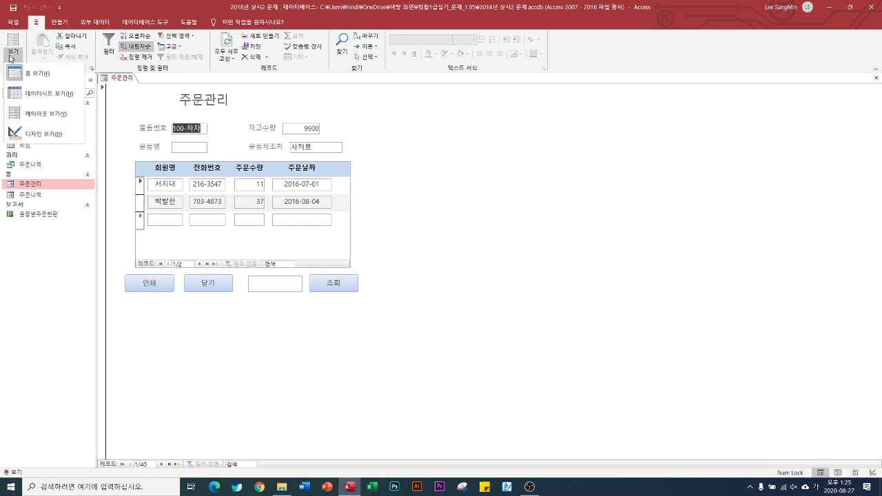
{"action": "left_click", "coordinate": [40, 135]}
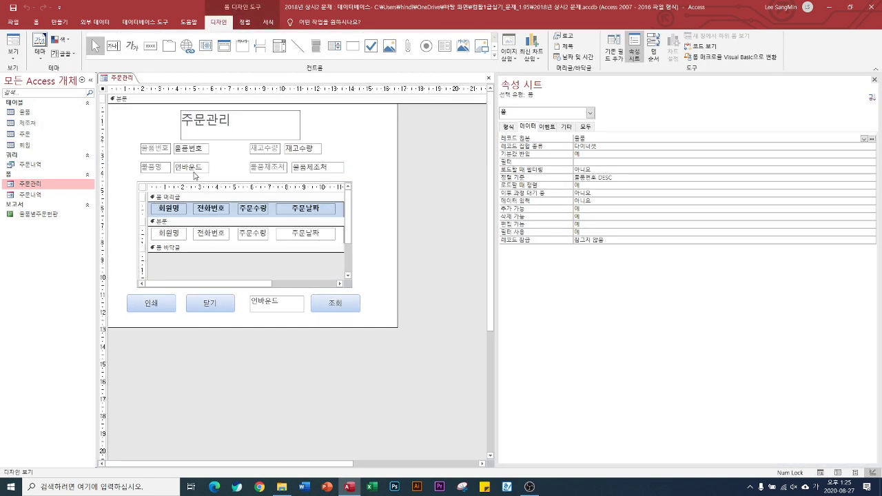
{"action": "left_click", "coordinate": [193, 170]}
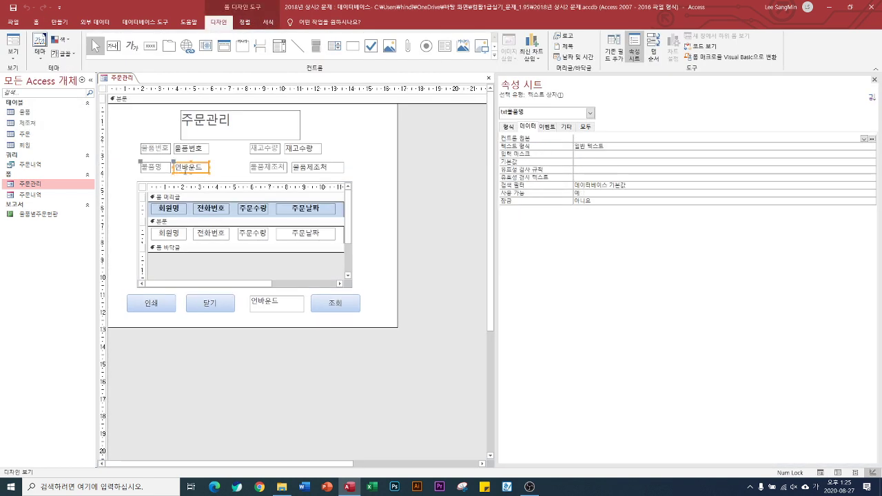
{"action": "left_click", "coordinate": [597, 139]}
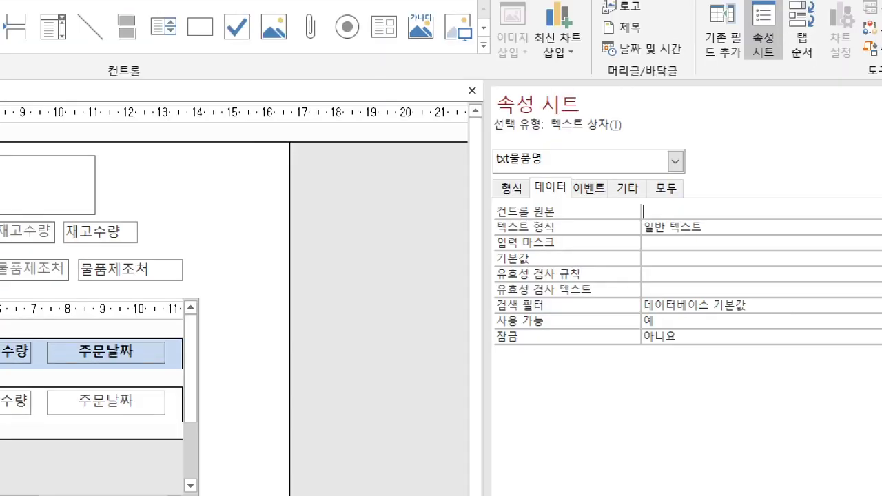
{"action": "type", "text": "="}
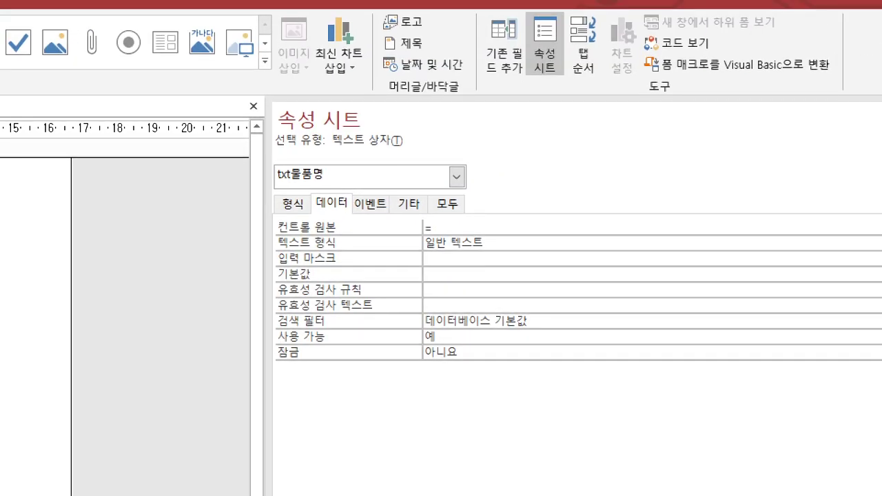
{"action": "type", "text": "dloo"}
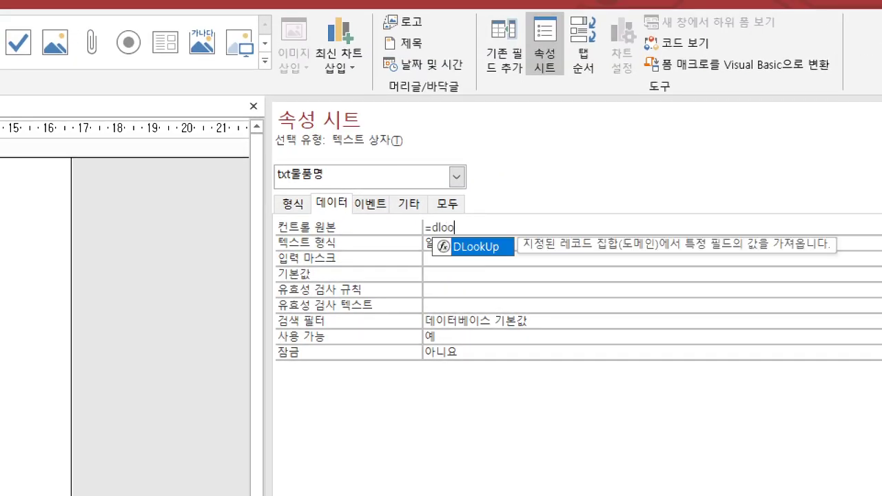
{"action": "type", "text": "kup(\"필드명"}
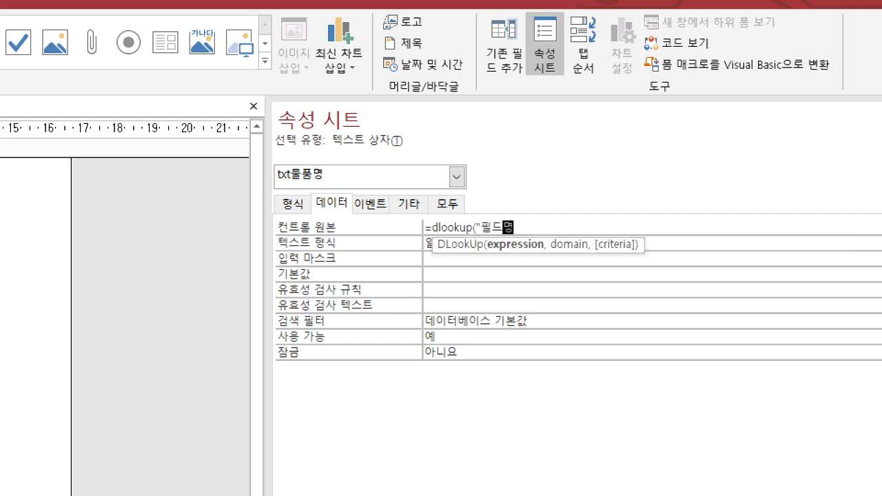
{"action": "type", "text": "\",\"원"}
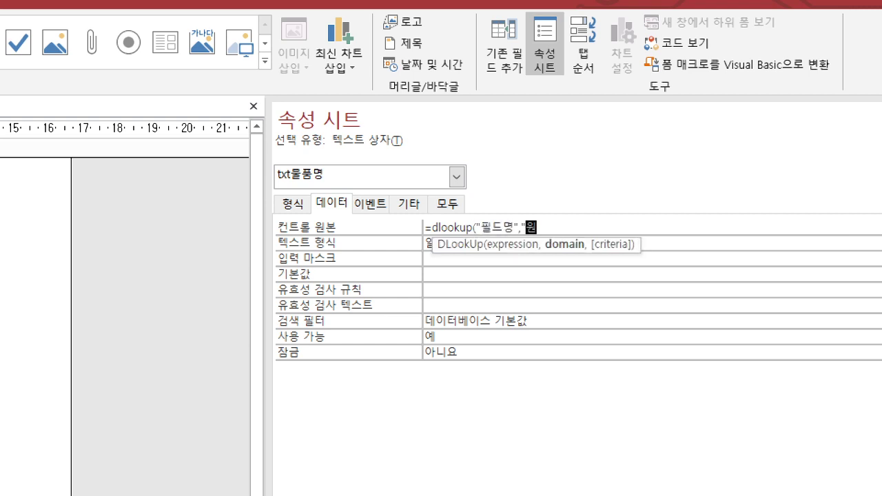
{"action": "type", "text": "본\",\"조거"}
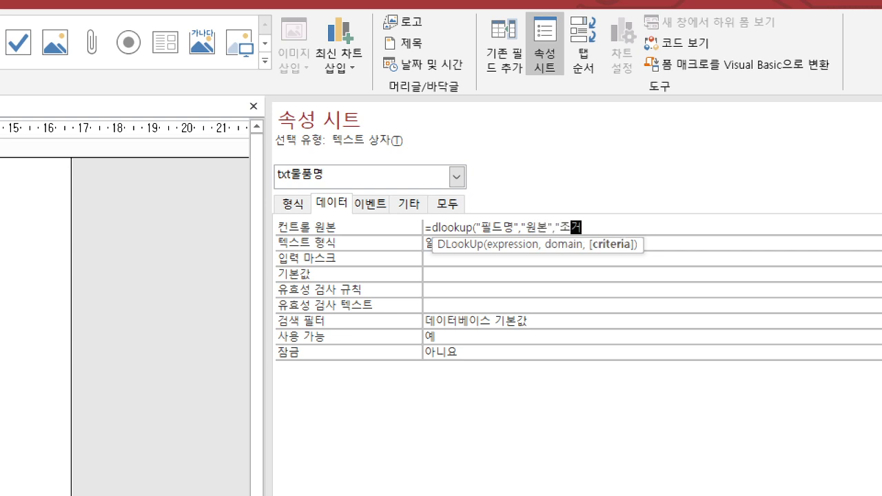
{"action": "type", "text": "ㄴ\")"}
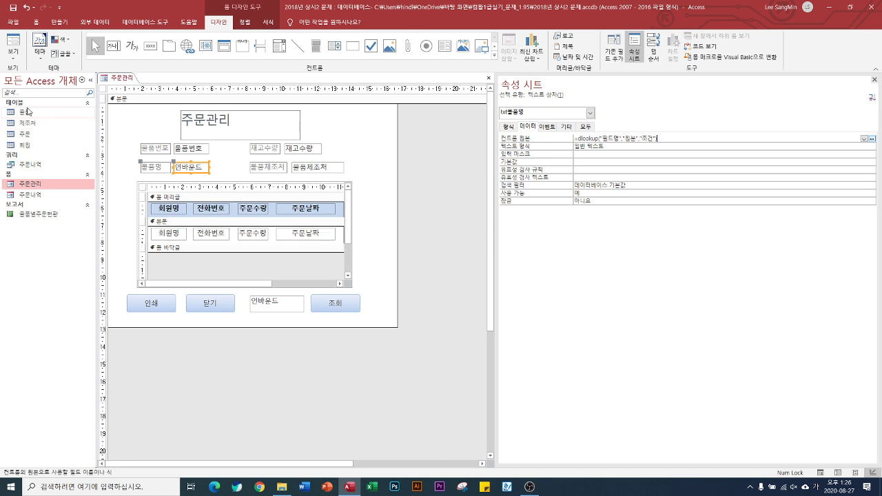
Step: Consult the 물품 table's fields, and set the DLookUp expression argument to "물품명" and its domain to "물품"
{"action": "double_click", "coordinate": [25, 113]}
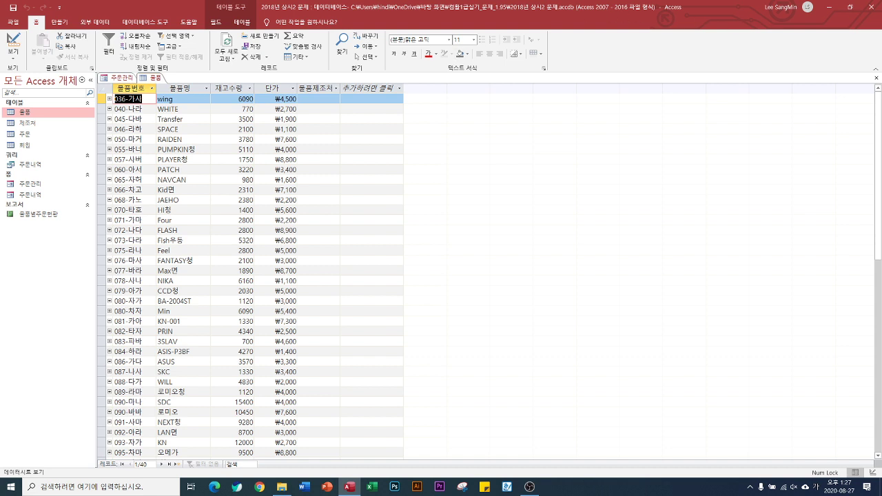
{"action": "left_click", "coordinate": [877, 78]}
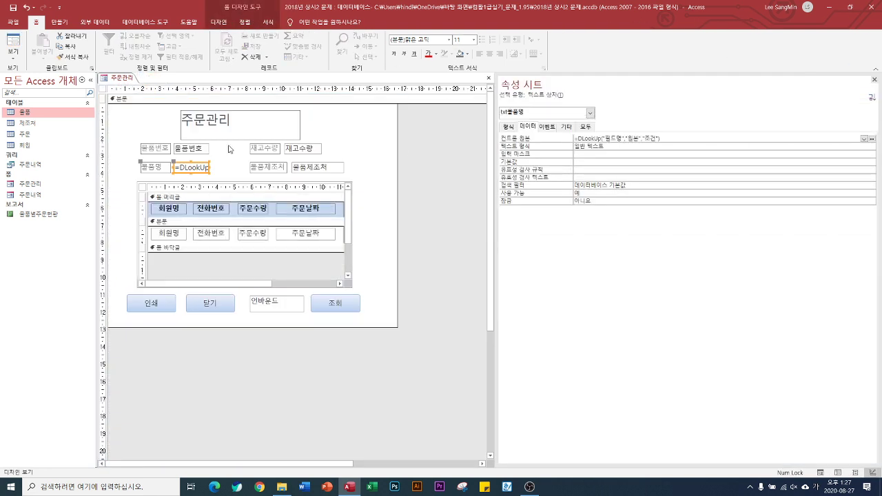
{"action": "left_click", "coordinate": [607, 137]}
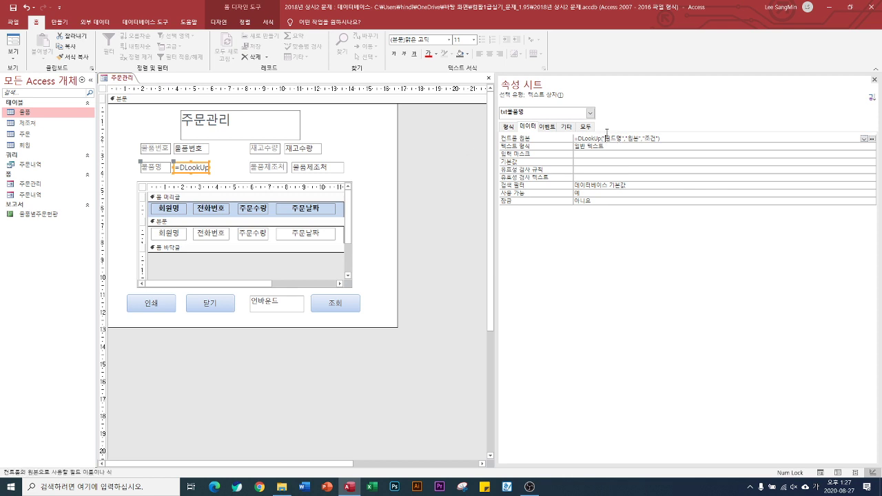
{"action": "left_click_drag", "start_coordinate": [606, 137], "coordinate": [622, 138]}
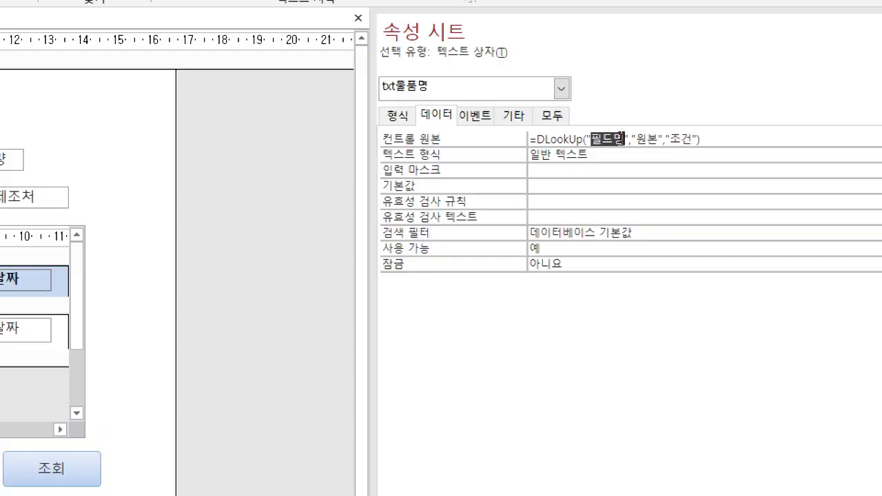
{"action": "type", "text": "물"}
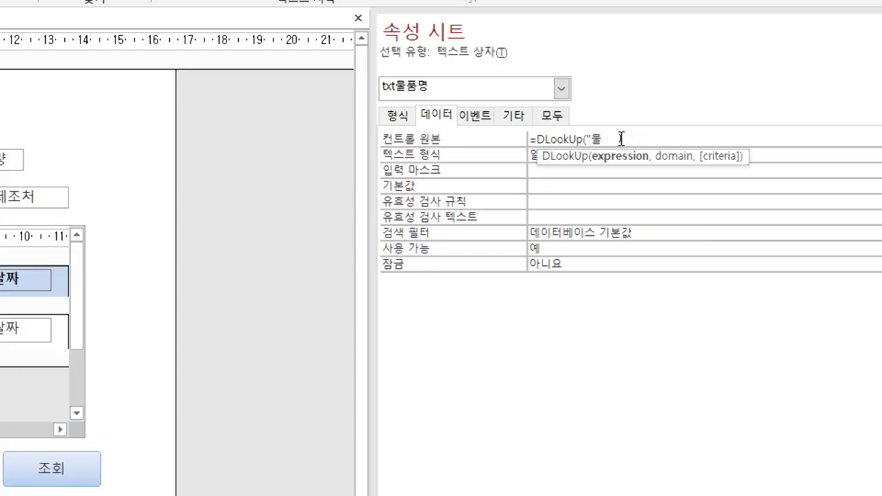
{"action": "type", "text": "품명\",\"원본\",\"조건"}
{"action": "left_click", "coordinate": [622, 138]}
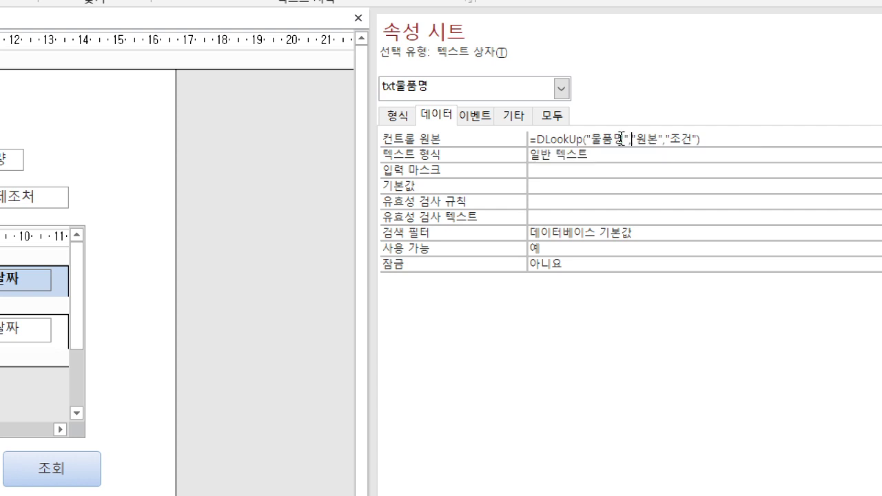
{"action": "key", "text": "shift+Right"}
{"action": "key", "text": "shift+Right"}
{"action": "type", "text": "물품"}
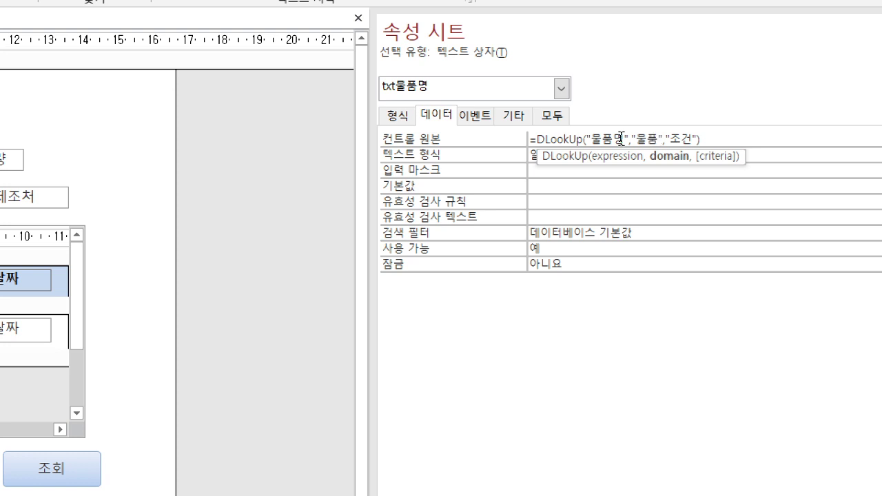
Step: Set the DLookUp criteria of the txt물품명 text box to "물품번호=txt물품번호" and save the form
{"action": "key", "text": "Right"}
{"action": "key", "text": "Right"}
{"action": "key", "text": "Right"}
{"action": "key", "text": "shift+Right"}
{"action": "key", "text": "shift+Right"}
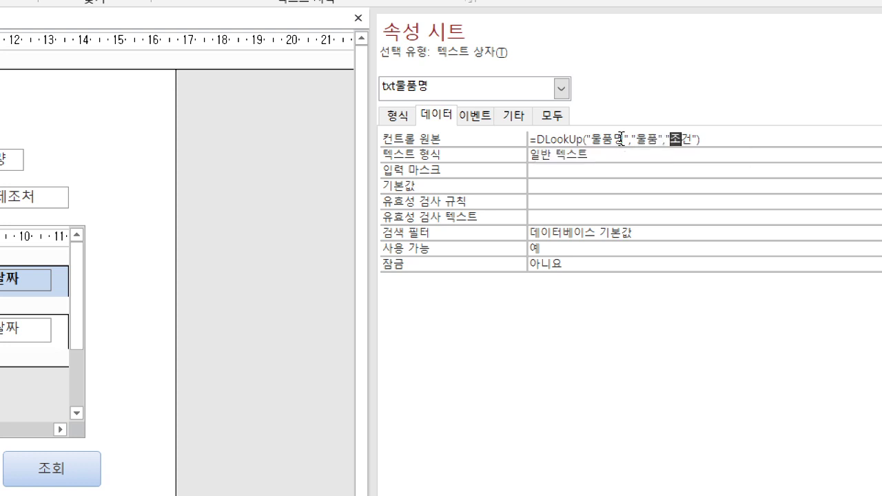
{"action": "type", "text": "물품ㅁ번호=txt"}
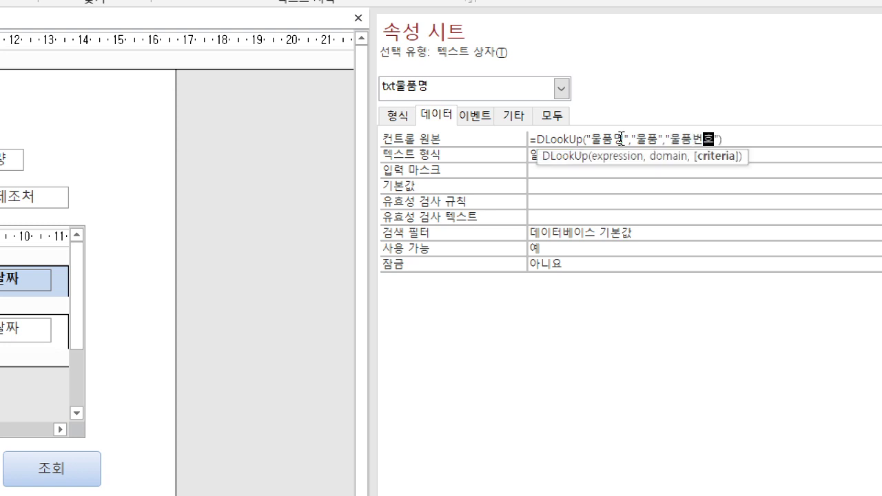
{"action": "type", "text": "조회"}
{"action": "key", "text": "BackSpace"}
{"action": "key", "text": "BackSpace"}
{"action": "type", "text": "ㅁ"}
{"action": "type", "text": "물품번호"}
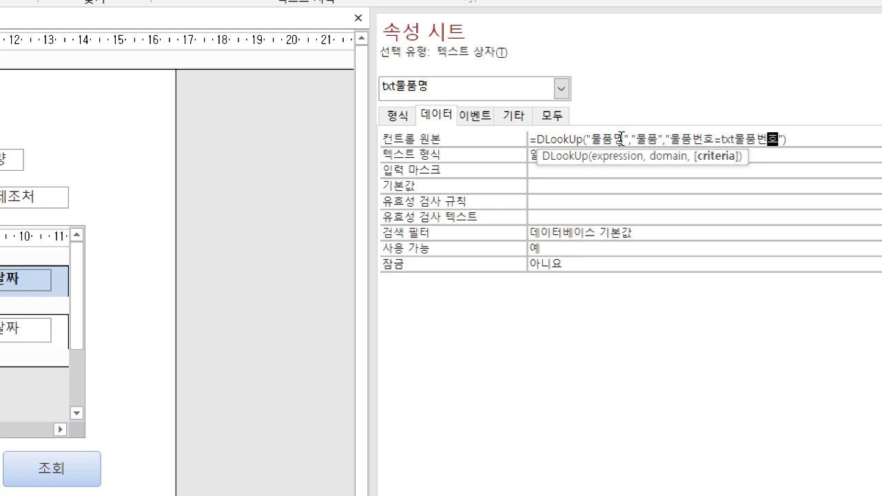
{"action": "key", "text": "Return"}
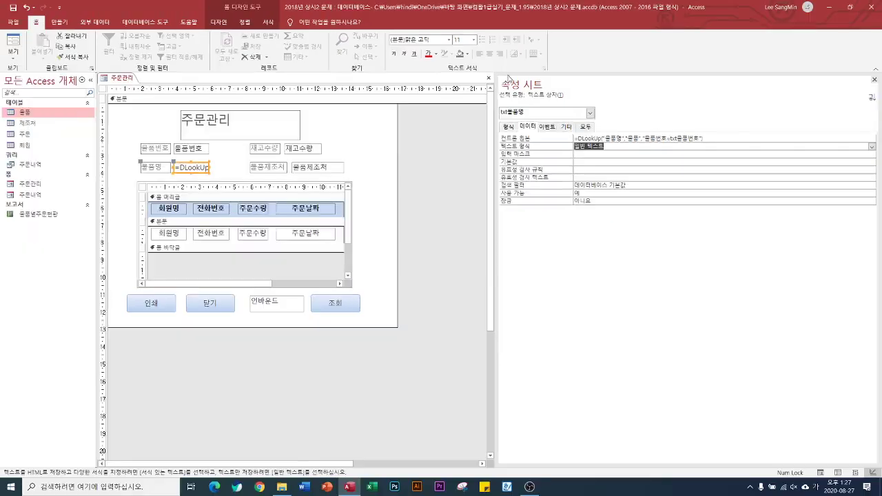
{"action": "left_click", "coordinate": [15, 10]}
Step: Check the 물품명 value in form view by stepping through the 주문관리 records to the fifth one
{"action": "left_click", "coordinate": [13, 43]}
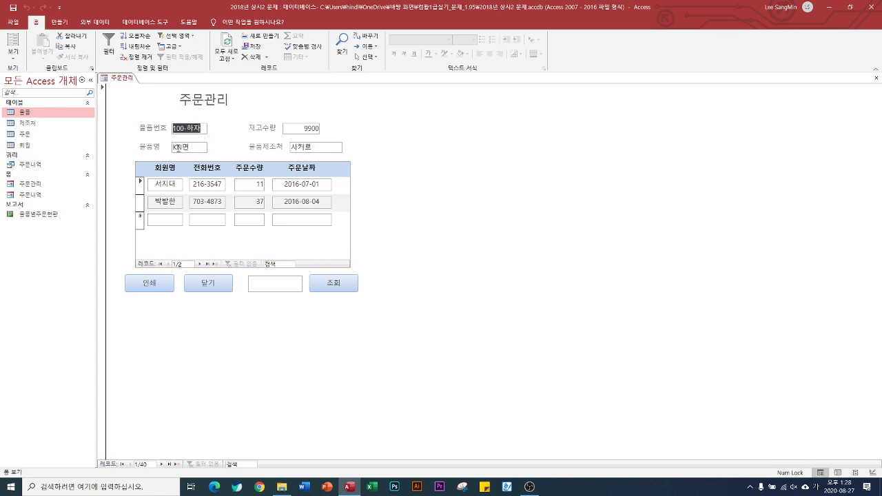
{"action": "left_click", "coordinate": [162, 465]}
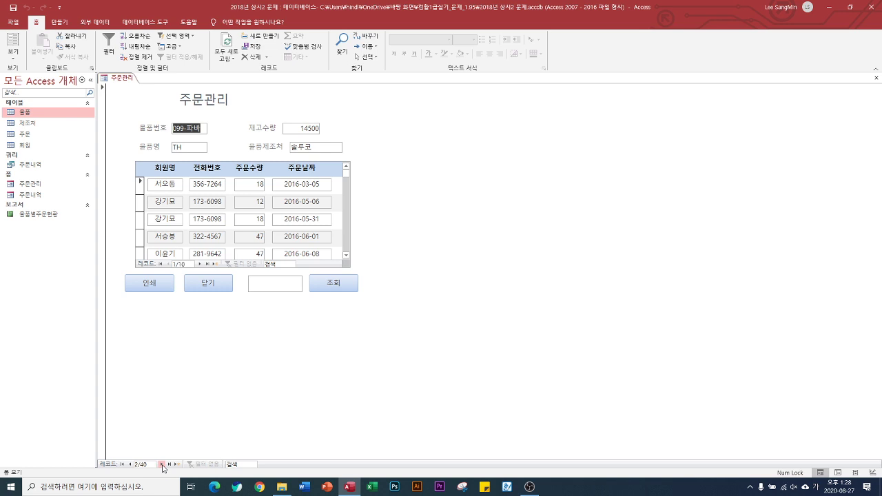
{"action": "left_click", "coordinate": [163, 466]}
{"action": "left_click", "coordinate": [163, 465]}
{"action": "left_click", "coordinate": [163, 465]}
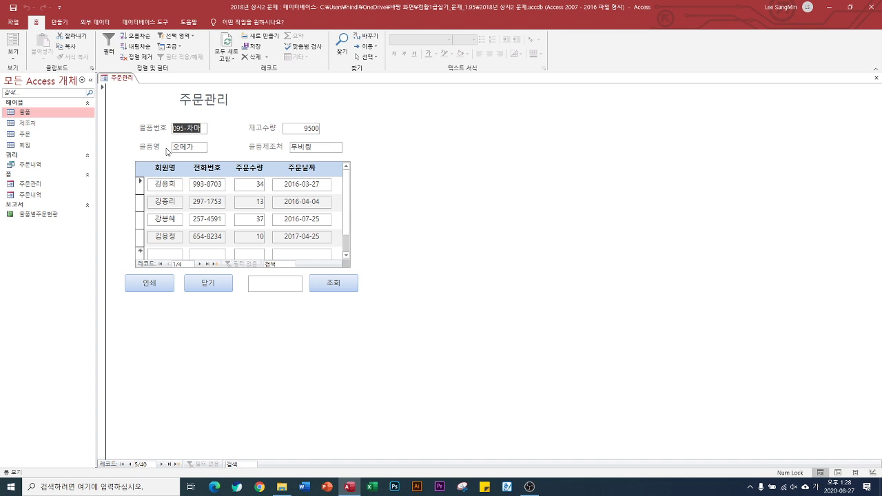
Step: Close the 주문관리 form and open the 주문내역 form in design view
{"action": "left_click", "coordinate": [877, 78]}
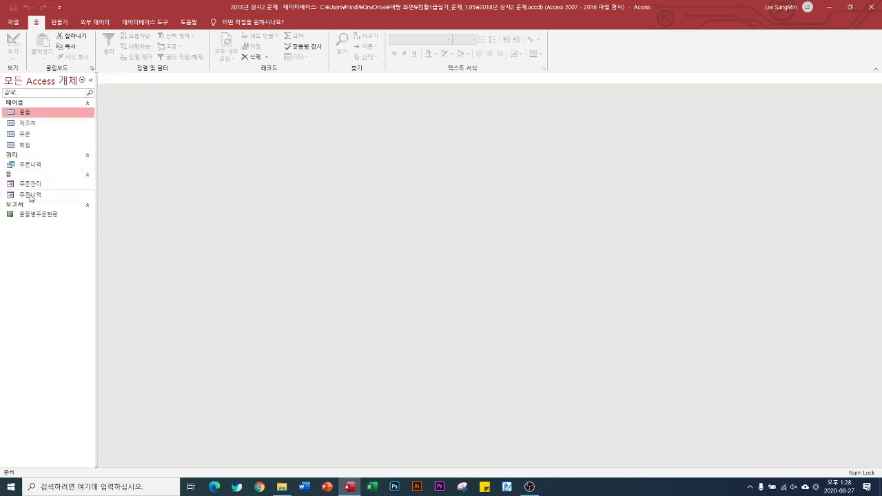
{"action": "right_click", "coordinate": [31, 198]}
{"action": "left_click", "coordinate": [61, 224]}
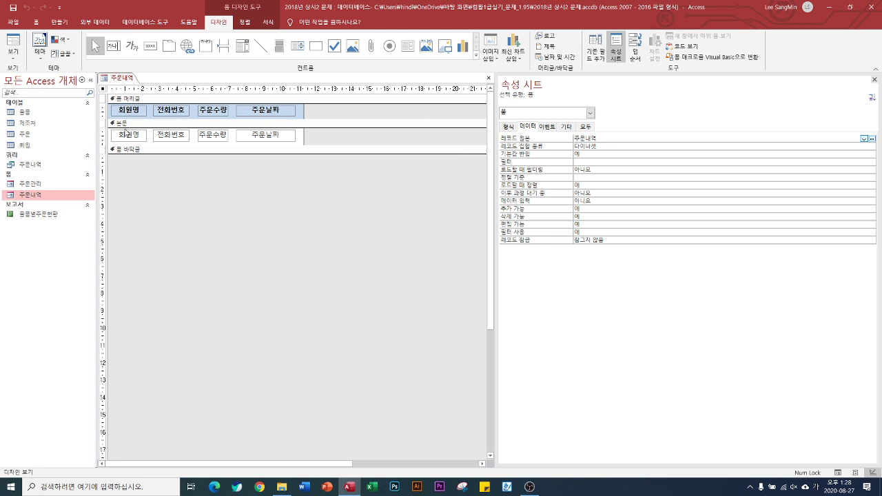
Step: Start a new conditional formatting rule of type 식이 for all four text boxes in the 본문 section
{"action": "left_click", "coordinate": [101, 135]}
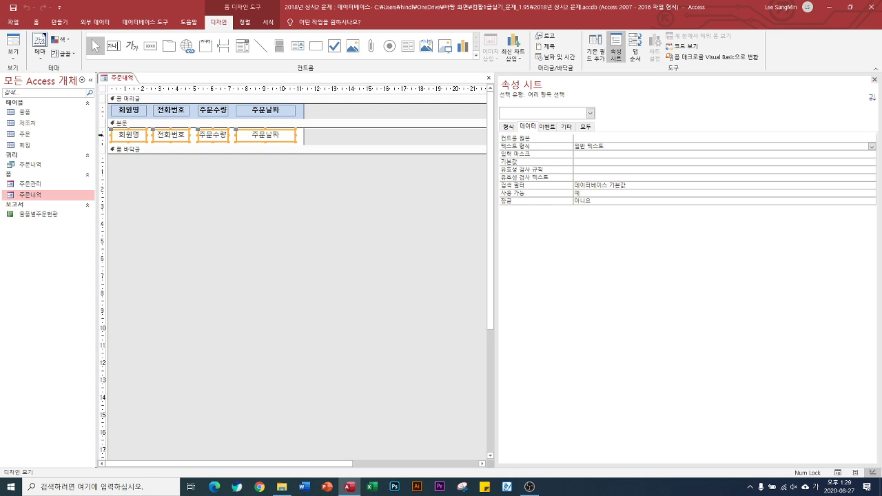
{"action": "left_click", "coordinate": [268, 22]}
{"action": "left_click", "coordinate": [342, 50]}
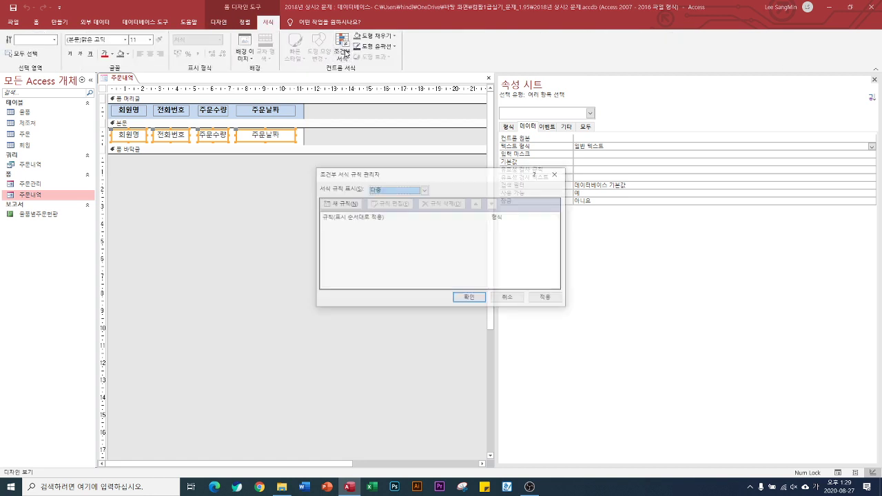
{"action": "left_click", "coordinate": [342, 204]}
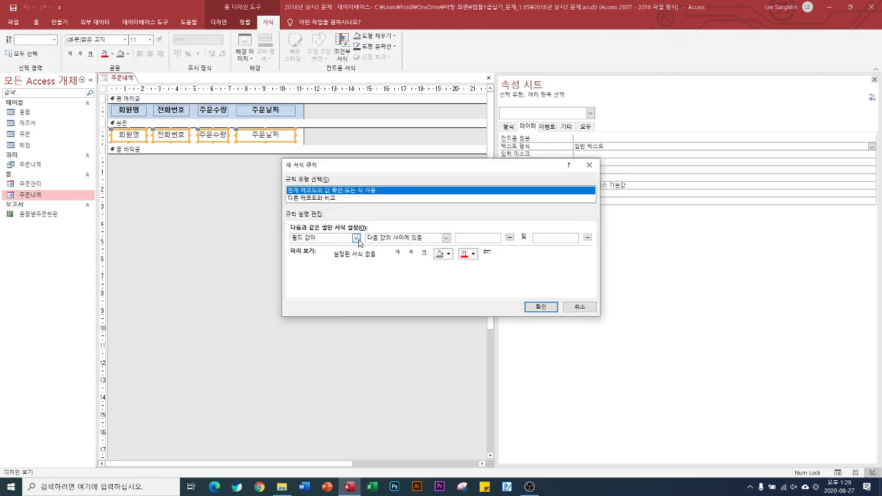
{"action": "left_click", "coordinate": [356, 238]}
{"action": "left_click", "coordinate": [332, 257]}
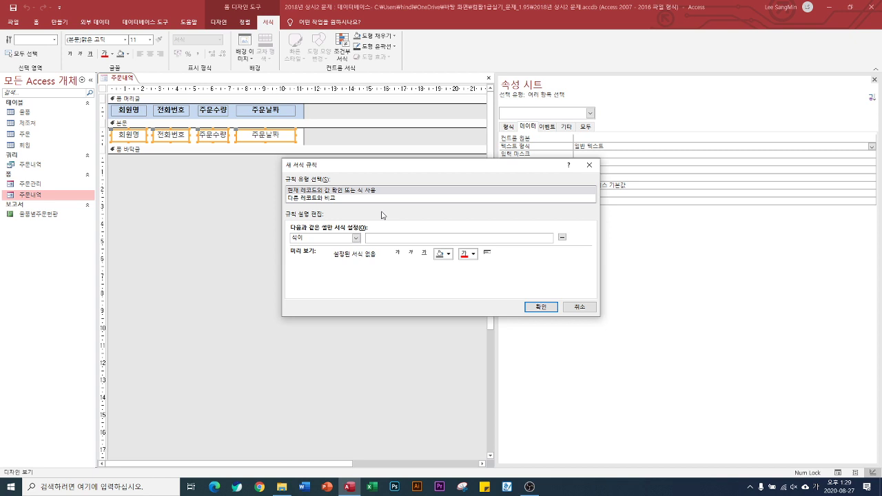
Step: Set the rule's expression to [주문수량]>=20 and [주문수량]<=50 with bold text, and apply it to the text boxes
{"action": "left_click", "coordinate": [375, 238]}
{"action": "type", "text": "주문수량]>=20"}
{"action": "key", "text": "Hangul"}
{"action": "type", "text": "and [w"}
{"action": "key", "text": "BackSpace"}
{"action": "key", "text": "Hangul"}
{"action": "type", "text": "주문수량]<=50"}
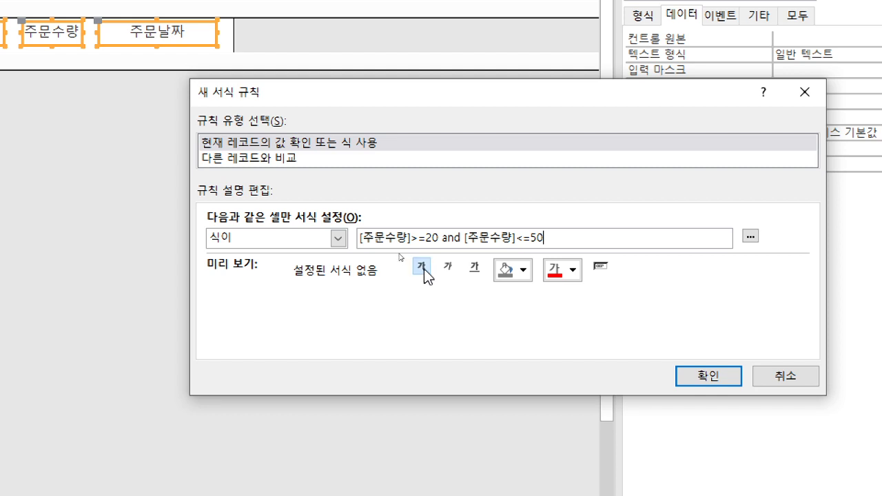
{"action": "left_click", "coordinate": [424, 269]}
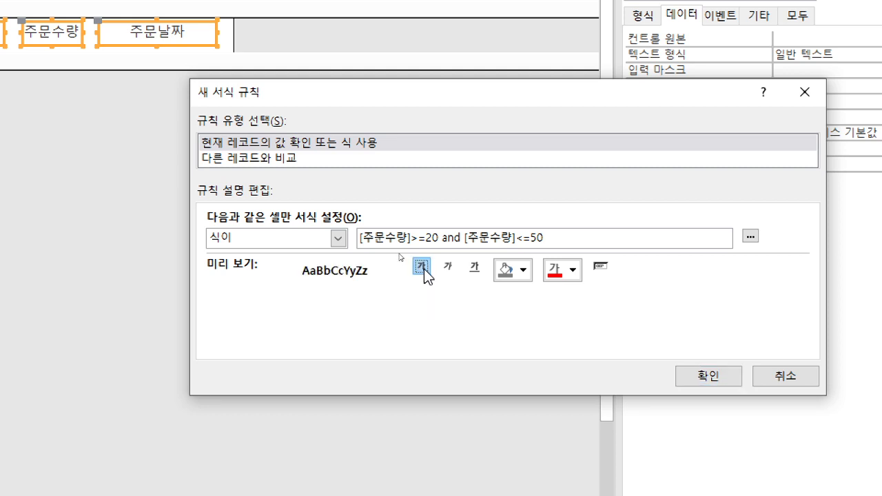
{"action": "left_click", "coordinate": [695, 385]}
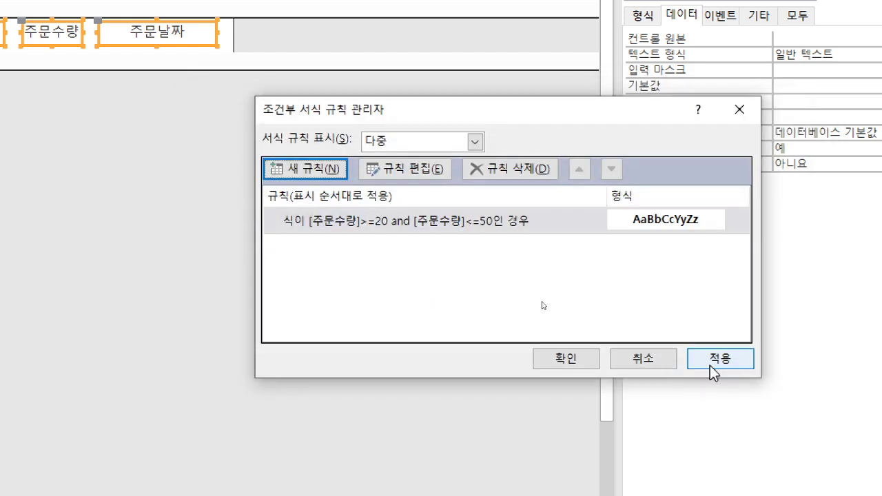
{"action": "left_click", "coordinate": [721, 361]}
{"action": "left_click", "coordinate": [585, 359]}
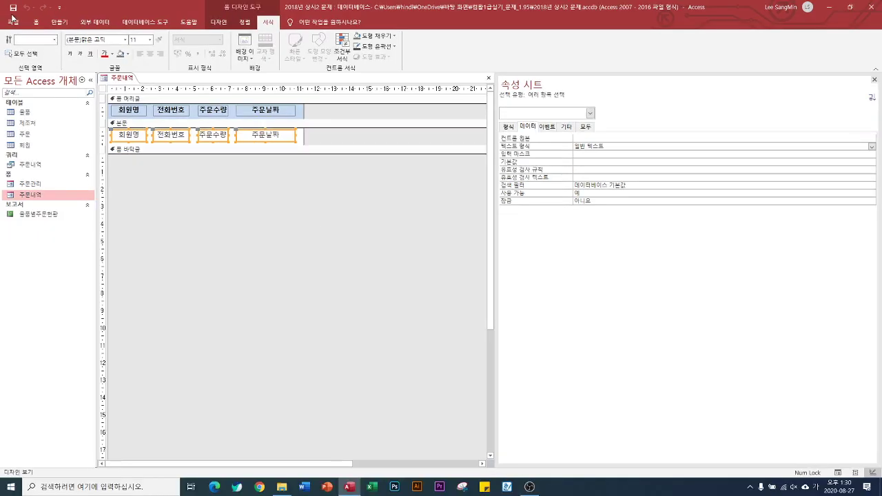
Step: Check the bold conditional formatting across the 주문내역 records in form view
{"action": "left_click", "coordinate": [219, 22]}
{"action": "left_click", "coordinate": [12, 40]}
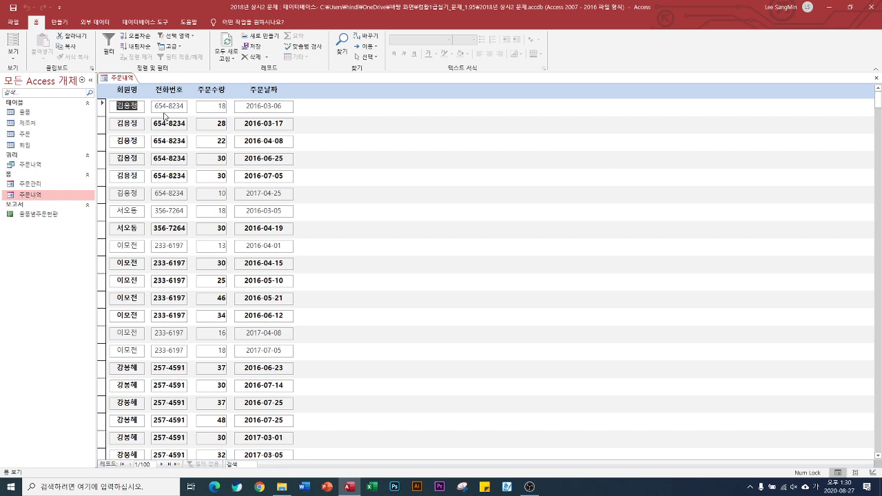
{"action": "scroll", "coordinate": [195, 257], "scroll_direction": "down", "scroll_amount": 6}
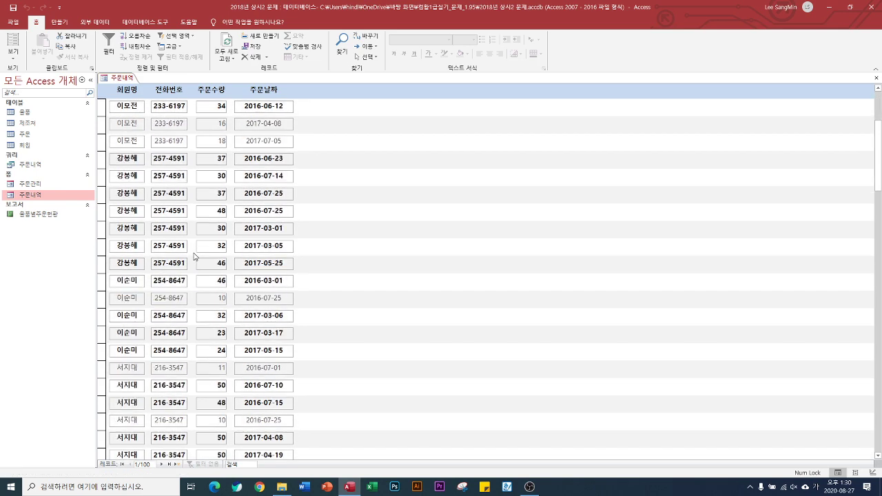
{"action": "scroll", "coordinate": [195, 257], "scroll_direction": "up", "scroll_amount": 6}
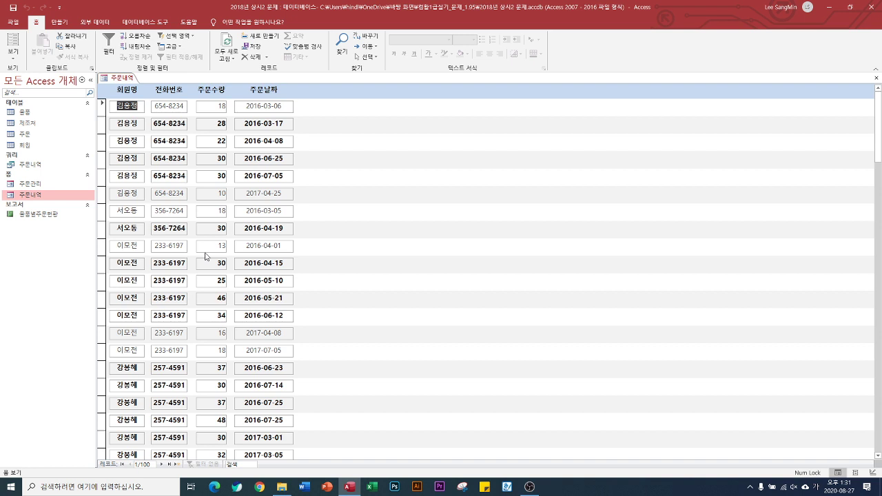
Step: Return the 주문내역 form to design view and reopen the conditional formatting rules of the 본문 text boxes
{"action": "left_click", "coordinate": [13, 55]}
{"action": "left_click", "coordinate": [43, 113]}
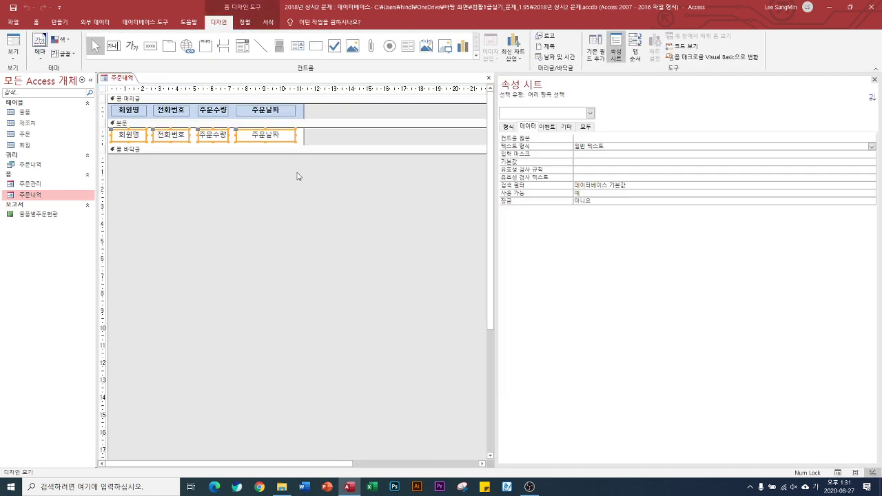
{"action": "left_click", "coordinate": [266, 23]}
{"action": "left_click", "coordinate": [342, 51]}
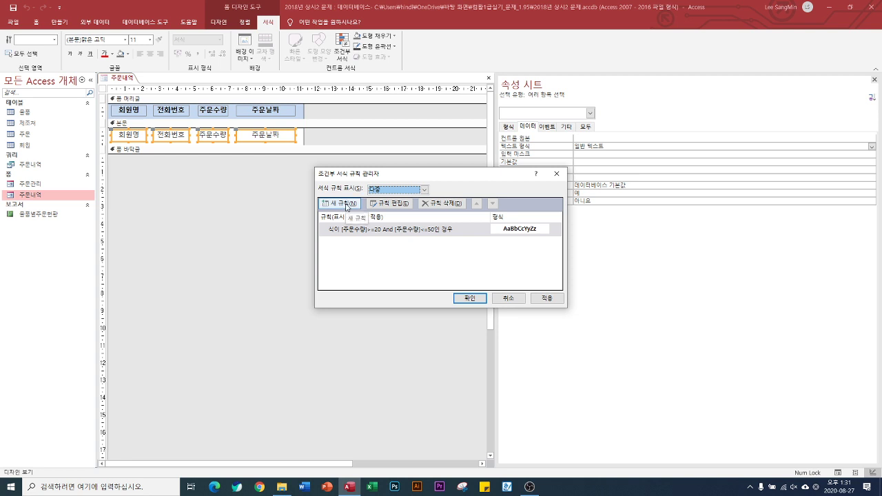
Step: Add a second 식이 rule with the expression [주문수량]<20 and bold blue text
{"action": "left_click", "coordinate": [346, 205]}
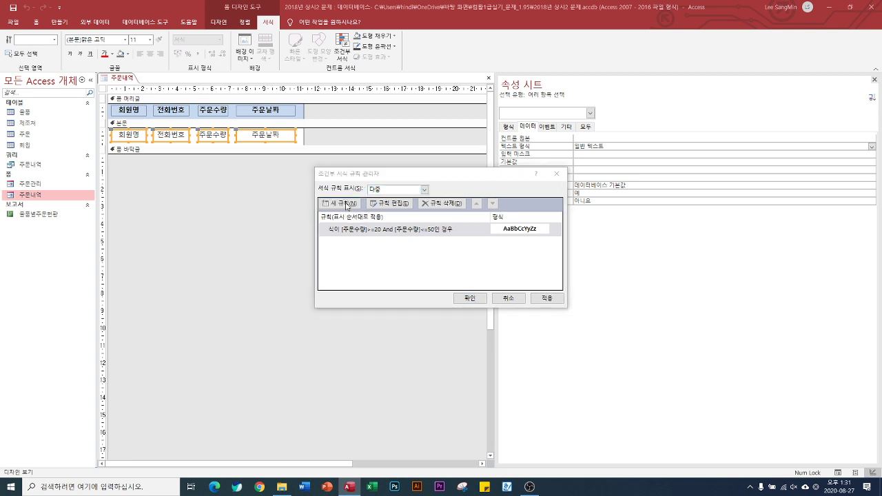
{"action": "left_click_drag", "start_coordinate": [367, 171], "coordinate": [289, 212]}
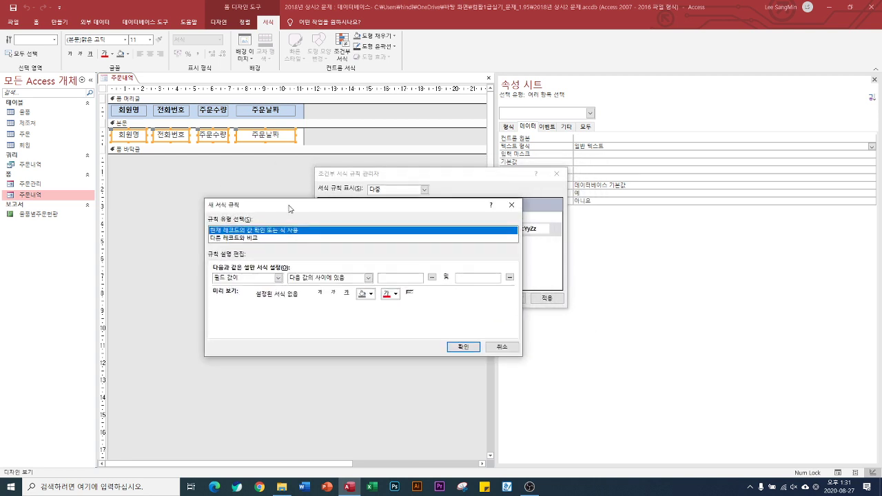
{"action": "left_click", "coordinate": [279, 278]}
{"action": "left_click", "coordinate": [252, 297]}
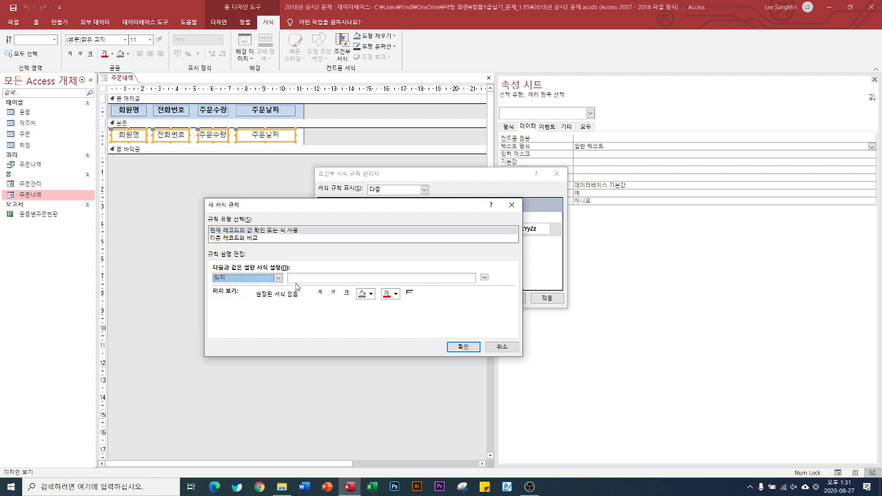
{"action": "left_click", "coordinate": [309, 277]}
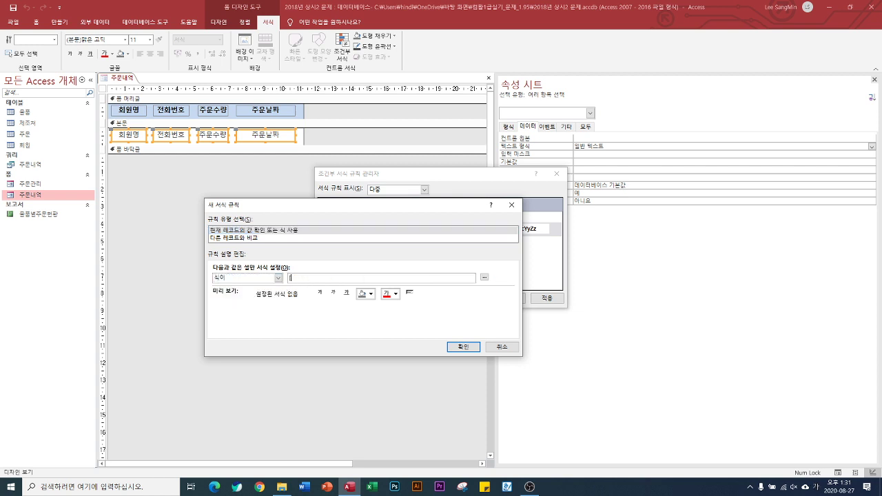
{"action": "type", "text": "[주문수량]<20"}
{"action": "left_click", "coordinate": [397, 297]}
{"action": "left_click", "coordinate": [442, 375]}
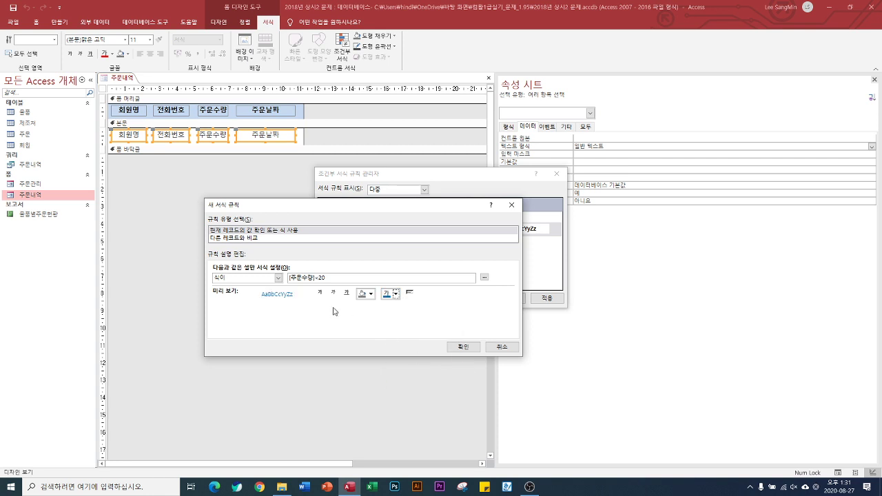
{"action": "left_click", "coordinate": [462, 348]}
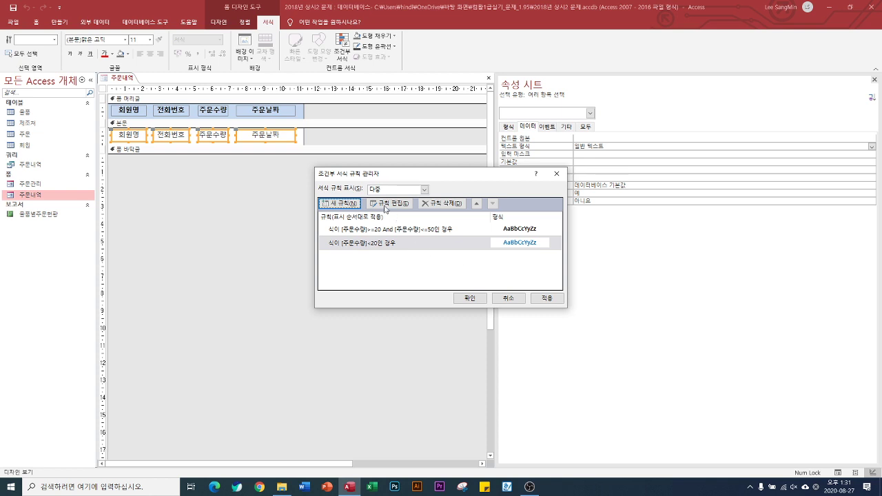
Step: Add a third 식이 rule with the expression [주문수량]>50 and bold red text
{"action": "left_click", "coordinate": [347, 204]}
{"action": "left_click", "coordinate": [356, 238]}
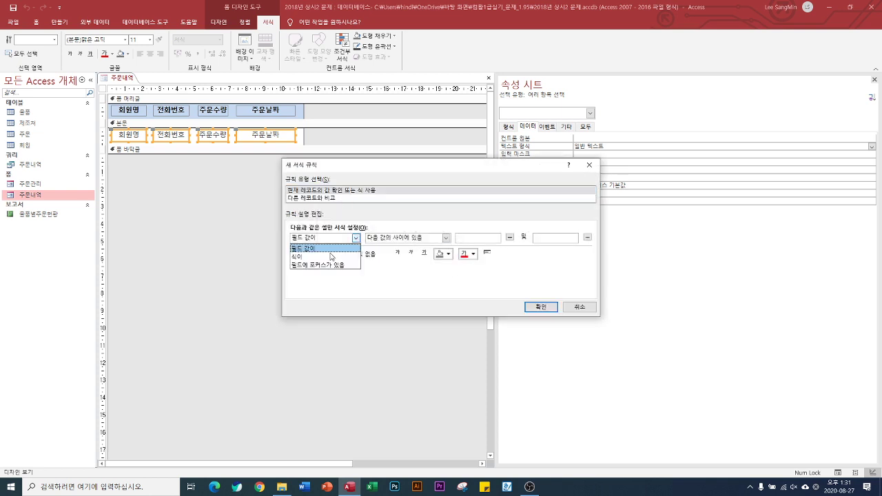
{"action": "left_click", "coordinate": [331, 257]}
{"action": "left_click", "coordinate": [384, 239]}
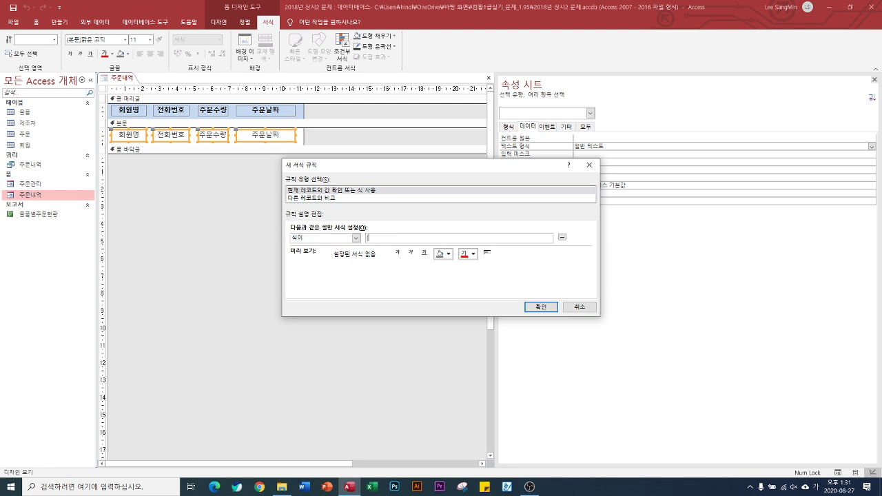
{"action": "type", "text": "[주문수량]>50"}
{"action": "left_click", "coordinate": [473, 254]}
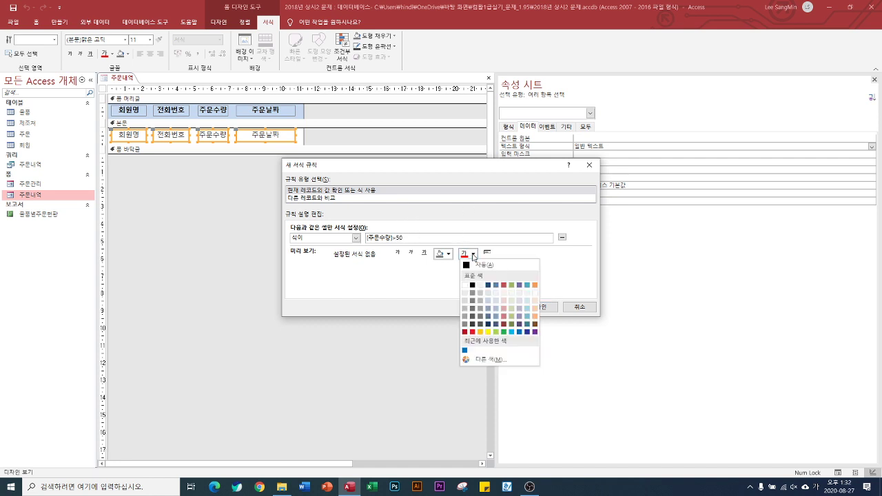
{"action": "left_click", "coordinate": [473, 333]}
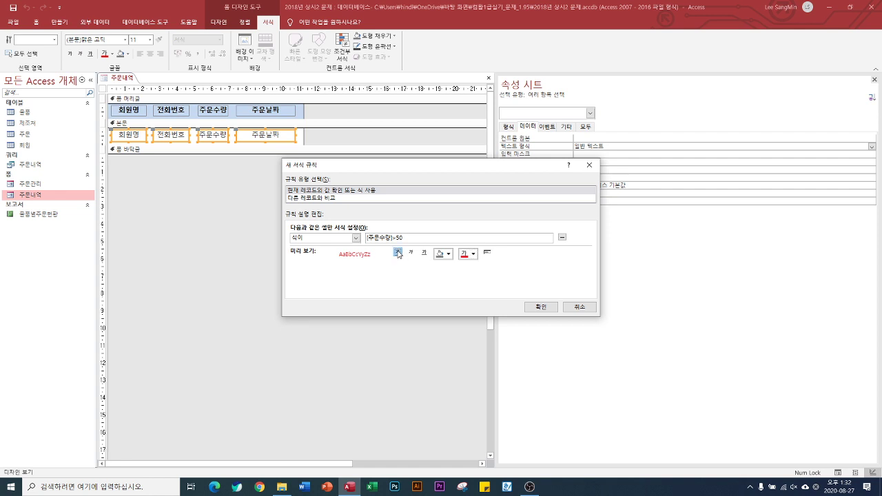
{"action": "left_click", "coordinate": [399, 252]}
{"action": "left_click", "coordinate": [542, 308]}
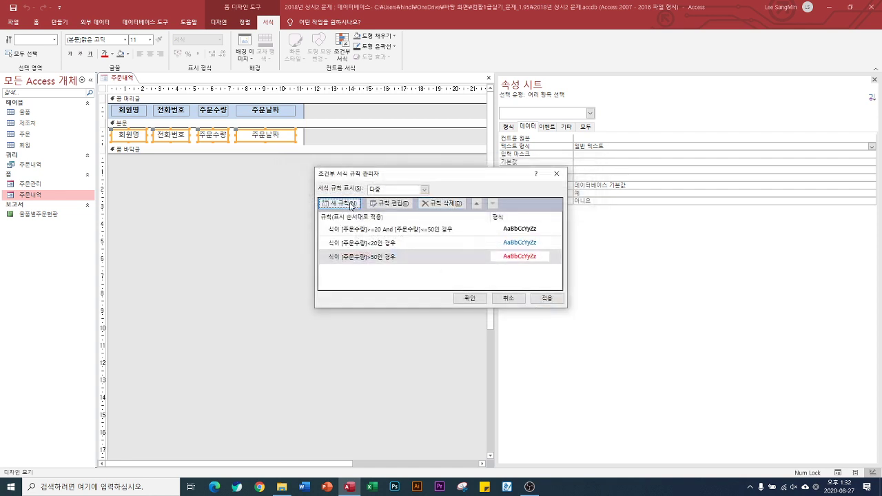
Step: Apply the three conditional formatting rules to the text boxes and close the rules manager
{"action": "left_click", "coordinate": [353, 204]}
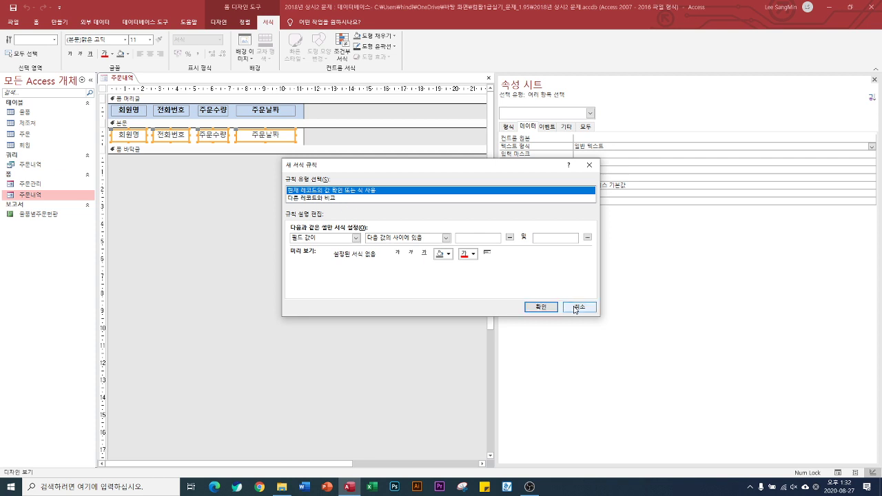
{"action": "left_click", "coordinate": [573, 307]}
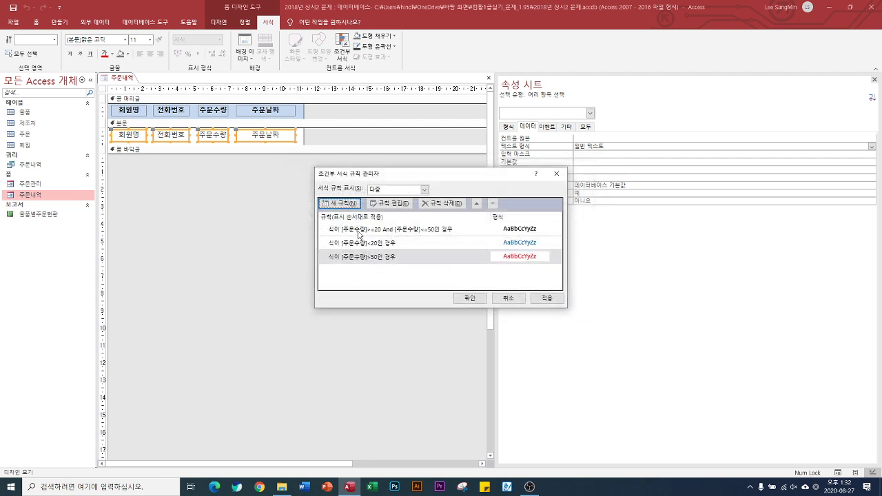
{"action": "left_click_drag", "start_coordinate": [386, 174], "coordinate": [375, 148]}
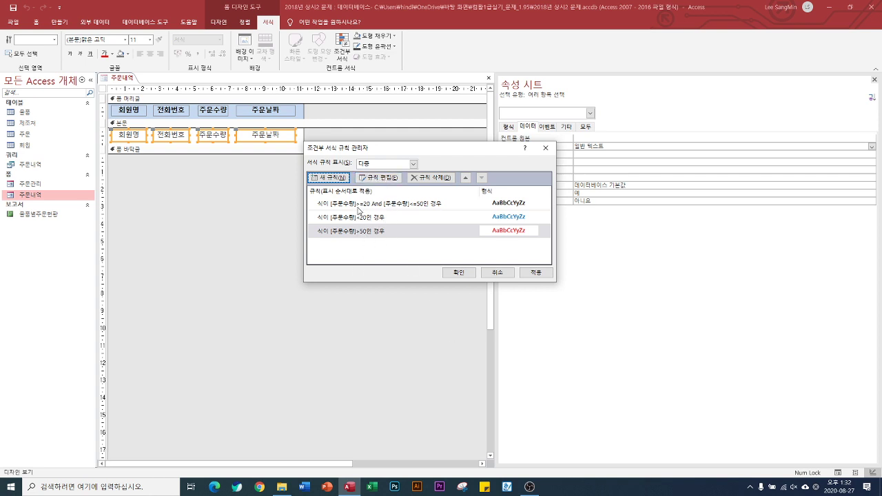
{"action": "left_click", "coordinate": [537, 273]}
{"action": "left_click", "coordinate": [462, 273]}
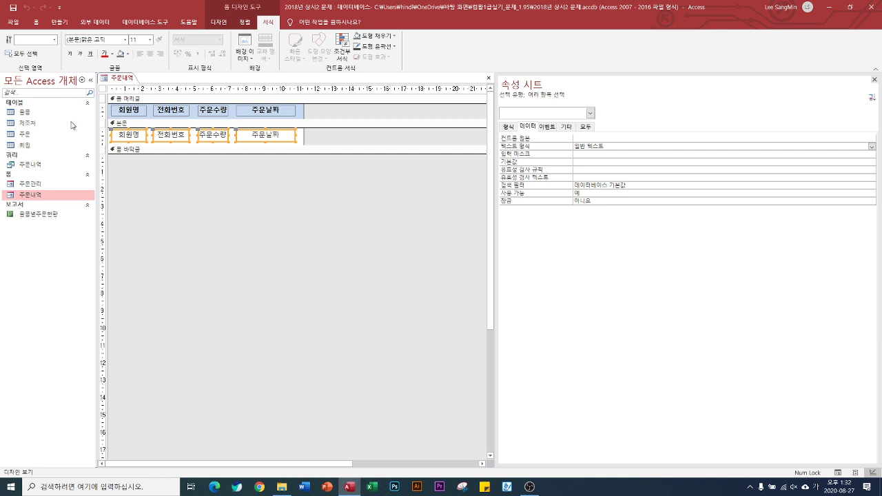
Step: Check the text colours and bold formatting by 주문수량 across the 주문내역 records in form view
{"action": "left_click", "coordinate": [219, 22]}
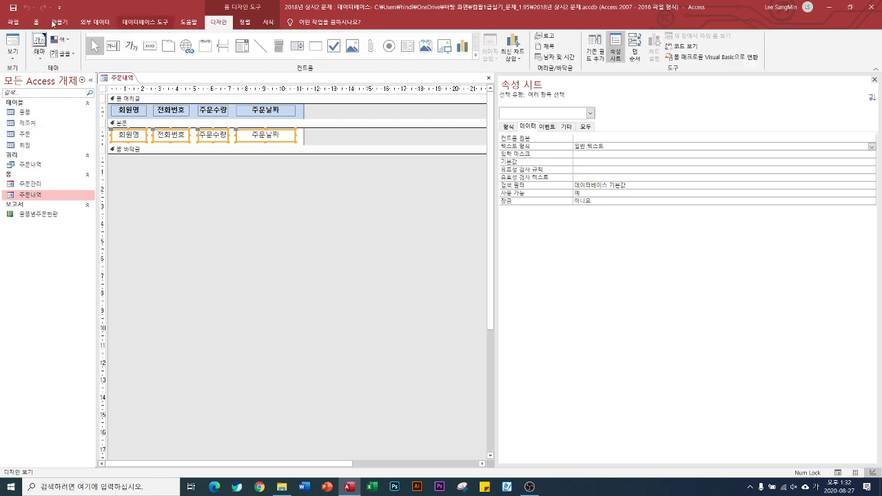
{"action": "left_click", "coordinate": [12, 43]}
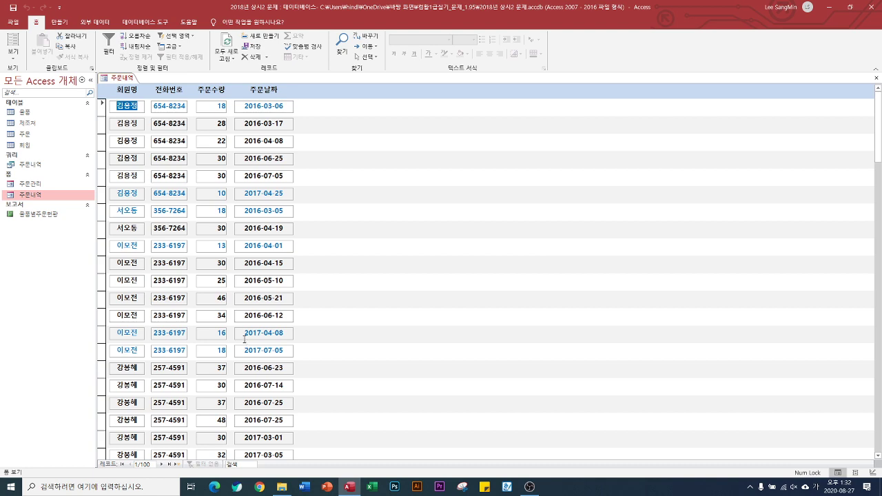
{"action": "scroll", "coordinate": [245, 338], "scroll_direction": "down", "scroll_amount": 2}
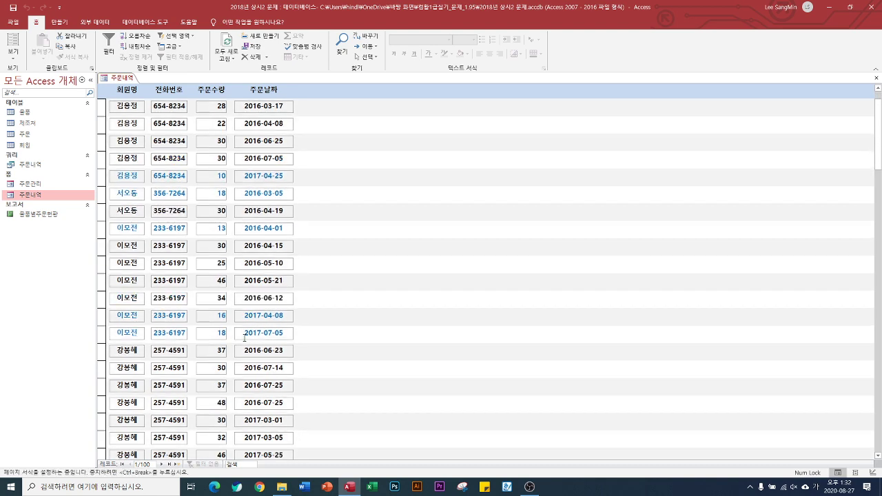
{"action": "scroll", "coordinate": [245, 338], "scroll_direction": "down", "scroll_amount": 10}
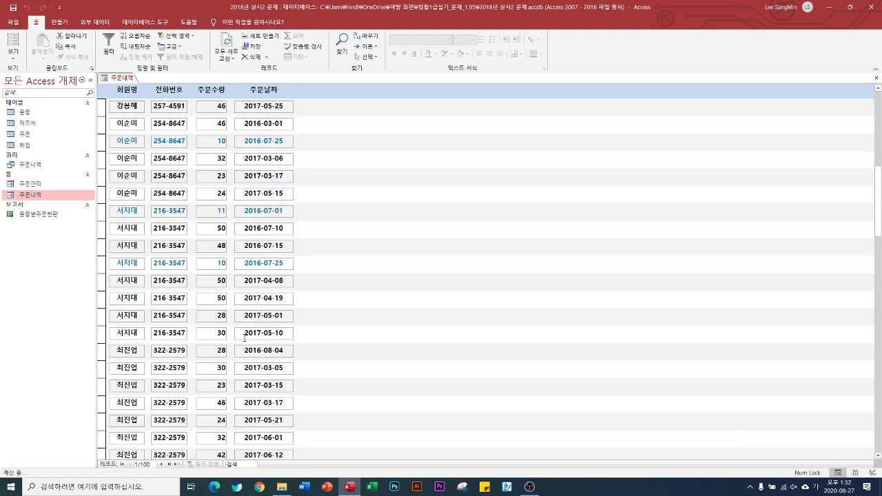
{"action": "scroll", "coordinate": [254, 362], "scroll_direction": "up", "scroll_amount": 6}
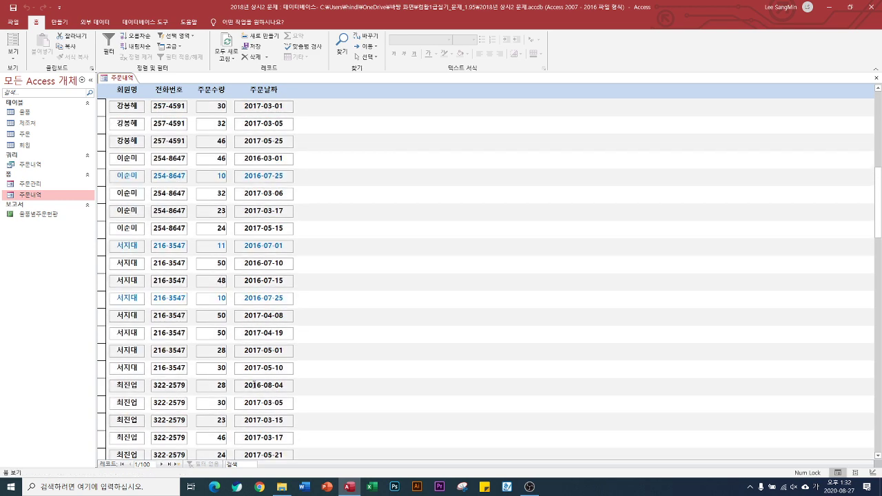
Step: Review the three 주문수량 conditional formatting rules on the 주문내역 form's detail text boxes in design view and reapply them
{"action": "scroll", "coordinate": [255, 385], "scroll_direction": "up", "scroll_amount": 5}
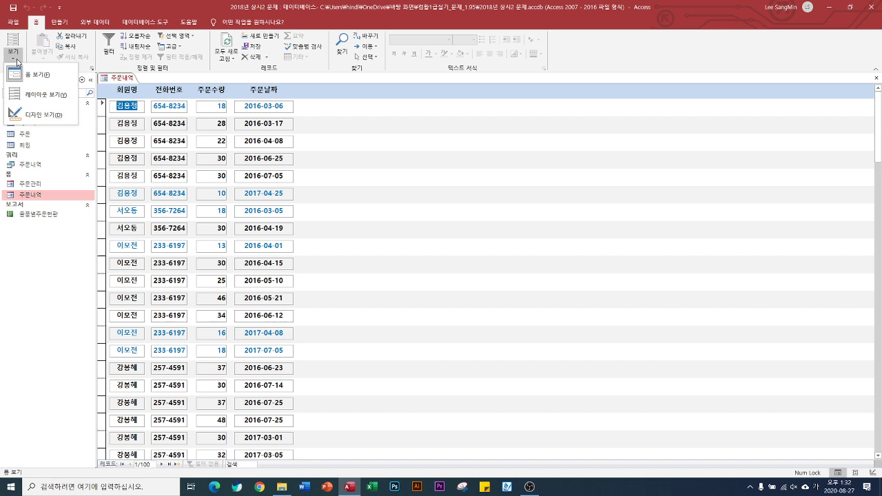
{"action": "left_click", "coordinate": [38, 114]}
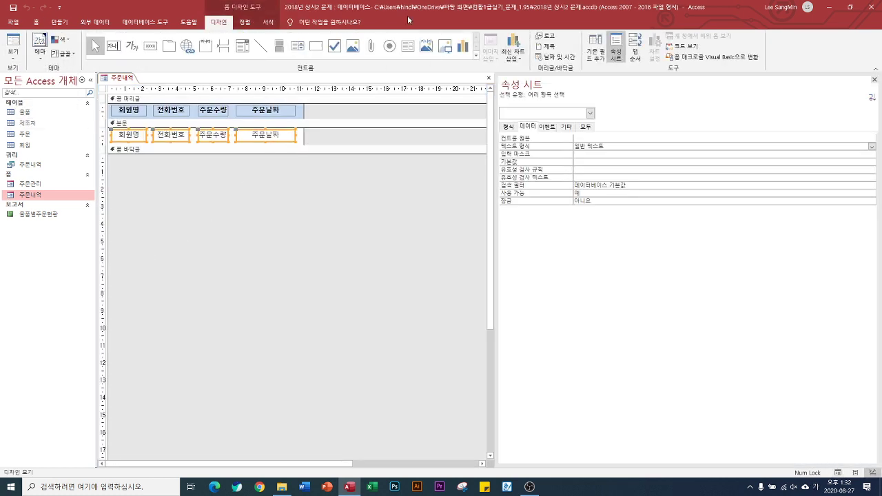
{"action": "left_click", "coordinate": [268, 22]}
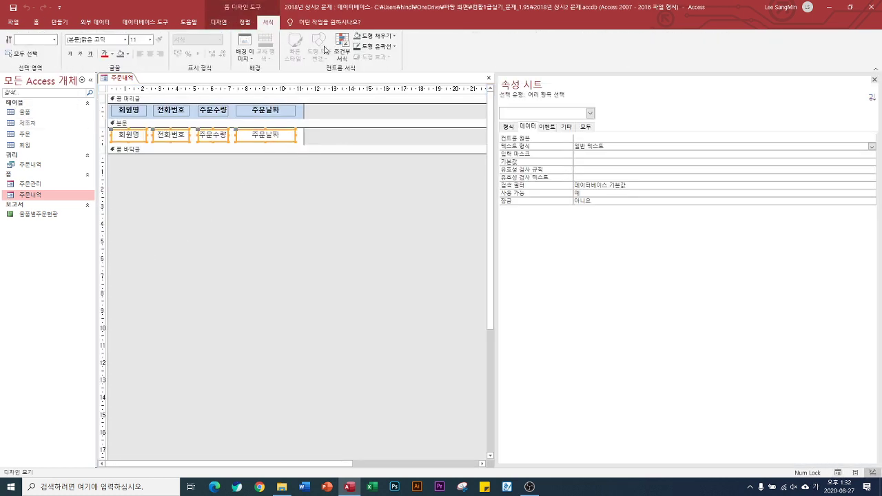
{"action": "left_click", "coordinate": [342, 47]}
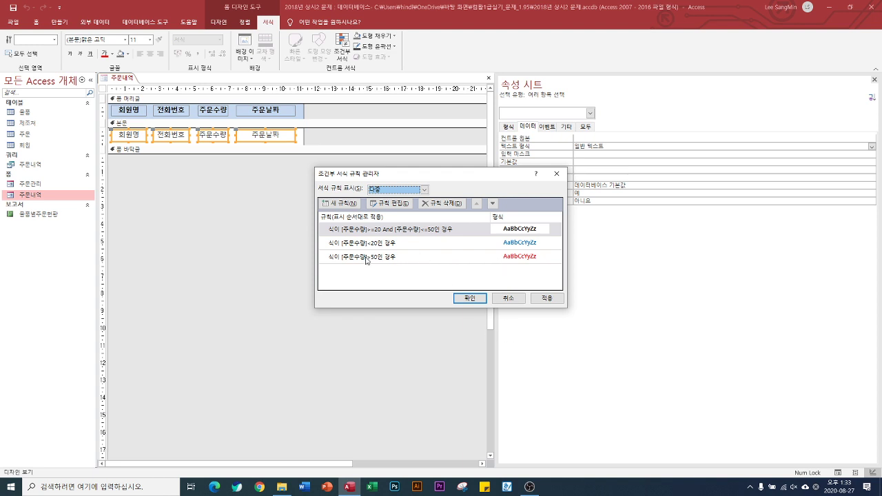
{"action": "left_click", "coordinate": [549, 299]}
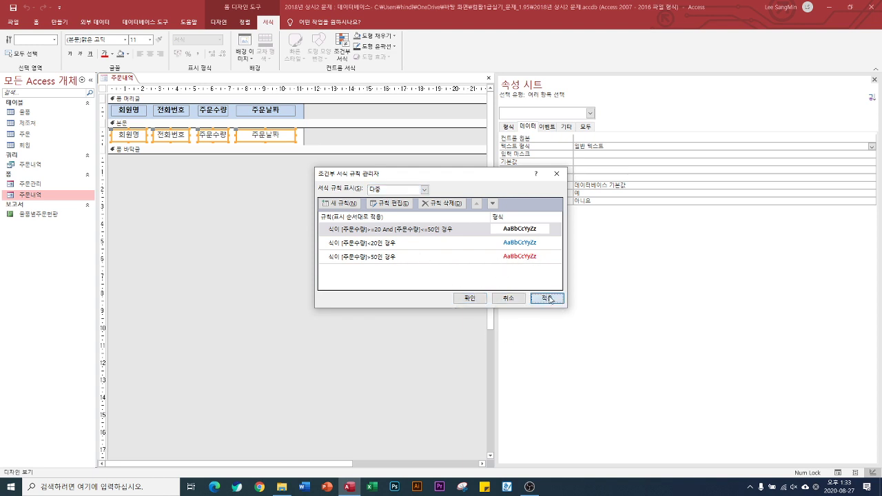
{"action": "left_click", "coordinate": [471, 298]}
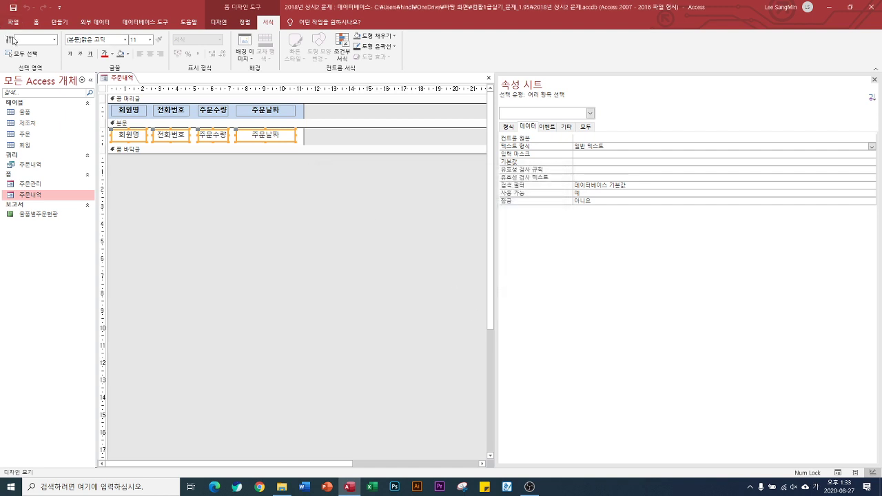
Step: Return the 주문내역 form to form view and close it, saving its changes
{"action": "left_click", "coordinate": [217, 23]}
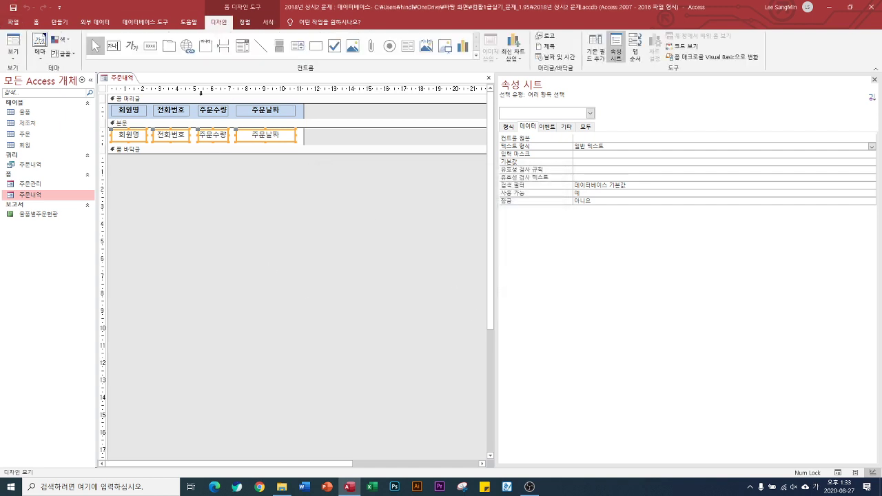
{"action": "left_click", "coordinate": [18, 35]}
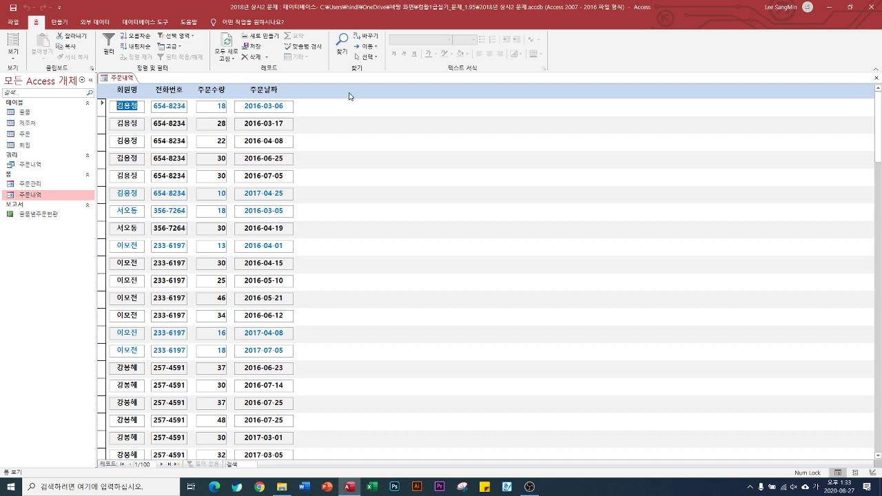
{"action": "left_click", "coordinate": [877, 74]}
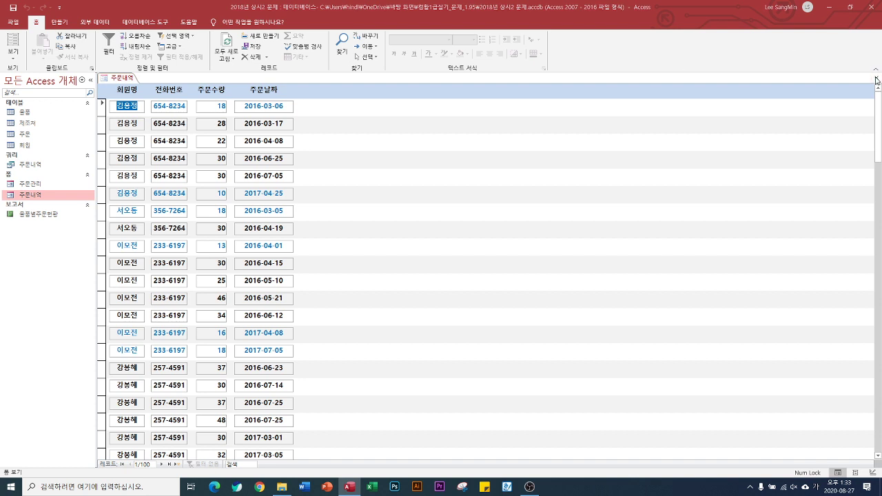
{"action": "left_click", "coordinate": [393, 269]}
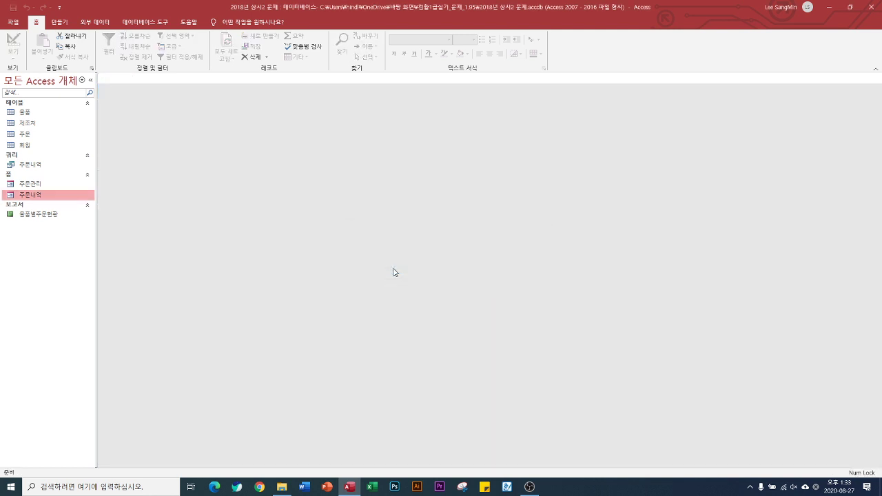
Step: Check the 물품별주문현황 report in print preview and switch it to design view
{"action": "right_click", "coordinate": [30, 214]}
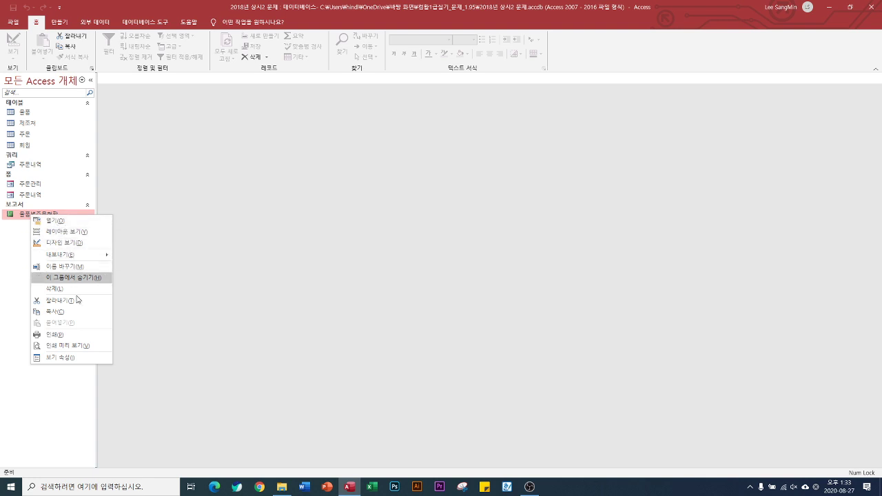
{"action": "left_click", "coordinate": [81, 346]}
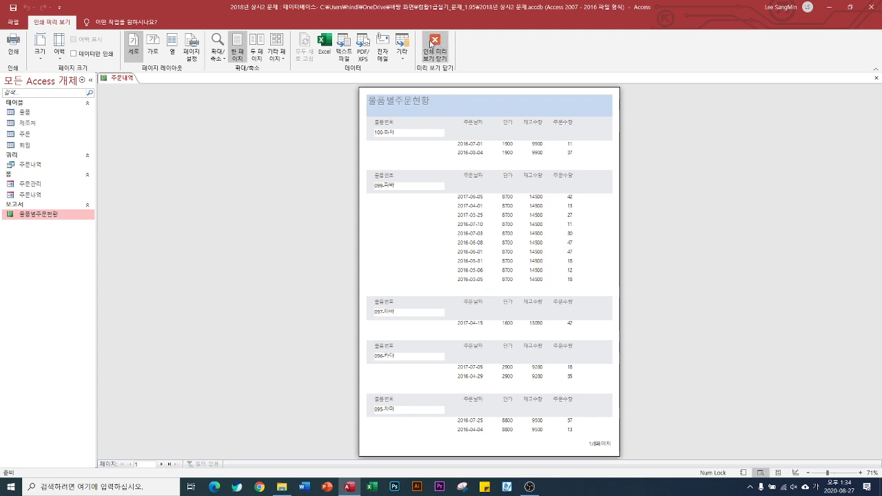
{"action": "right_click", "coordinate": [124, 81]}
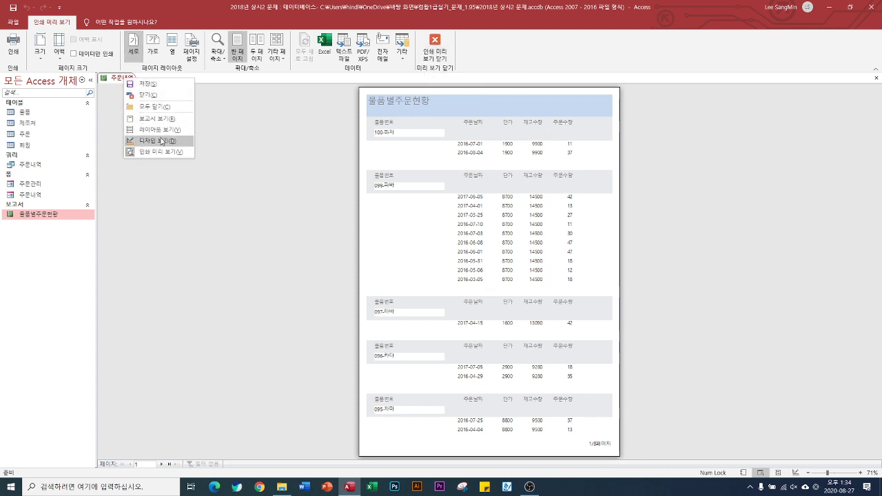
{"action": "left_click", "coordinate": [155, 167]}
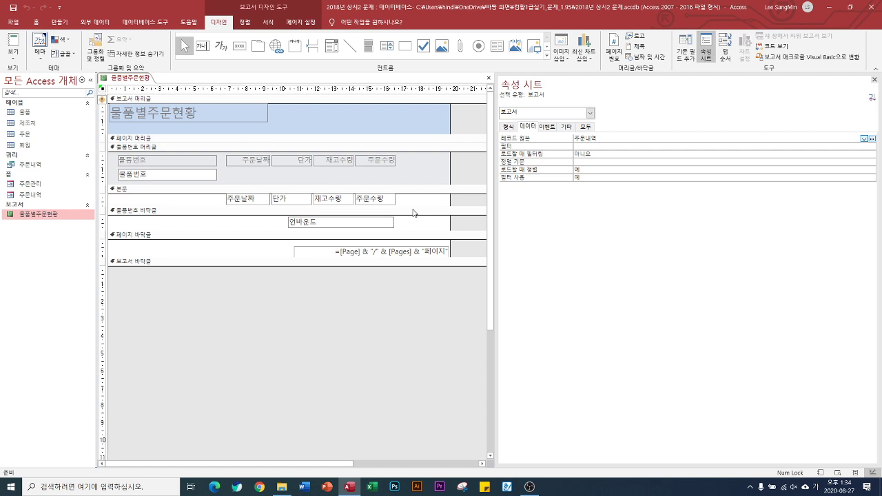
Step: Add a descending (내림차순) sort on 주문번호 under the report's 물품번호 group and close the grouping and sorting settings
{"action": "left_click", "coordinate": [93, 47]}
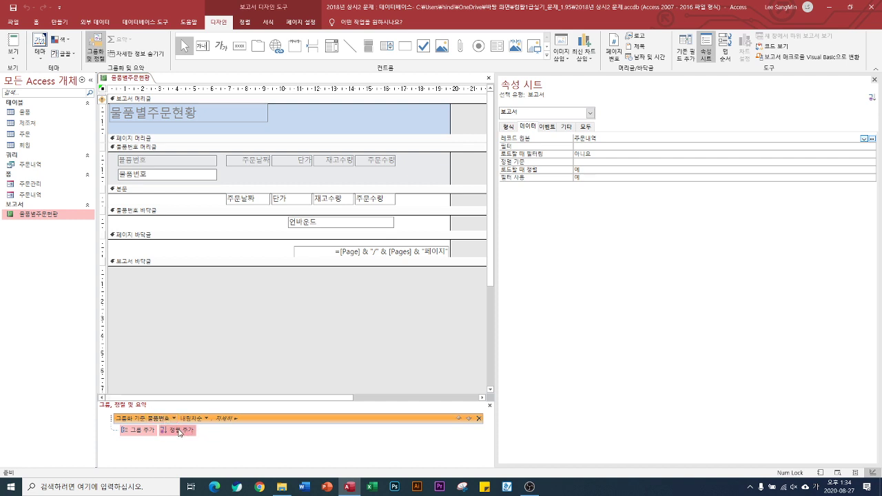
{"action": "left_click", "coordinate": [180, 431]}
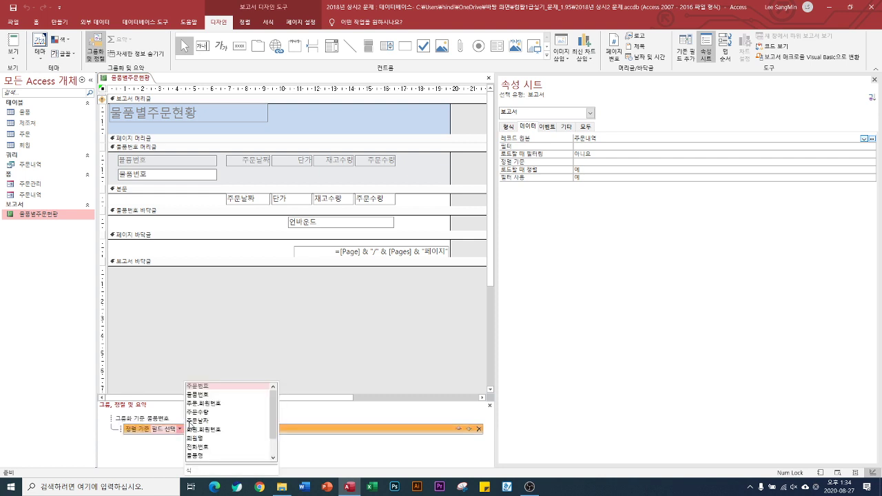
{"action": "left_click", "coordinate": [202, 387]}
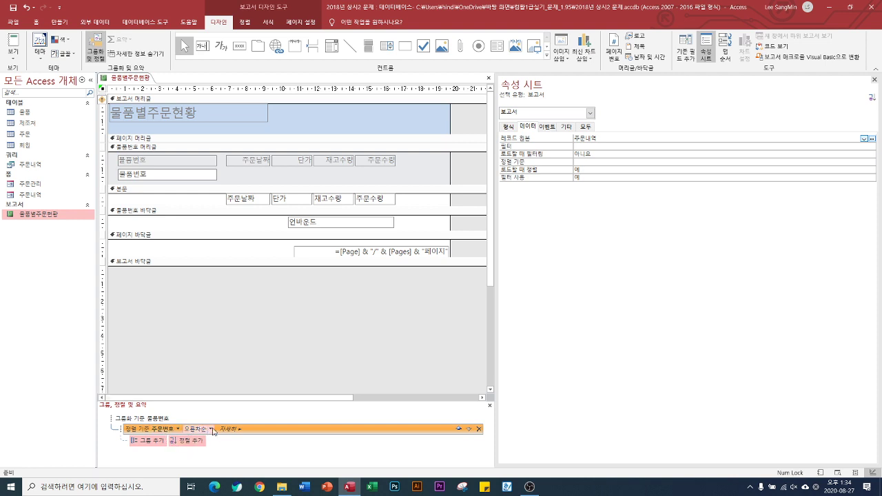
{"action": "left_click", "coordinate": [211, 430]}
{"action": "left_click", "coordinate": [197, 448]}
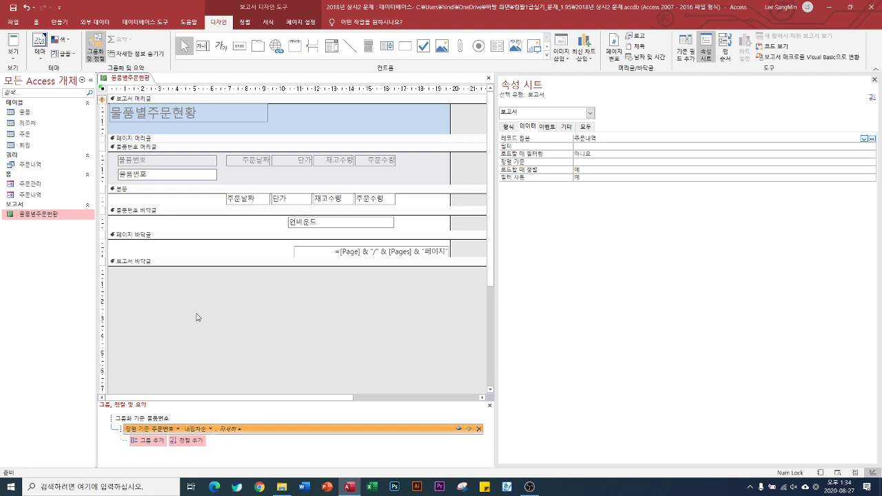
{"action": "left_click", "coordinate": [97, 46]}
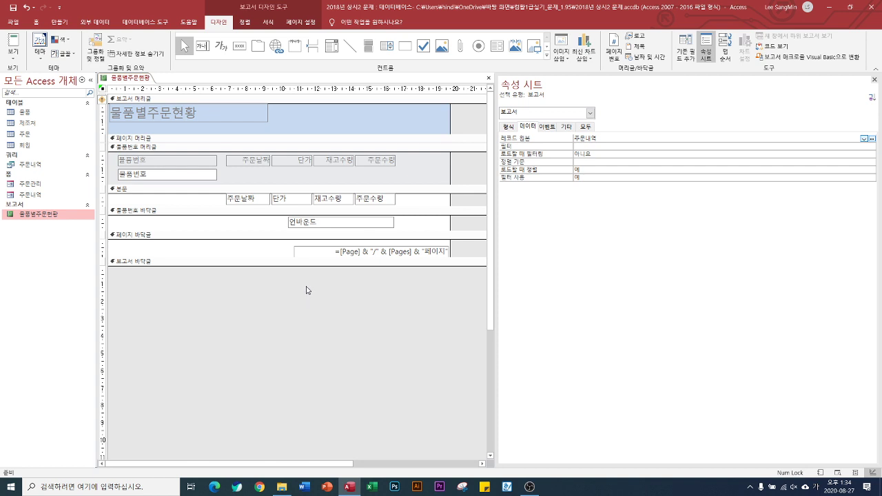
Step: Change the 물품번호 text box in the 물품번호 group header to the expression =[물품번호] & "/" & [물품명]
{"action": "left_click", "coordinate": [160, 177]}
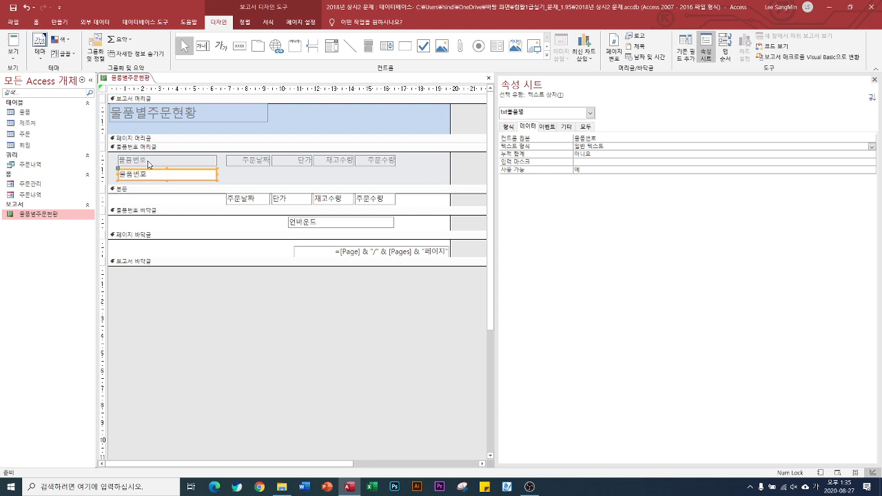
{"action": "type", "text": "="}
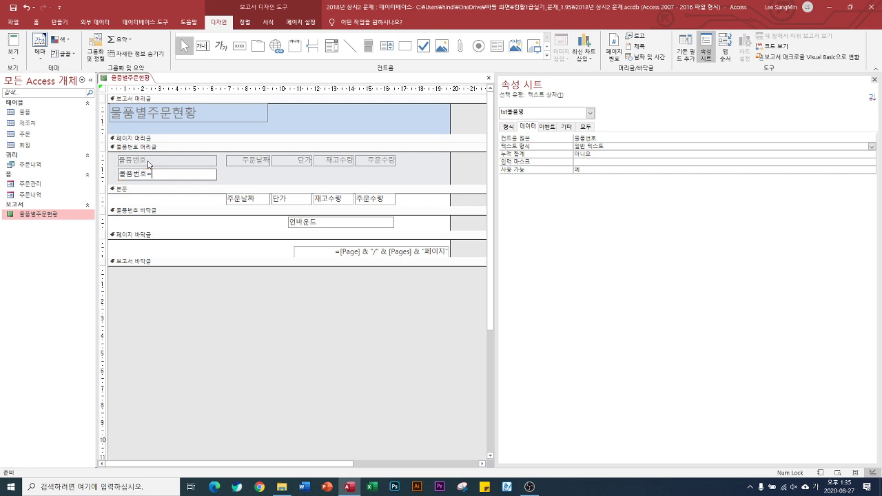
{"action": "key", "text": "BackSpace"}
{"action": "key", "text": "BackSpace"}
{"action": "key", "text": "BackSpace"}
{"action": "key", "text": "BackSpace"}
{"action": "type", "text": "[물품번호"}
{"action": "type", "text": "]"}
{"action": "type", "text": " &"}
{"action": "type", "text": " \""}
{"action": "type", "text": "/"}
{"action": "type", "text": "\" & [an"}
{"action": "key", "text": "BackSpace"}
{"action": "key", "text": "BackSpace"}
{"action": "key", "text": "Hangul"}
{"action": "type", "text": "물품ㅇ"}
{"action": "type", "text": "명]"}
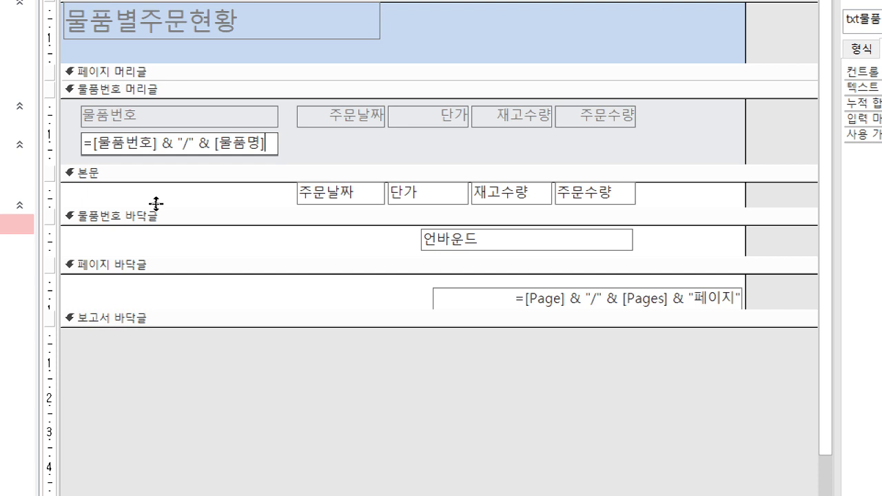
{"action": "key", "text": "Return"}
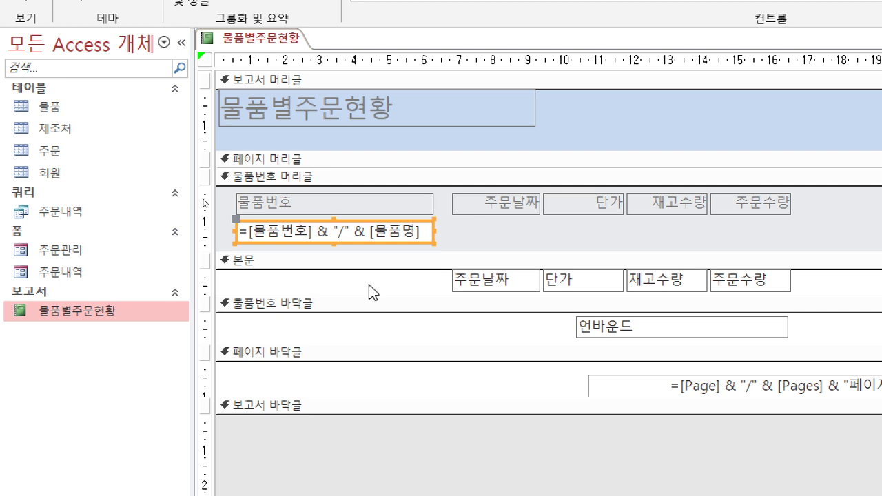
Step: Set 중복 내용 숨기기 to 예 for both the 단가 and 재고수량 text boxes in the 본문 section
{"action": "left_click", "coordinate": [584, 286]}
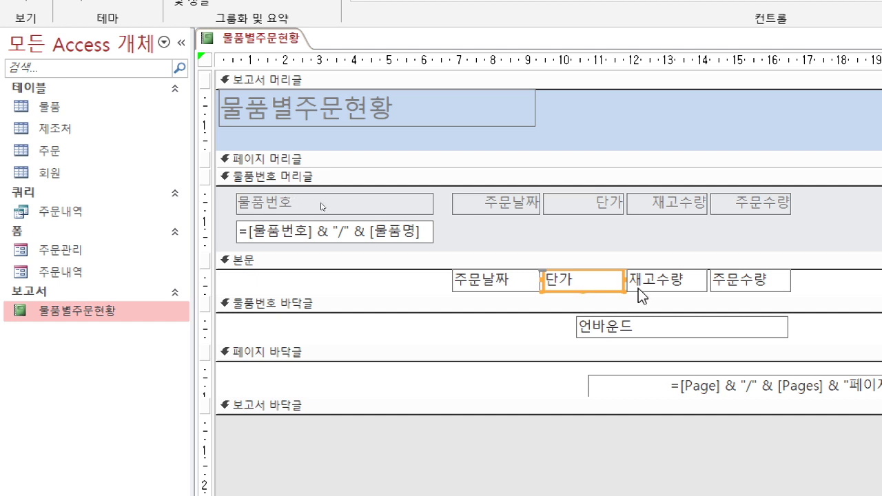
{"action": "left_click", "coordinate": [656, 293], "text": "shift"}
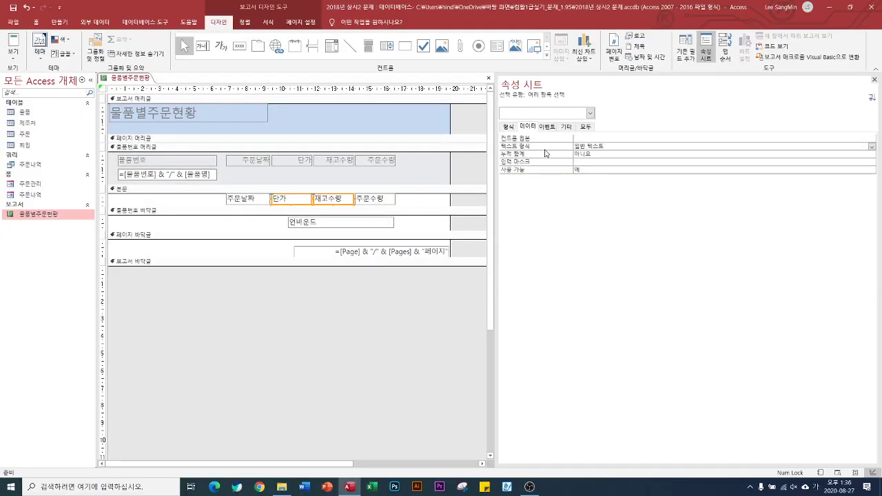
{"action": "left_click", "coordinate": [509, 128]}
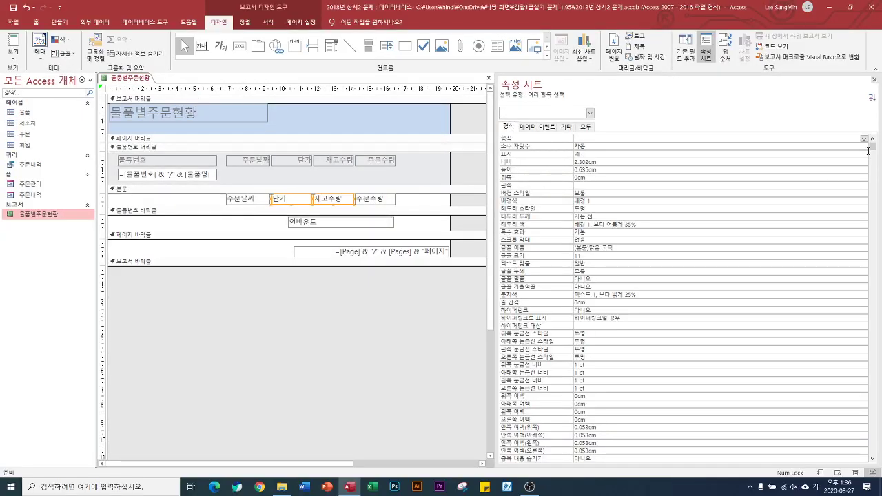
{"action": "left_click_drag", "start_coordinate": [873, 147], "coordinate": [875, 476]}
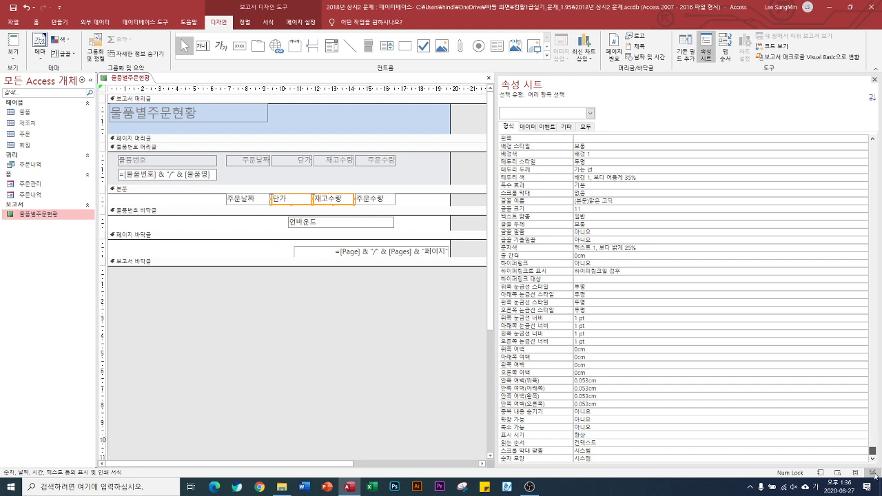
{"action": "double_click", "coordinate": [540, 412]}
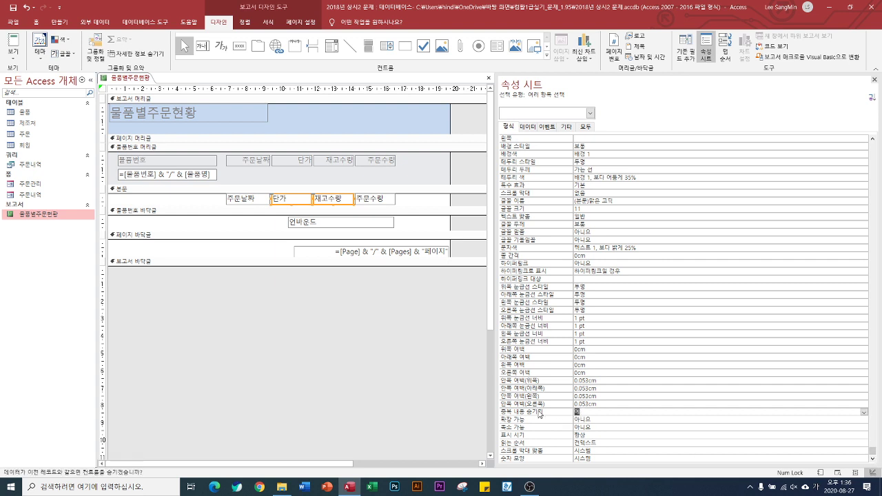
{"action": "key", "text": "Down"}
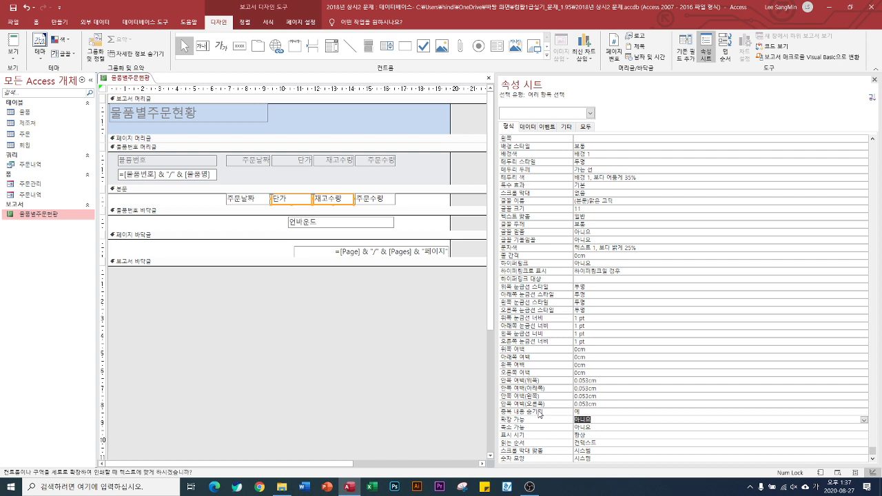
Step: Set the 누적 합계 property of the txt누적주문수량 text box in the 본문 section to 그룹
{"action": "left_click", "coordinate": [371, 200]}
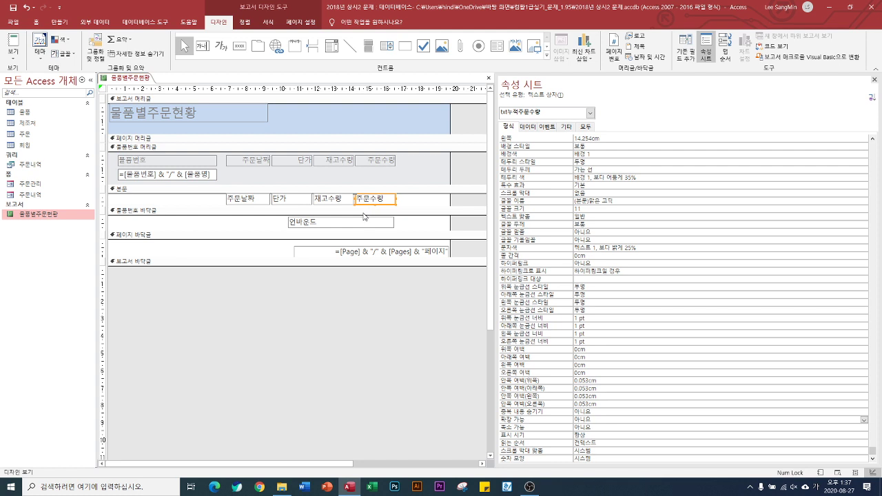
{"action": "left_click", "coordinate": [529, 127]}
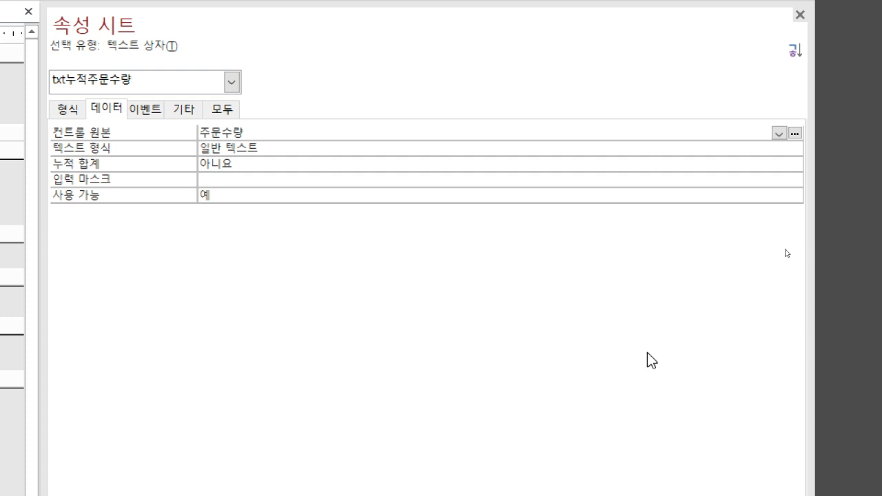
{"action": "left_click", "coordinate": [542, 170]}
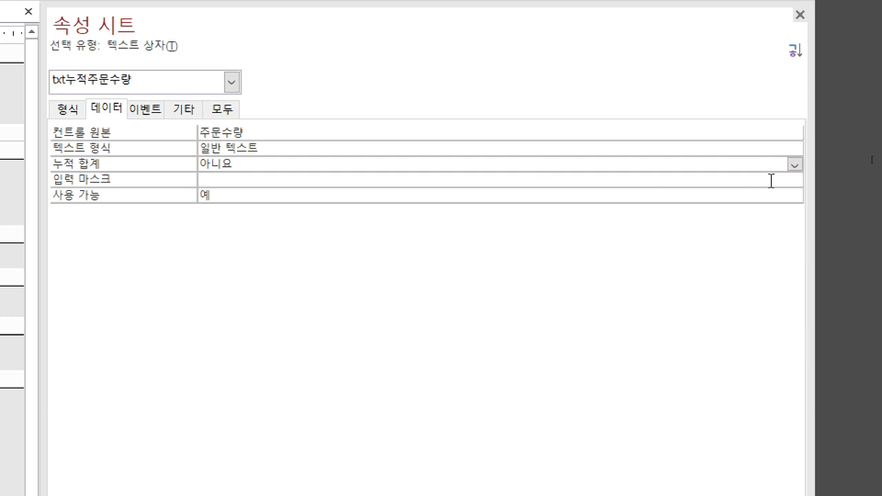
{"action": "left_click", "coordinate": [796, 164]}
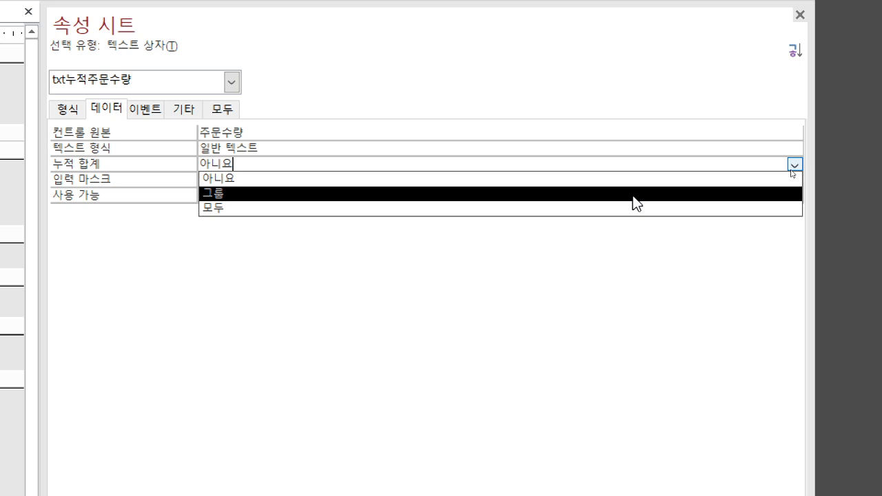
{"action": "left_click", "coordinate": [633, 196]}
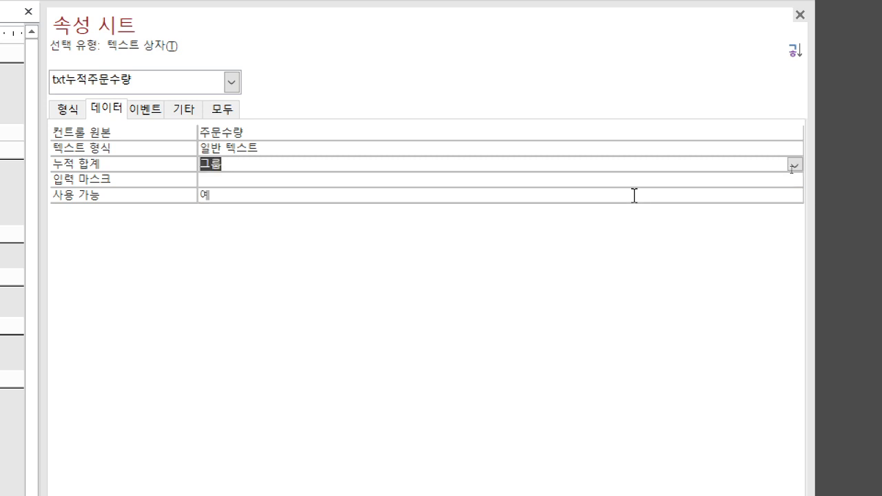
{"action": "key", "text": "Return"}
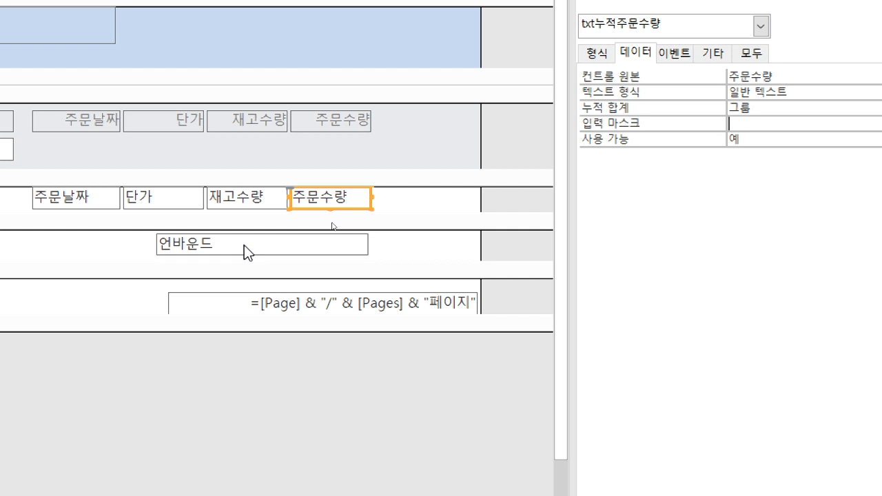
Step: Set the unbound txt주문건수 text box in the 물품번호 group footer to the expression ="총 주문건수는 " & Count(*) & "건입니다."
{"action": "left_click", "coordinate": [244, 247]}
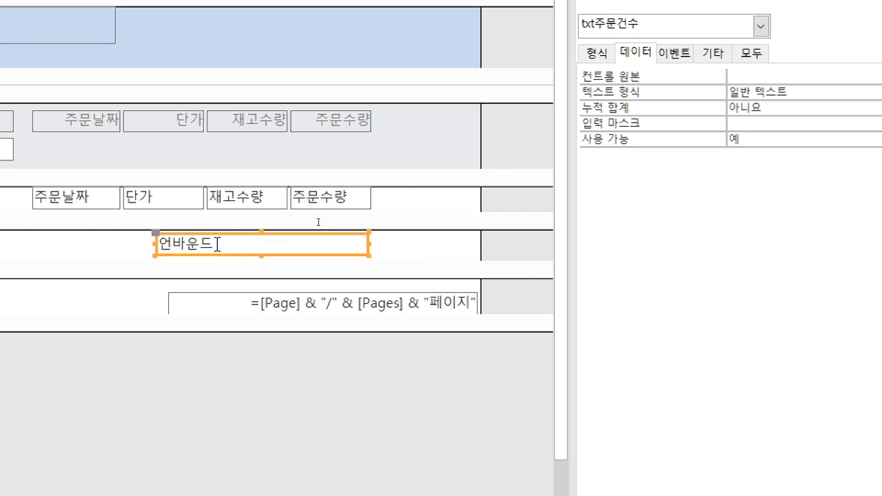
{"action": "left_click", "coordinate": [217, 245]}
{"action": "type", "text": "="}
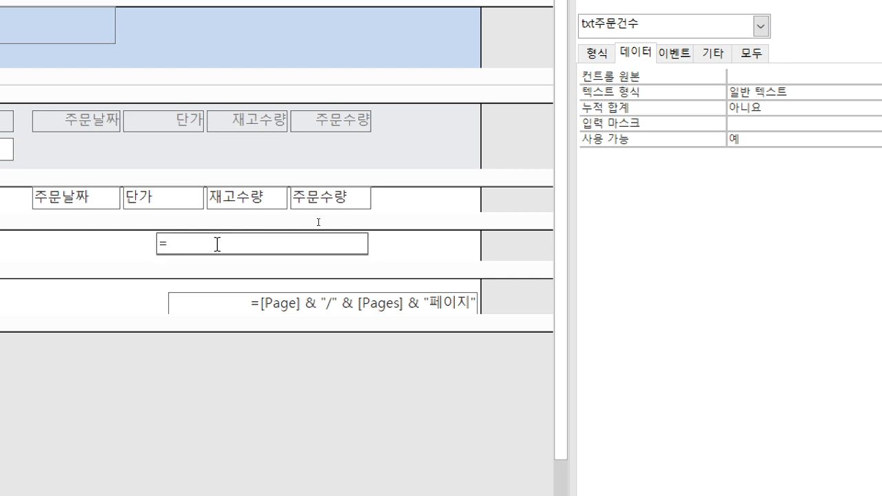
{"action": "type", "text": "\"총 주문ㄱ건수는"}
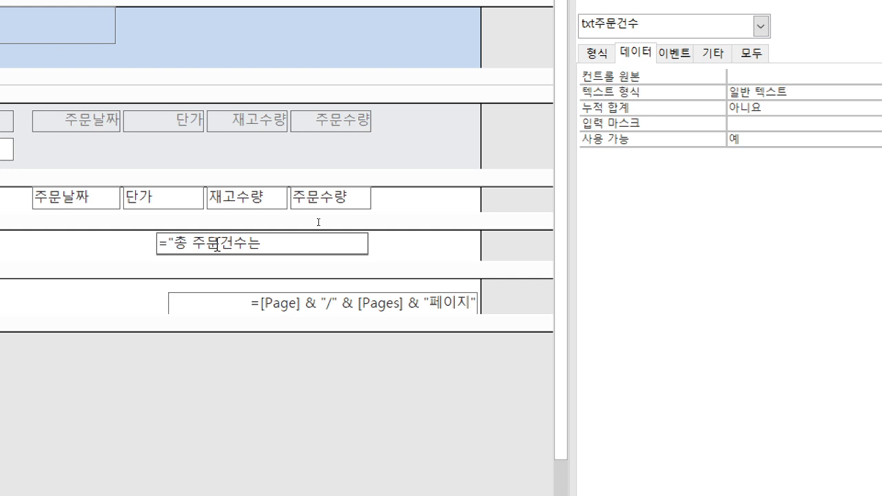
{"action": "type", "text": " \""}
{"action": "type", "text": " & "}
{"action": "type", "text": "count("}
{"action": "type", "text": "8"}
{"action": "key", "text": "BackSpace"}
{"action": "key", "text": "BackSpace"}
{"action": "type", "text": "(*) & \"rj"}
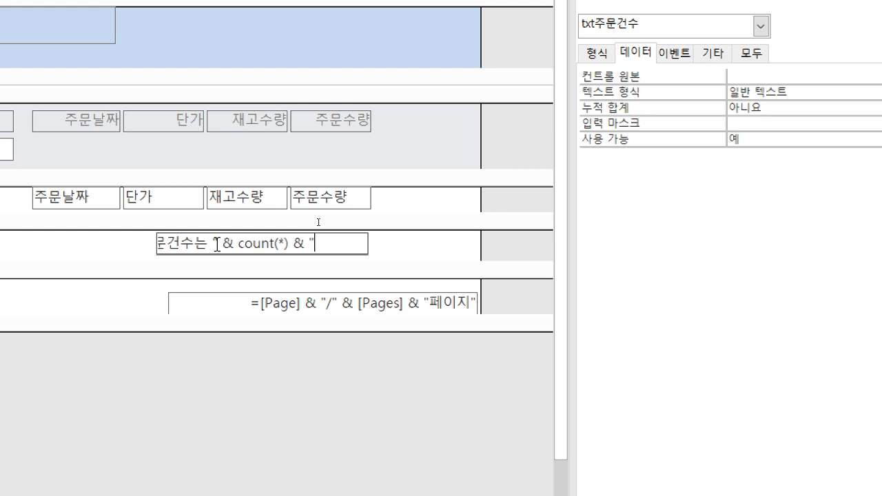
{"action": "key", "text": "BackSpace"}
{"action": "key", "text": "BackSpace"}
{"action": "type", "text": "건입니다.\""}
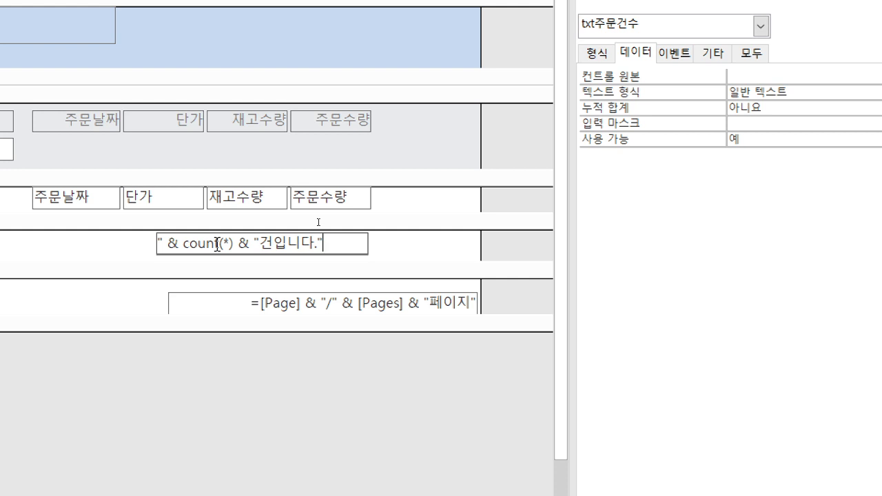
{"action": "key", "text": "Return"}
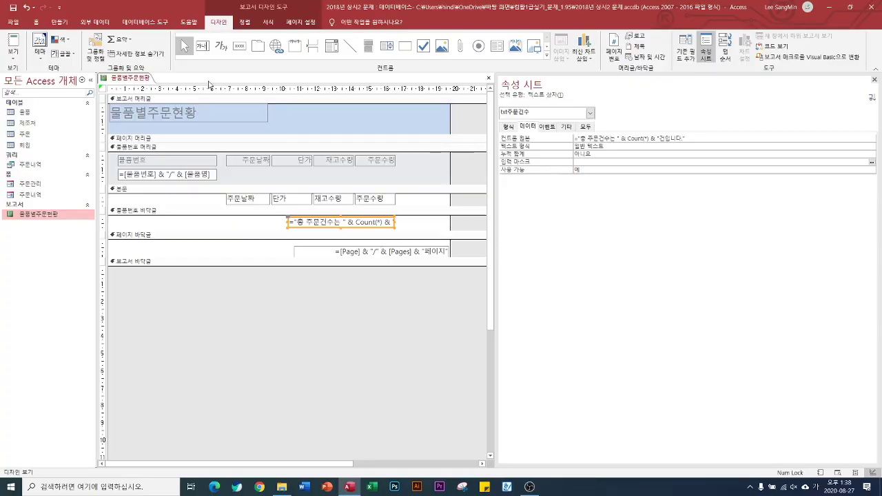
Step: Check the group order counts and cumulative quantities in the report's print preview, and return to design view
{"action": "left_click", "coordinate": [14, 64]}
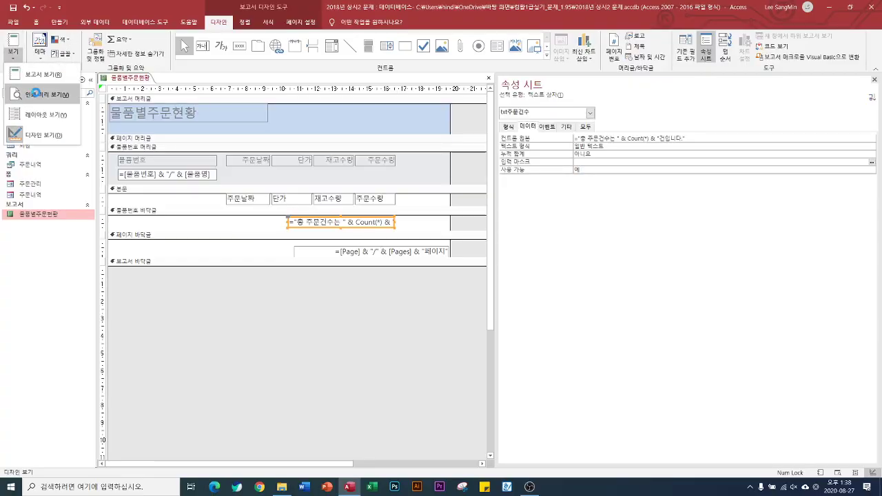
{"action": "left_click", "coordinate": [36, 94]}
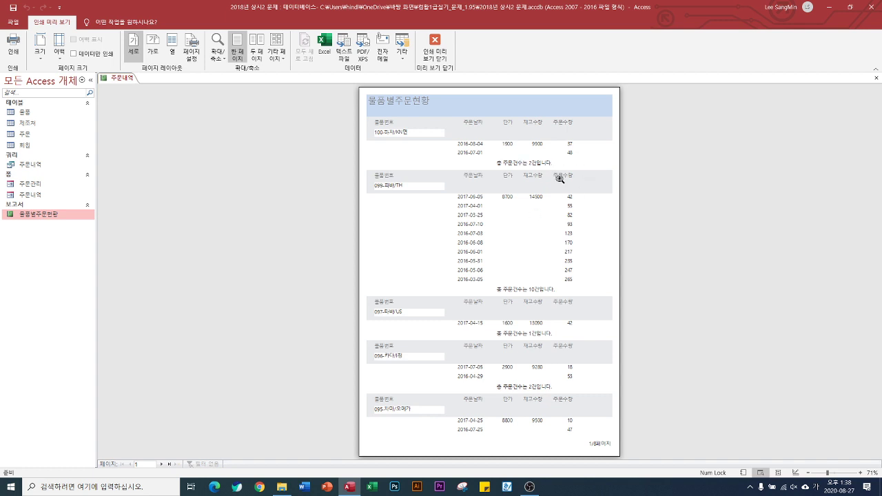
{"action": "left_click", "coordinate": [515, 179]}
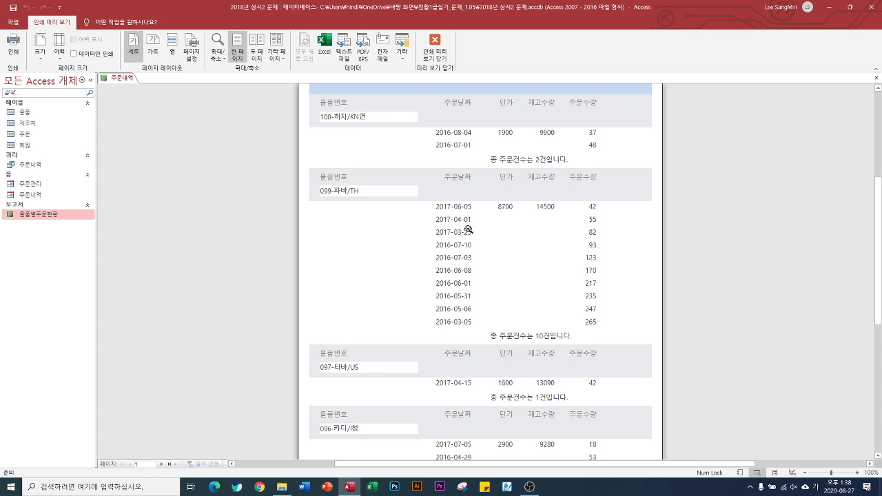
{"action": "left_click", "coordinate": [437, 44]}
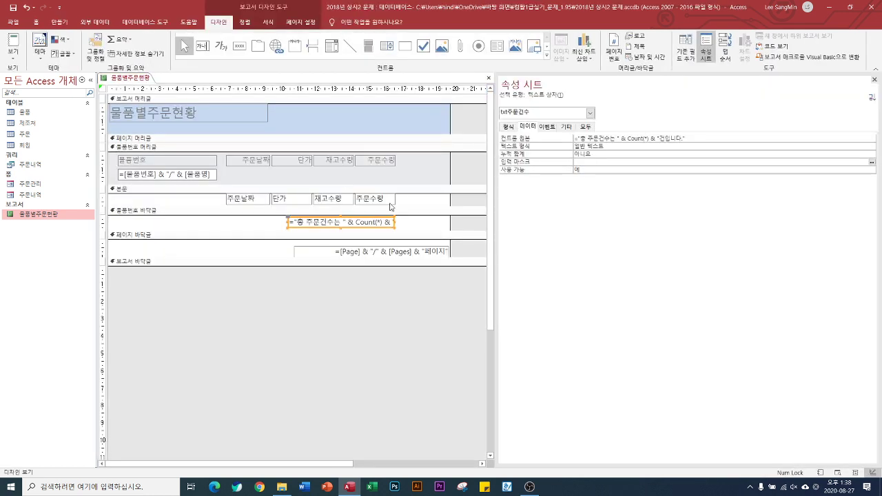
Step: Close the 물품별주문현황 report with its design changes saved, and open the 주문관리 form in form view
{"action": "left_click", "coordinate": [875, 80]}
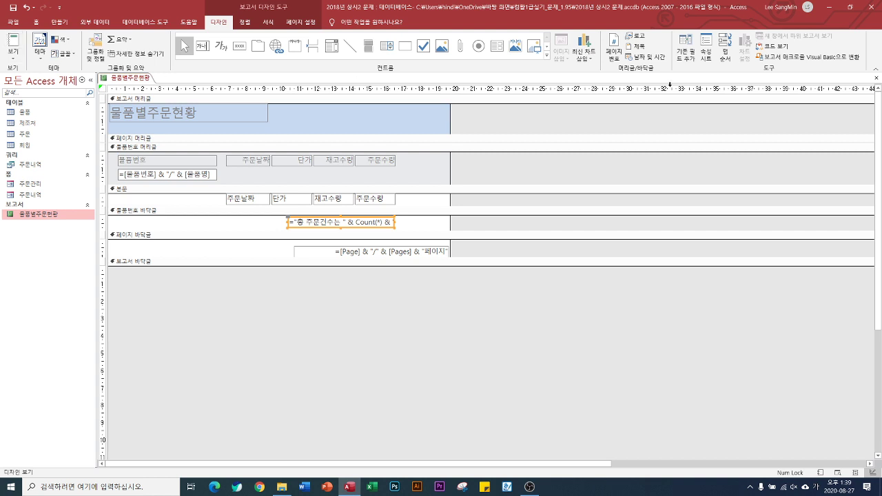
{"action": "left_click", "coordinate": [876, 81]}
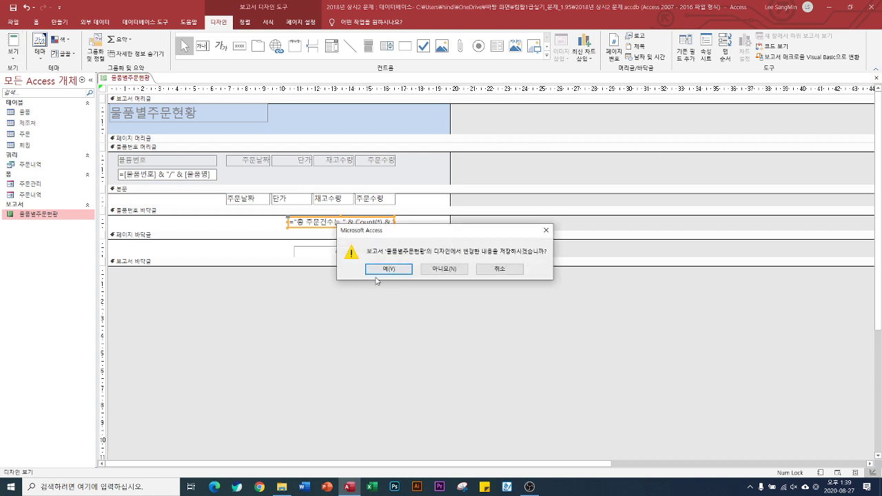
{"action": "left_click", "coordinate": [383, 274]}
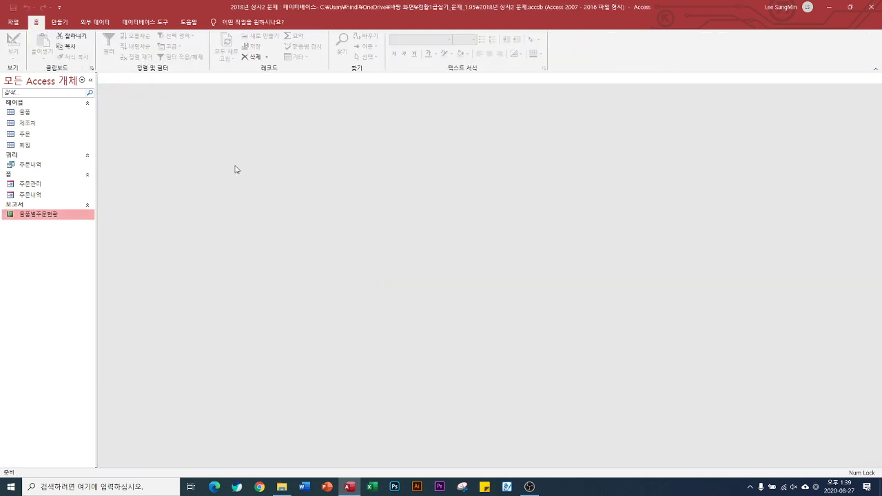
{"action": "double_click", "coordinate": [36, 184]}
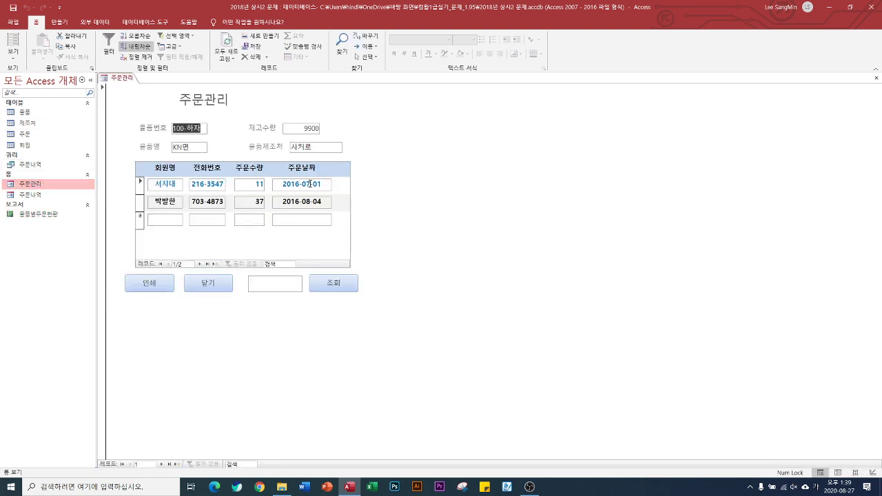
{"action": "left_click", "coordinate": [160, 287]}
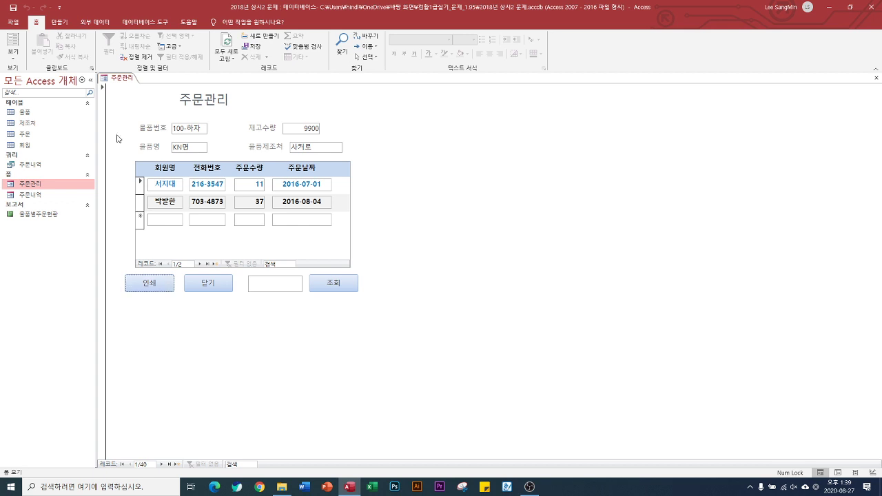
Step: Create a macro with an OpenReport action that opens the 물품별주문현황 report in 인쇄 미리 보기 view
{"action": "left_click", "coordinate": [57, 22]}
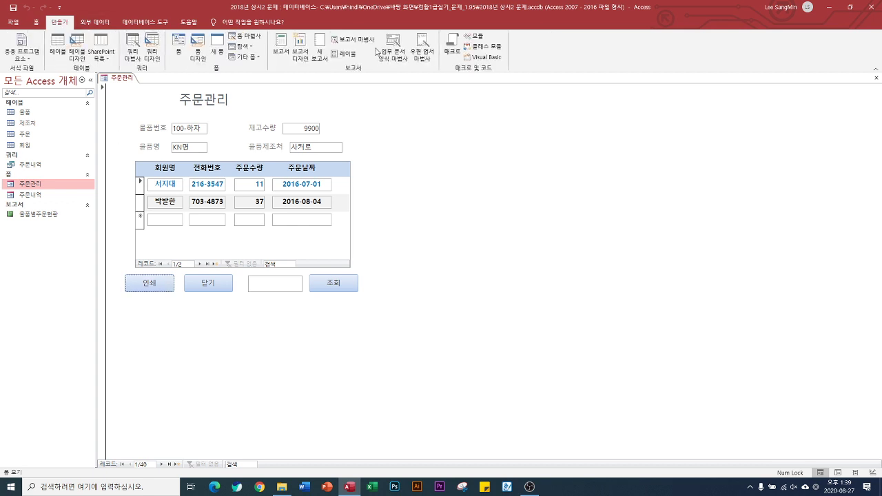
{"action": "left_click", "coordinate": [451, 45]}
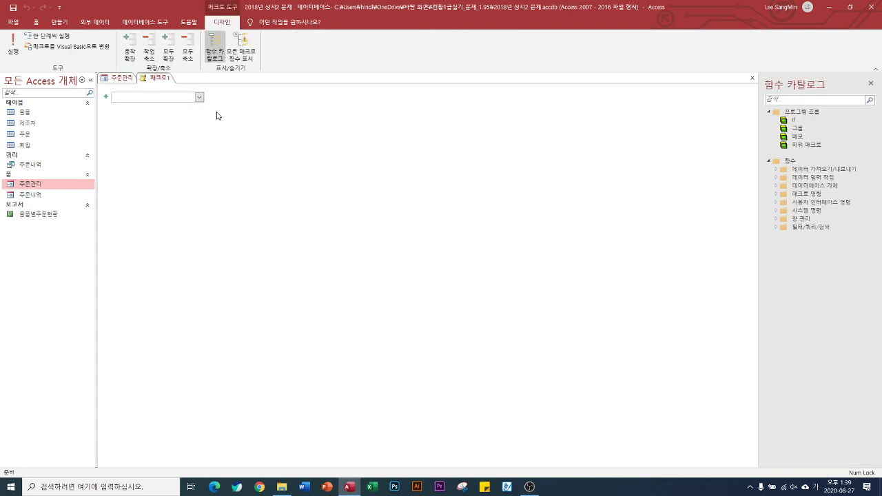
{"action": "left_click", "coordinate": [198, 98]}
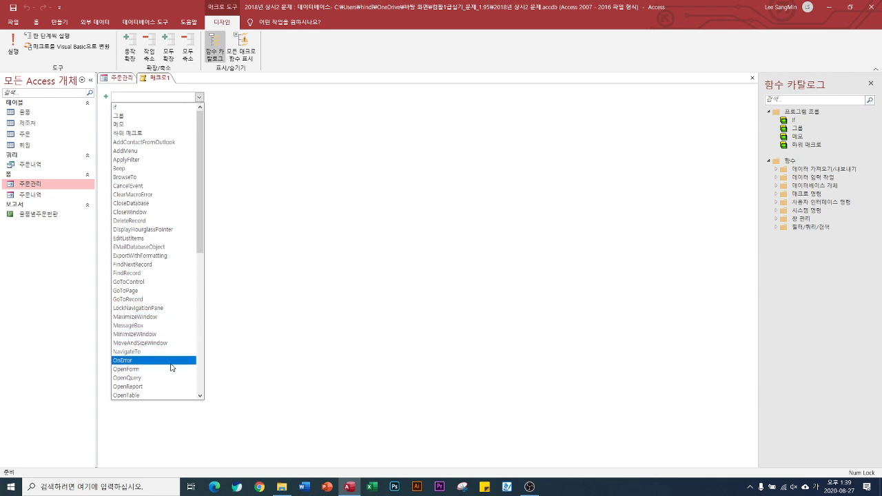
{"action": "left_click", "coordinate": [168, 387]}
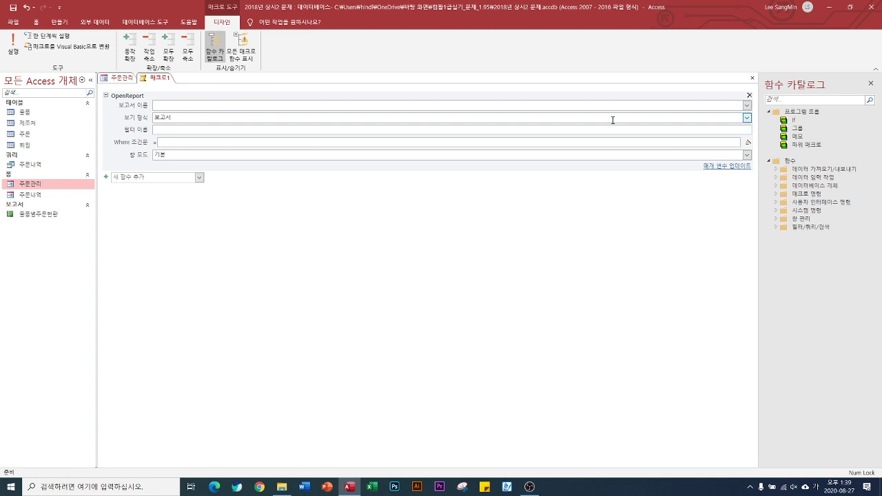
{"action": "left_click", "coordinate": [747, 106]}
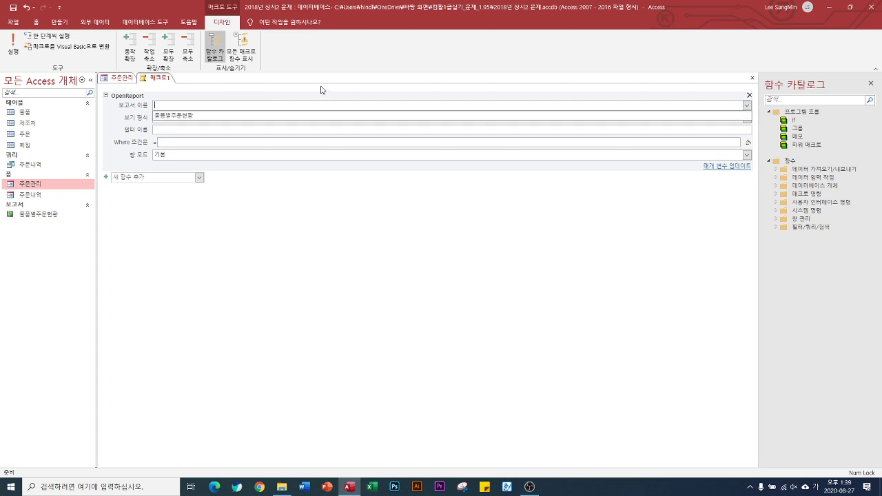
{"action": "left_click", "coordinate": [283, 116]}
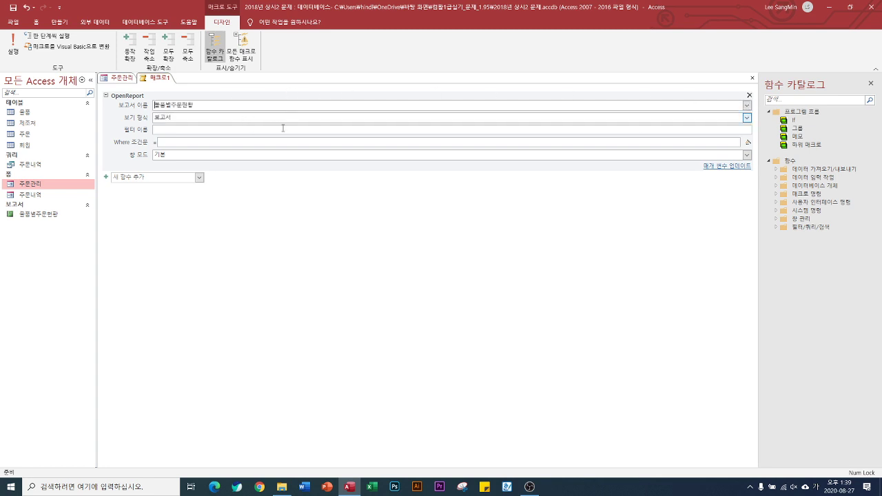
{"action": "left_click", "coordinate": [749, 119]}
{"action": "left_click", "coordinate": [285, 146]}
Step: Save the new macro as 보고서보기 and close it
{"action": "right_click", "coordinate": [158, 78]}
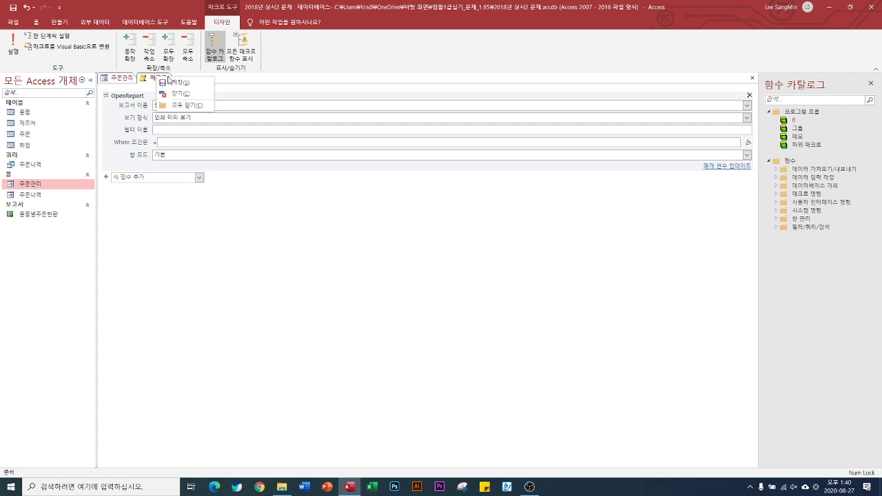
{"action": "left_click", "coordinate": [181, 83]}
{"action": "type", "text": "보고서보기"}
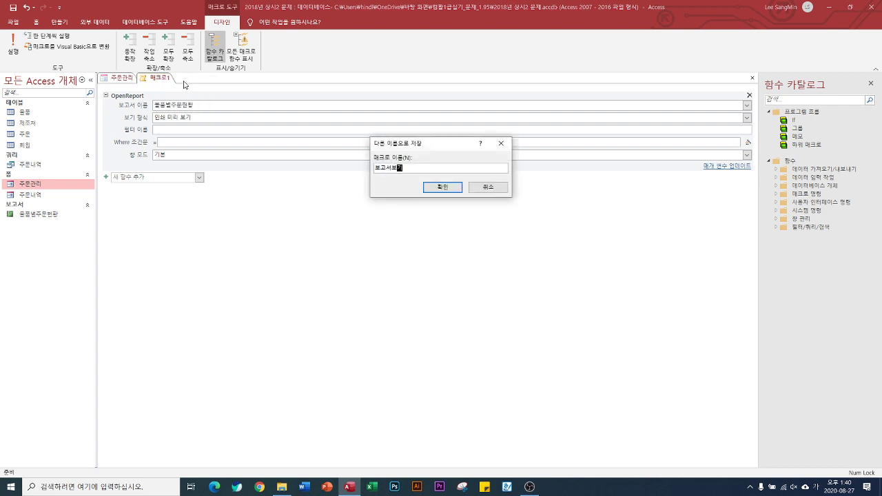
{"action": "key", "text": "Return"}
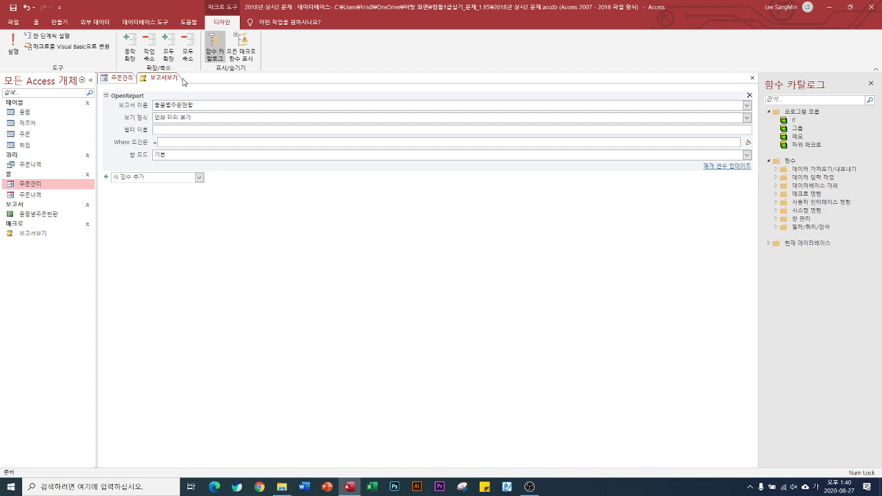
{"action": "left_click", "coordinate": [753, 79]}
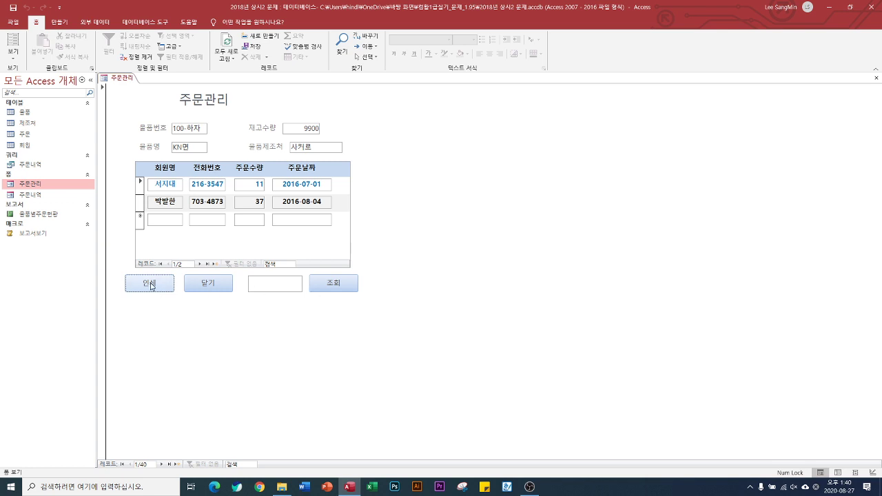
Step: In the 주문관리 form's design view, assign the 보고서보기 macro to the On Click event of the 인쇄 button
{"action": "left_click", "coordinate": [15, 61]}
{"action": "left_click", "coordinate": [47, 135]}
{"action": "left_click", "coordinate": [140, 310]}
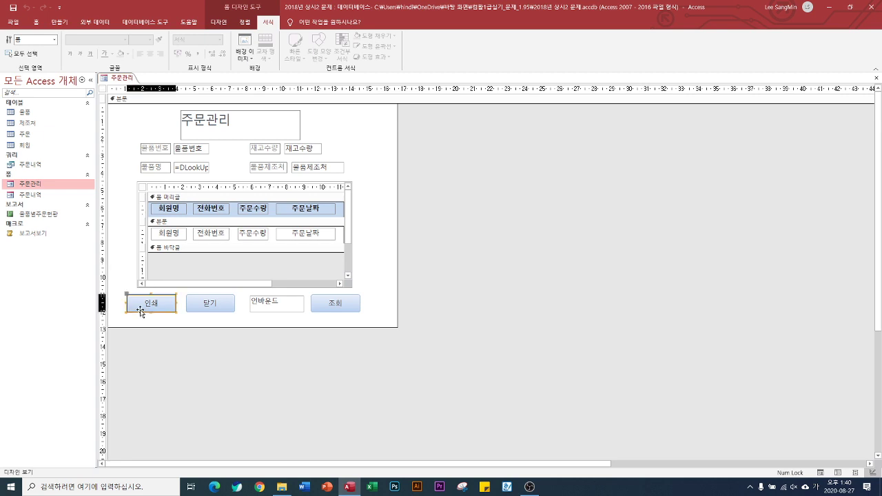
{"action": "double_click", "coordinate": [141, 313]}
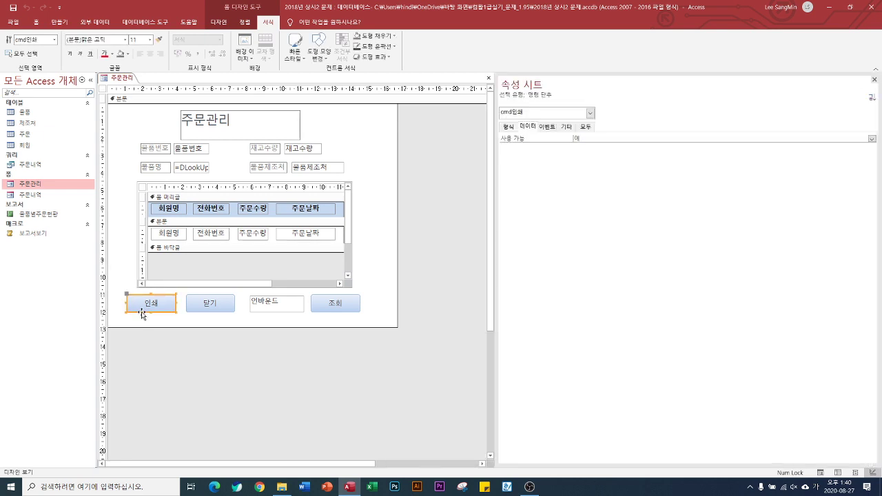
{"action": "left_click", "coordinate": [547, 127]}
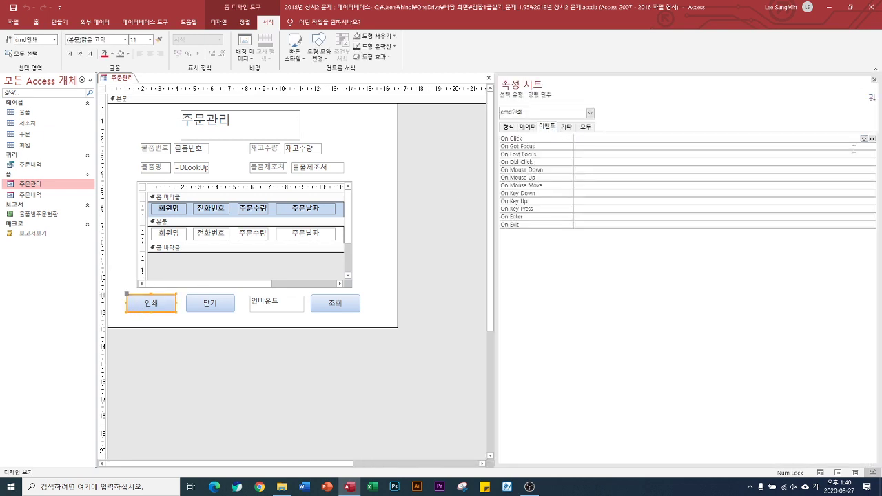
{"action": "left_click", "coordinate": [865, 139]}
{"action": "left_click", "coordinate": [793, 143]}
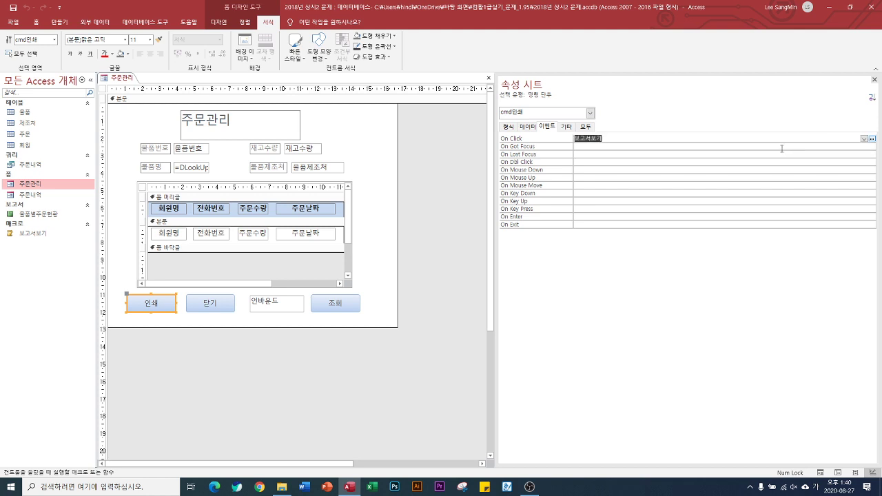
{"action": "left_click", "coordinate": [781, 146]}
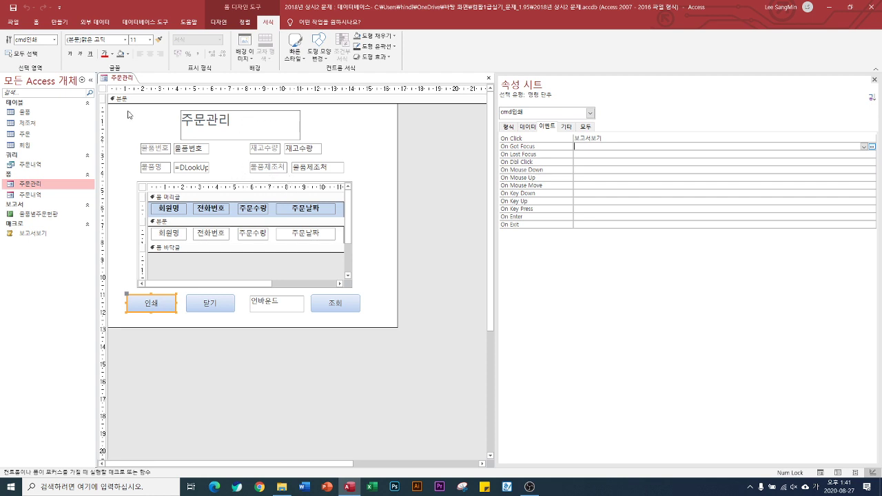
{"action": "left_click", "coordinate": [876, 81]}
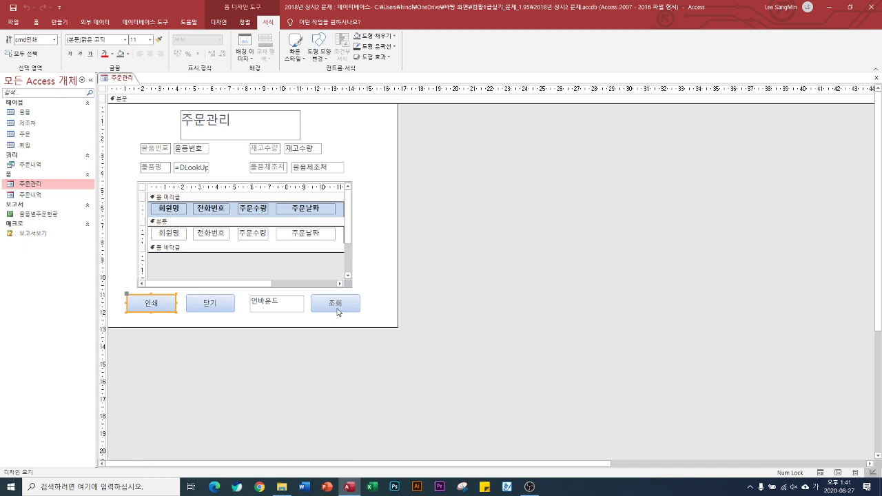
Step: Open the code builder for the On Got Focus event of the 조회 button in the 주문관리 form
{"action": "left_click", "coordinate": [338, 311]}
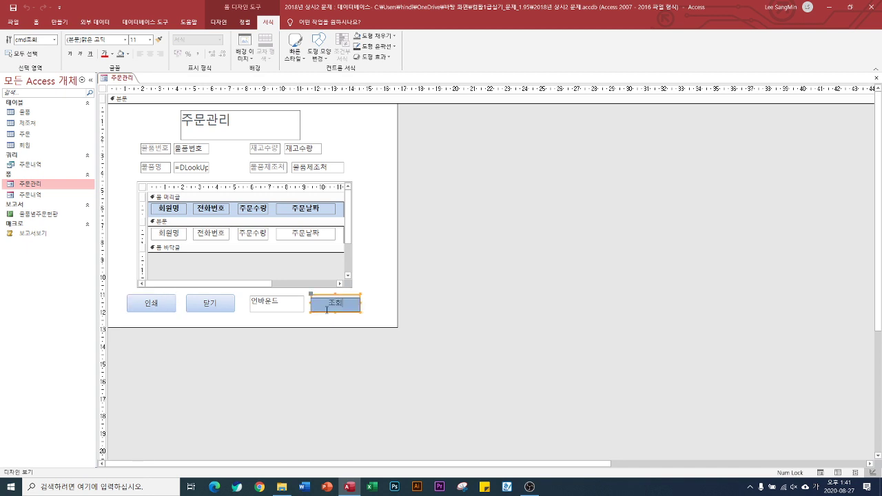
{"action": "left_click", "coordinate": [329, 328]}
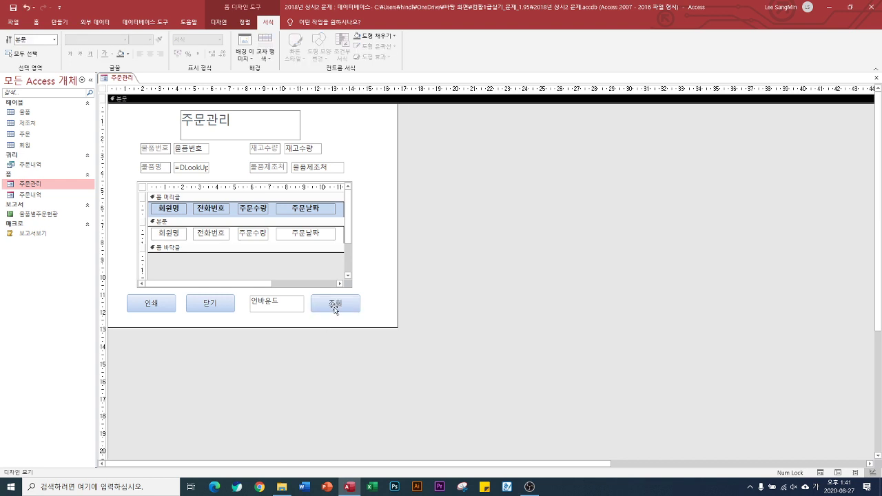
{"action": "left_click", "coordinate": [330, 308]}
{"action": "double_click", "coordinate": [328, 310]}
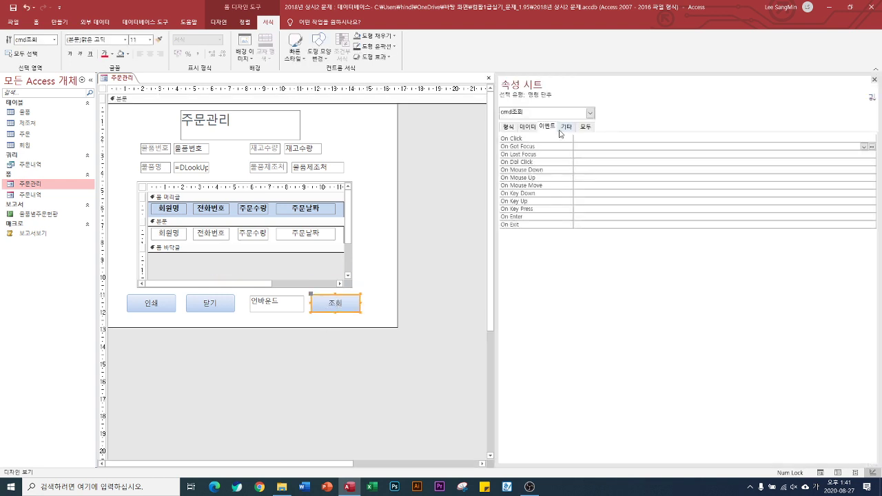
{"action": "left_click", "coordinate": [872, 147]}
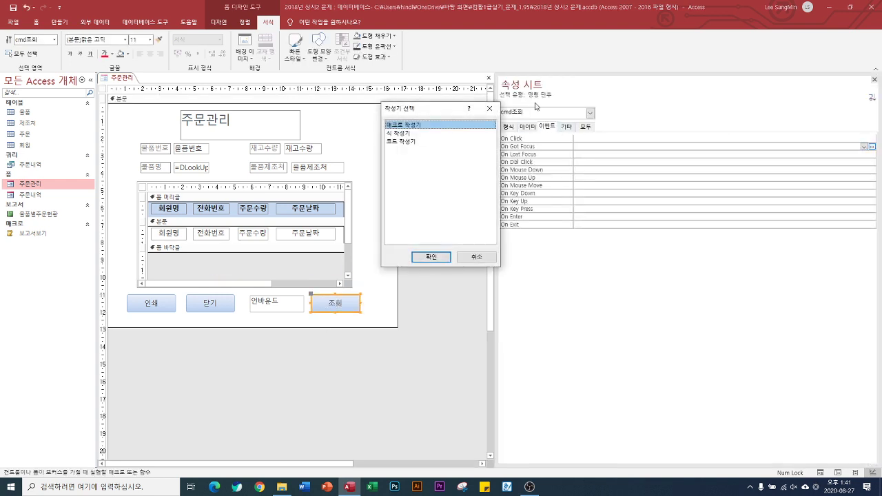
{"action": "left_click", "coordinate": [411, 142]}
{"action": "left_click", "coordinate": [429, 257]}
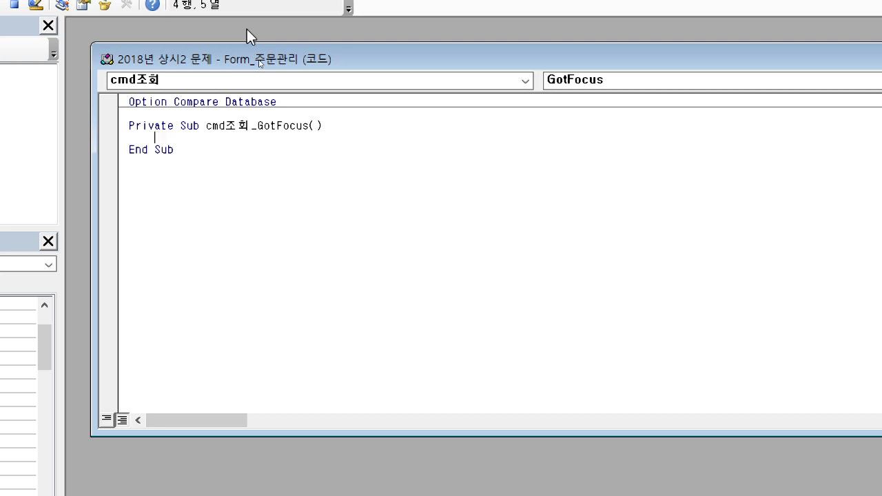
Step: In the cmd조회_GotFocus procedure, write Me.Filter = "조건" as a placeholder filter followed by Me.FilterOn = True
{"action": "type", "text": "me.filter"}
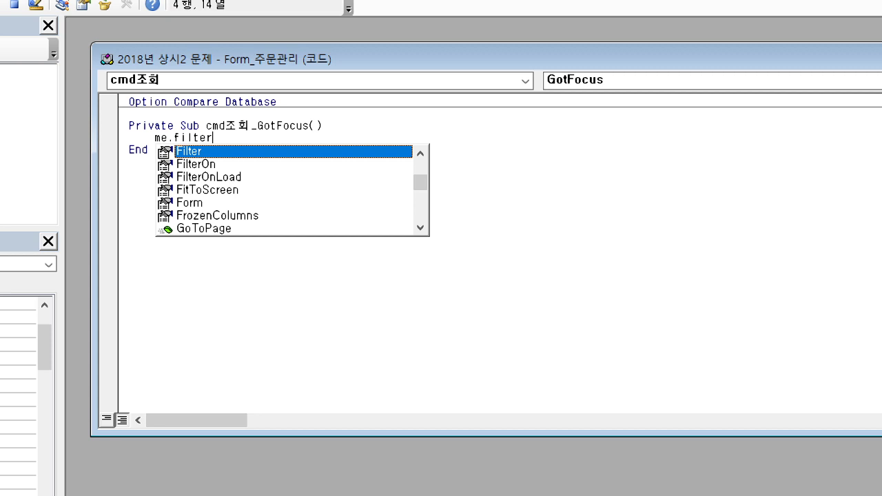
{"action": "type", "text": "=\""}
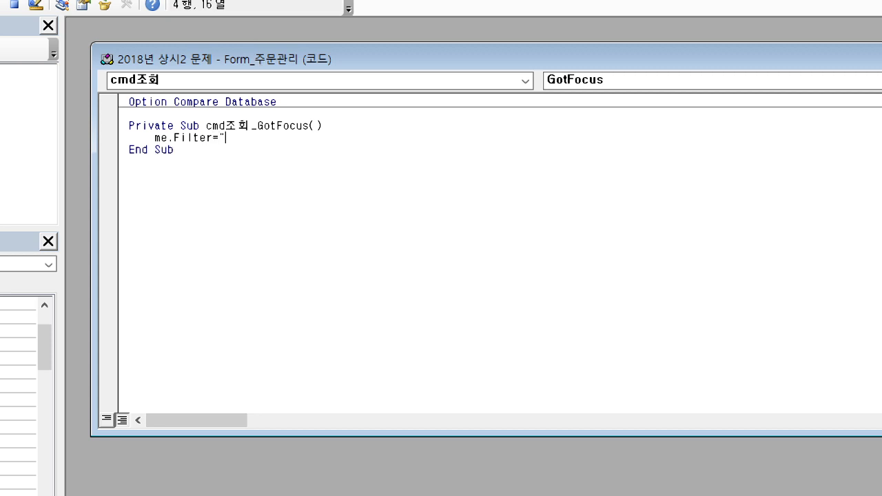
{"action": "key", "text": "Hangul"}
{"action": "type", "text": "조건"}
{"action": "key", "text": "Return"}
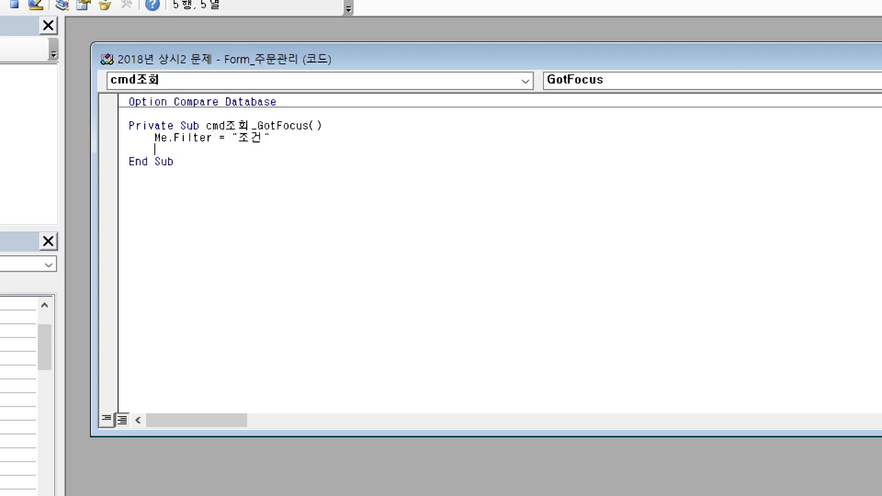
{"action": "type", "text": "me.filtero"}
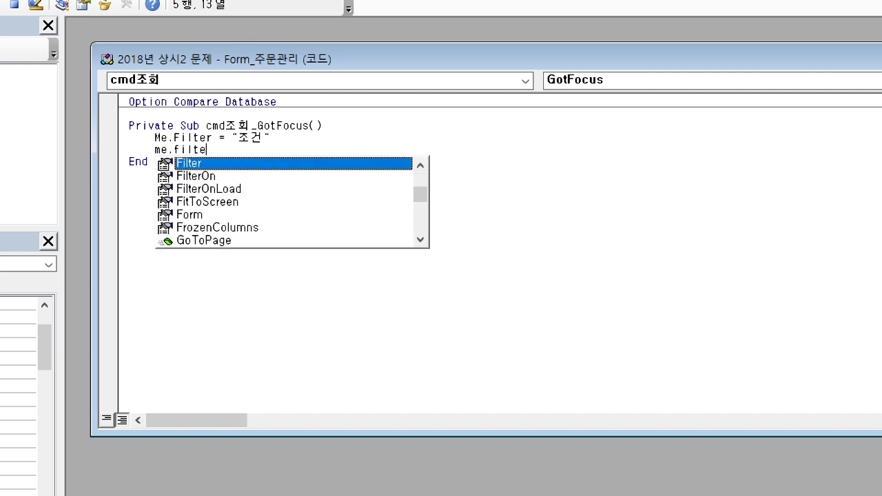
{"action": "key", "text": "Tab"}
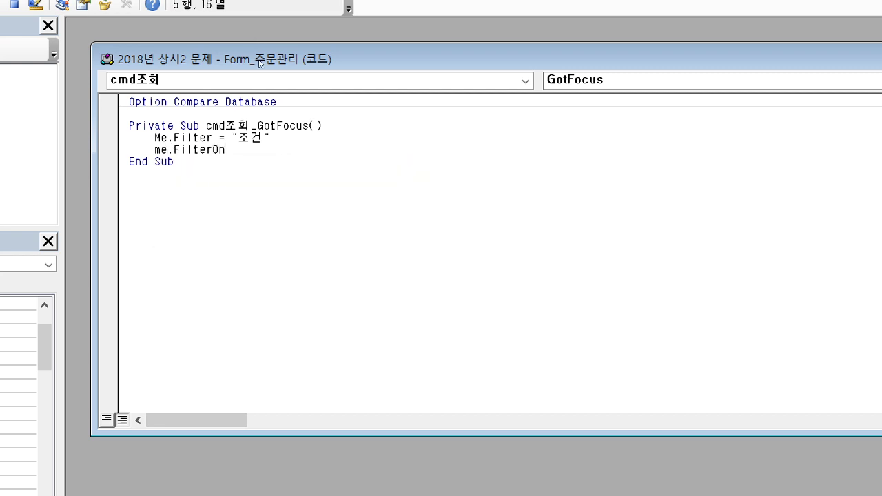
{"action": "type", "text": "=t"}
{"action": "key", "text": "Tab"}
Step: Replace the 조건 placeholder in the Me.Filter line so the filter reads "물품명='" & txt조회 & "'"
{"action": "key", "text": "Up"}
{"action": "key", "text": "Left"}
{"action": "key", "text": "shift+Right"}
{"action": "key", "text": "shift+Right"}
{"action": "key", "text": "shift+Right"}
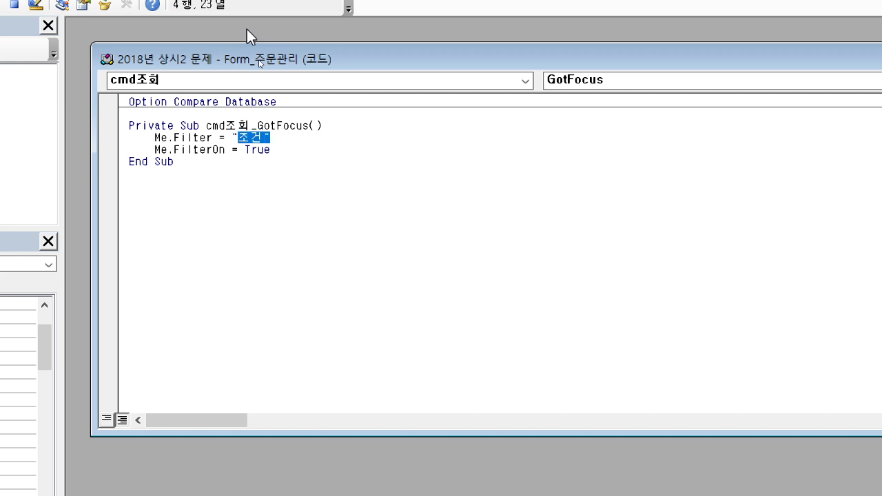
{"action": "type", "text": "품"}
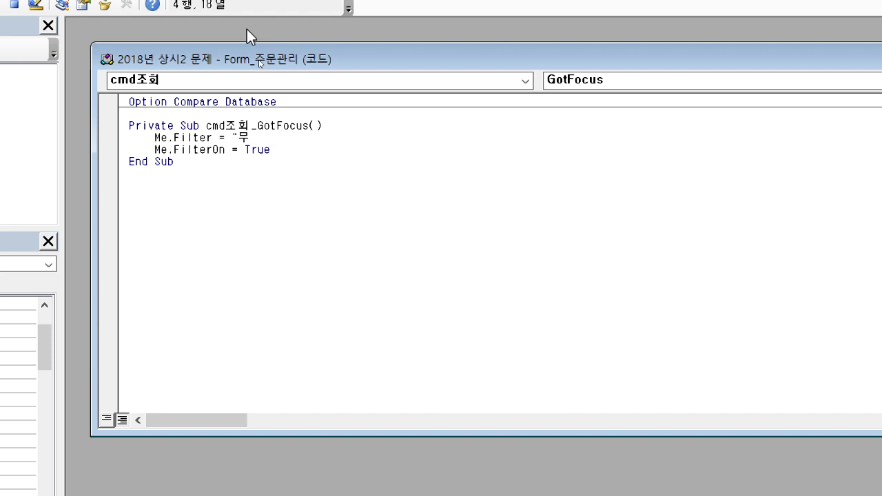
{"action": "type", "text": "품명"}
{"action": "type", "text": "="}
{"action": "type", "text": "\"\""}
{"action": "key", "text": "BackSpace"}
{"action": "key", "text": "BackSpace"}
{"action": "type", "text": "'\" & txt"}
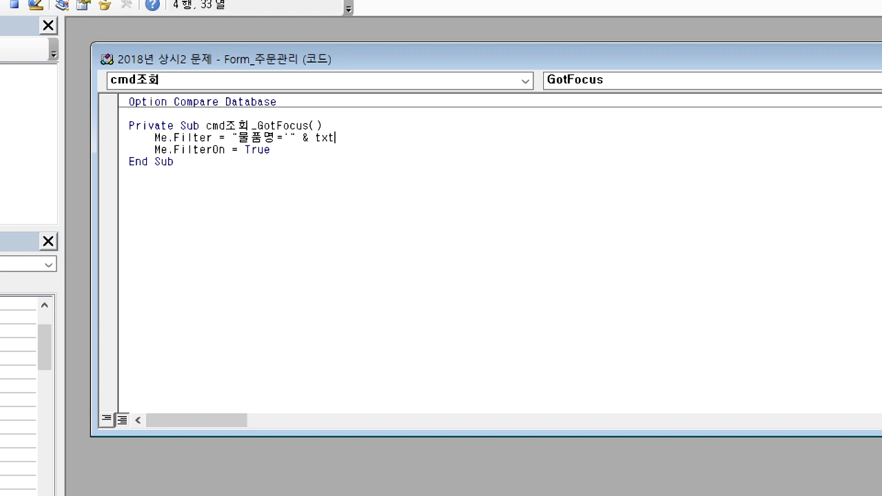
{"action": "type", "text": "조회 & \"'\""}
Step: Replace the equals sign inside the Me.Filter condition string with the like operator, with a space on each side
{"action": "left_click_drag", "start_coordinate": [264, 138], "coordinate": [282, 143]}
{"action": "left_click", "coordinate": [282, 143]}
{"action": "key", "text": "BackSpace"}
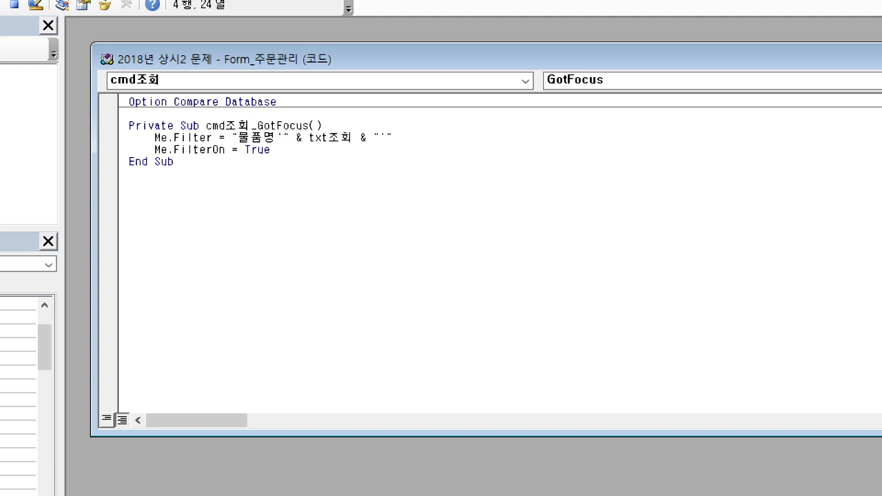
{"action": "type", "text": "like"}
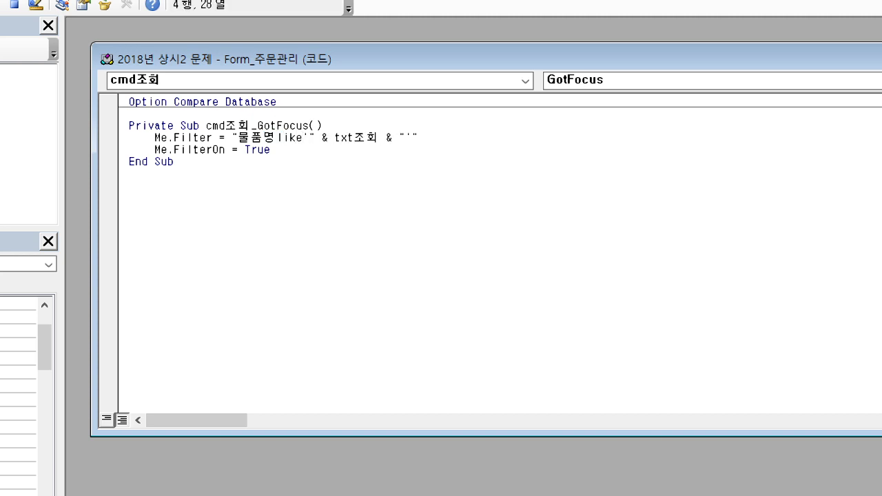
{"action": "key", "text": "Left"}
{"action": "key", "text": "Left"}
{"action": "key", "text": "Left"}
{"action": "key", "text": "Left"}
{"action": "key", "text": "Right"}
{"action": "key", "text": "Right"}
{"action": "key", "text": "Right"}
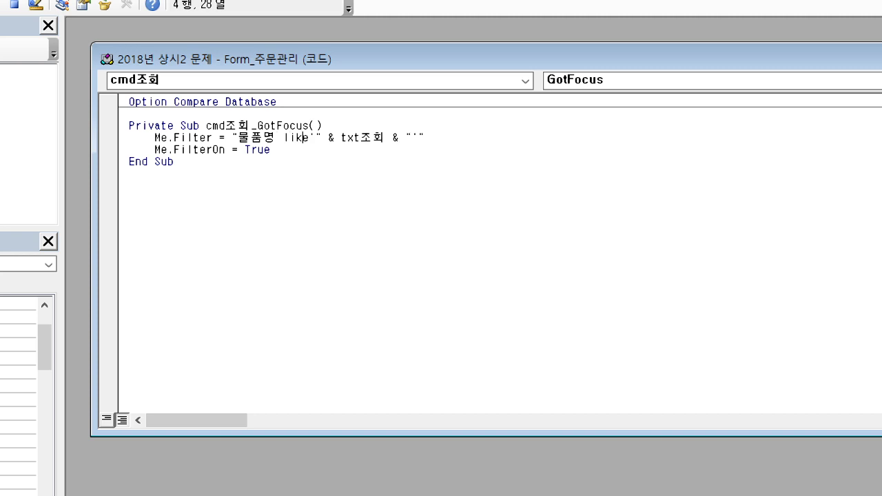
{"action": "key", "text": "Right"}
{"action": "key", "text": "Right"}
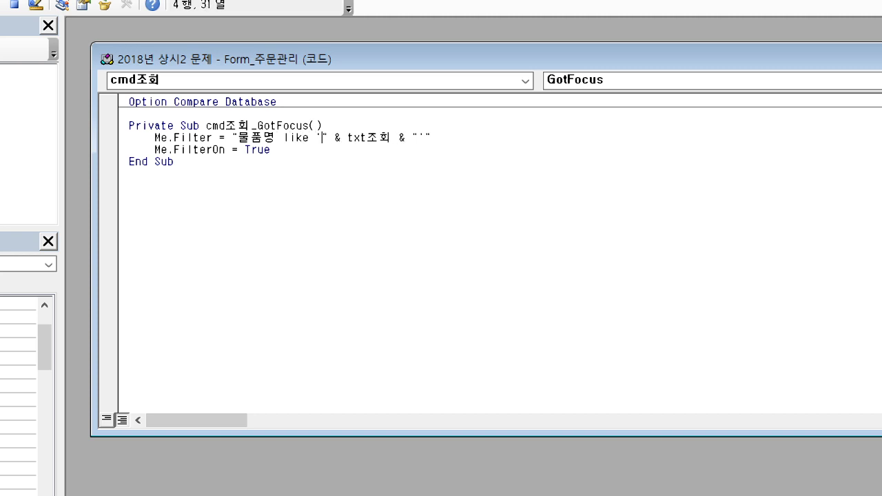
Step: Add * wildcards around txt조회 so the Me.Filter condition reads "물품명 like '*" & txt조회 & "*'"
{"action": "type", "text": "*"}
{"action": "key", "text": "Right"}
{"action": "key", "text": "Right"}
{"action": "key", "text": "Right"}
{"action": "key", "text": "Right"}
{"action": "key", "text": "Right"}
{"action": "key", "text": "Right"}
{"action": "key", "text": "Right"}
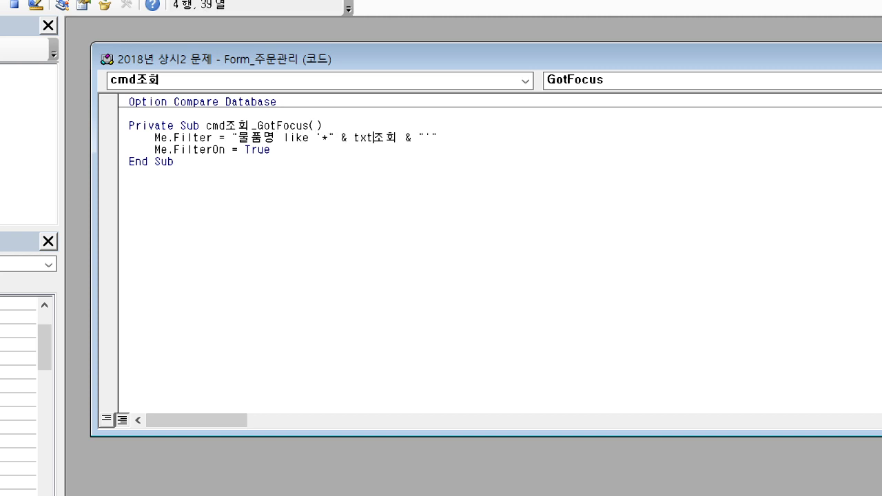
{"action": "key", "text": "Right"}
{"action": "key", "text": "Right"}
{"action": "key", "text": "Right"}
{"action": "key", "text": "Right"}
{"action": "key", "text": "Right"}
{"action": "key", "text": "Right"}
{"action": "type", "text": "*"}
Step: Replace both filter lines in the procedure with DoCmd.ApplyFilter , "물품명='" & txt조회 & "'"
{"action": "left_click_drag", "start_coordinate": [153, 138], "coordinate": [303, 153]}
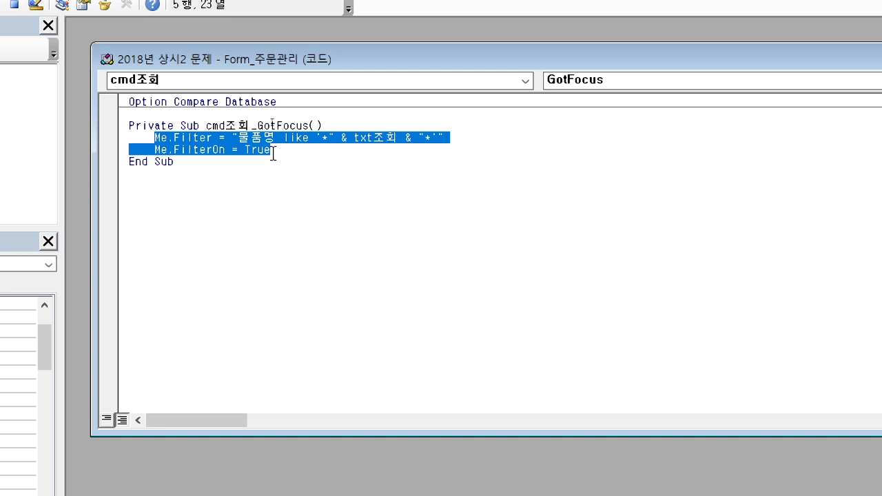
{"action": "type", "text": "docmd"}
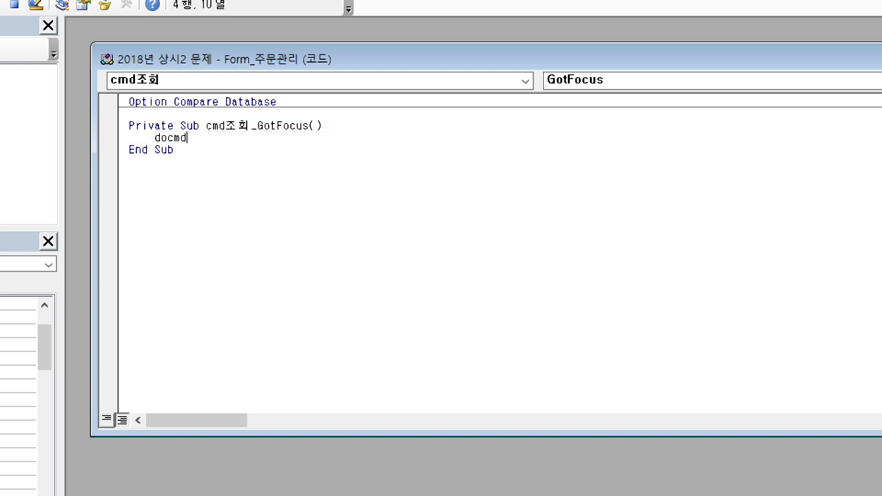
{"action": "type", "text": ".a"}
{"action": "key", "text": "Down"}
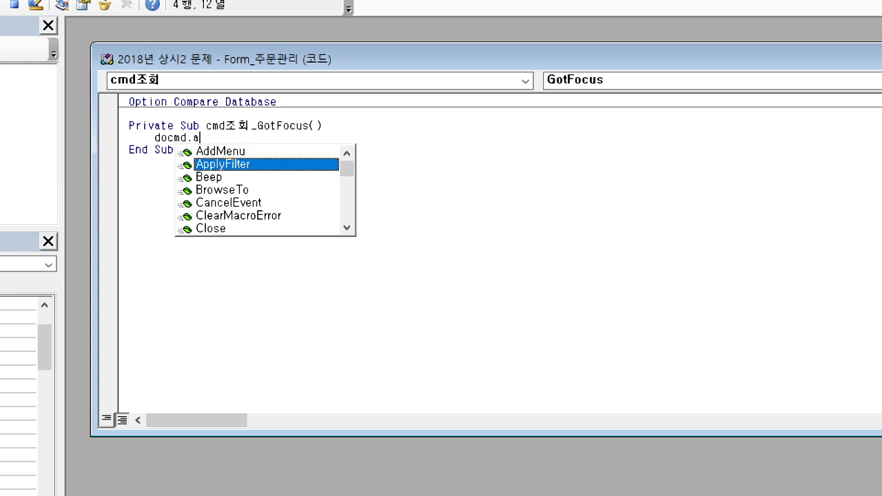
{"action": "key", "text": "Tab"}
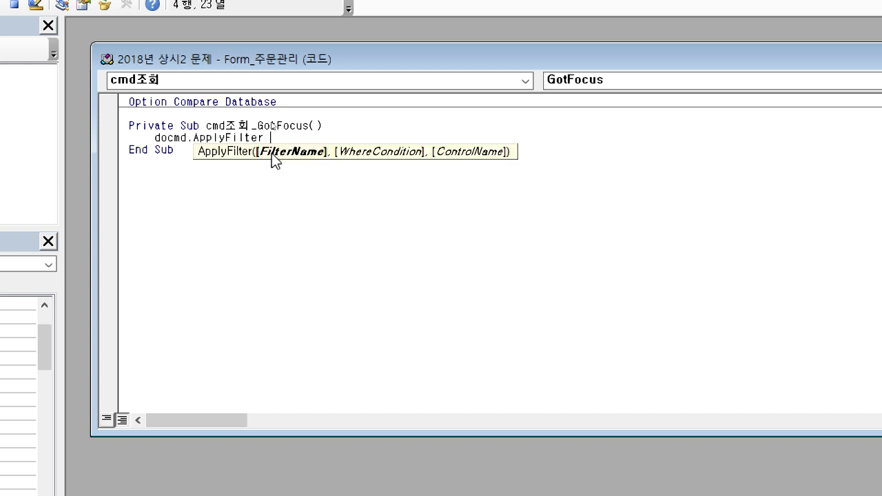
{"action": "type", "text": ","}
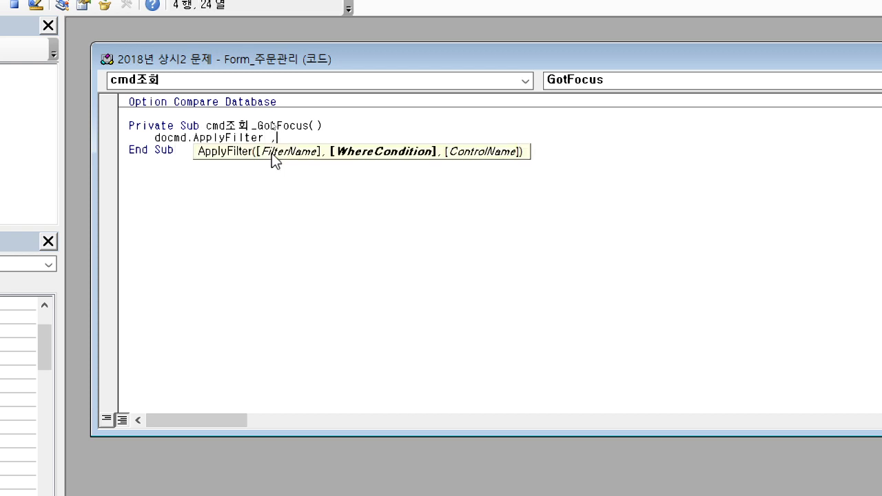
{"action": "type", "text": "\""}
{"action": "type", "text": "물품명='\" & txt조회"}
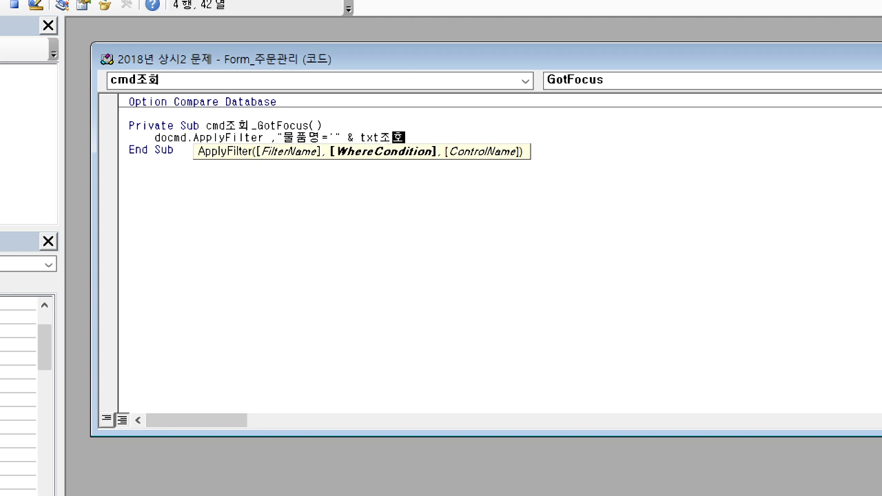
{"action": "type", "text": " & \"'\""}
{"action": "left_click", "coordinate": [179, 183]}
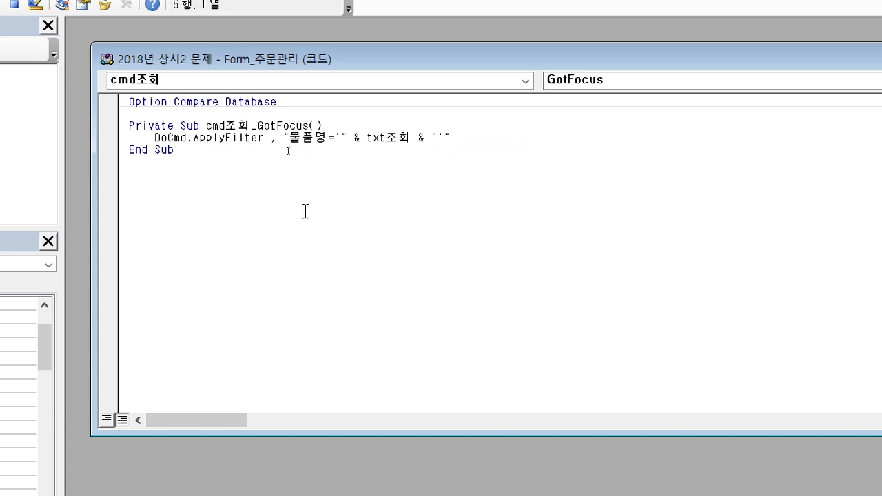